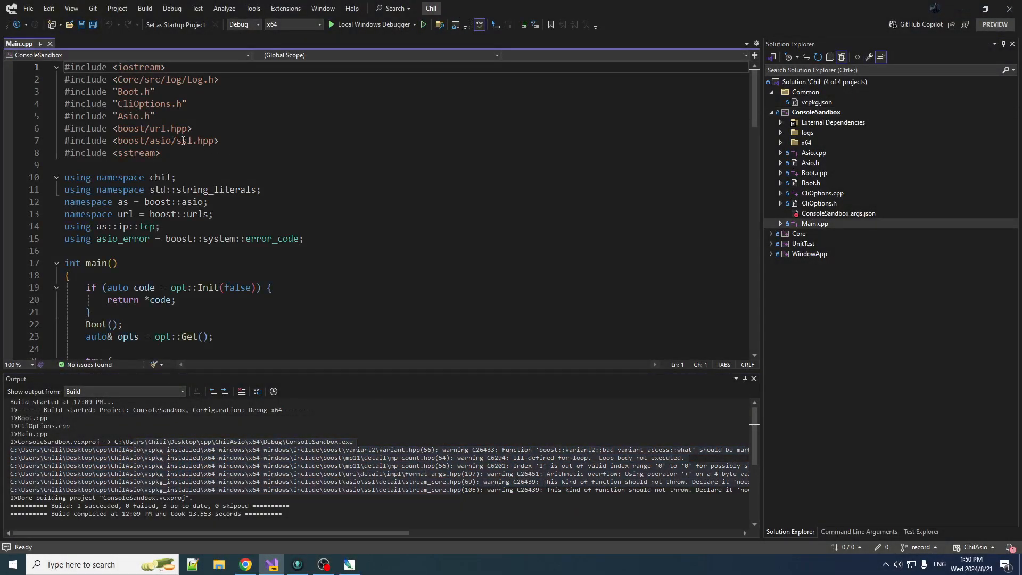
- Move the boost url and ssl include lines from Main.cpp into Asio.h after boost/asio.hpp
{"action": "left_click_drag", "start_coordinate": [241, 142], "coordinate": [241, 120]}
{"action": "key", "text": "ctrl+c"}
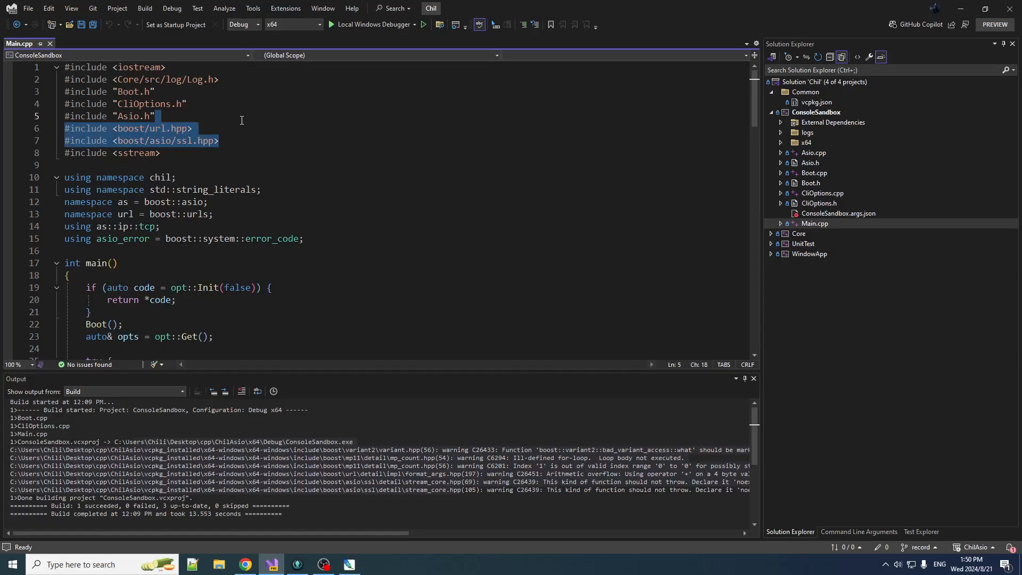
{"action": "key", "text": "Delete"}
{"action": "left_click", "coordinate": [811, 162]}
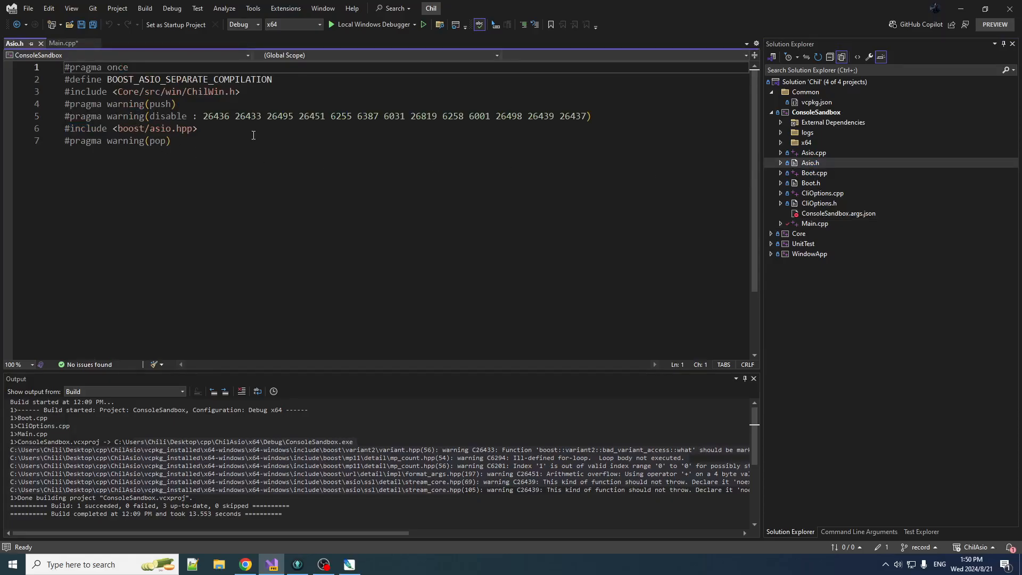
{"action": "left_click", "coordinate": [234, 130]}
{"action": "key", "text": "ctrl+v"}
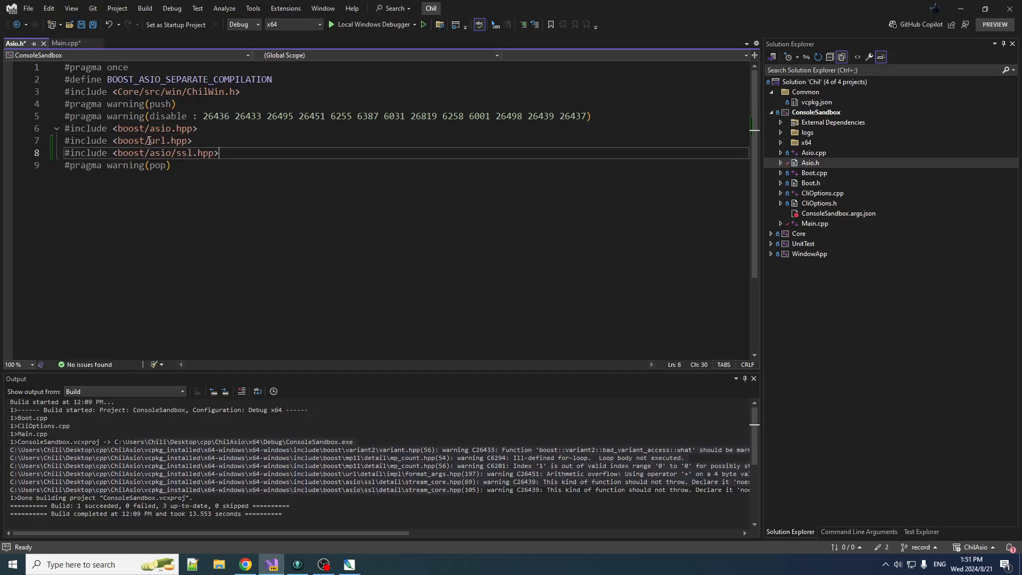
- Add warnings 6294 and 6201 to the disabled list and rebuild the solution successfully
{"action": "left_click", "coordinate": [587, 118]}
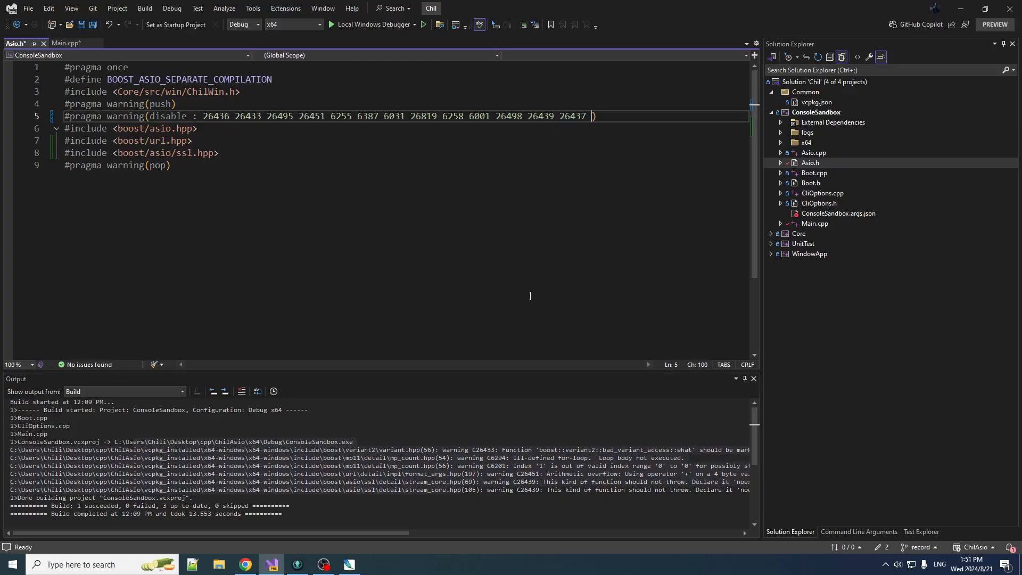
{"action": "type", "text": "6294 6201"}
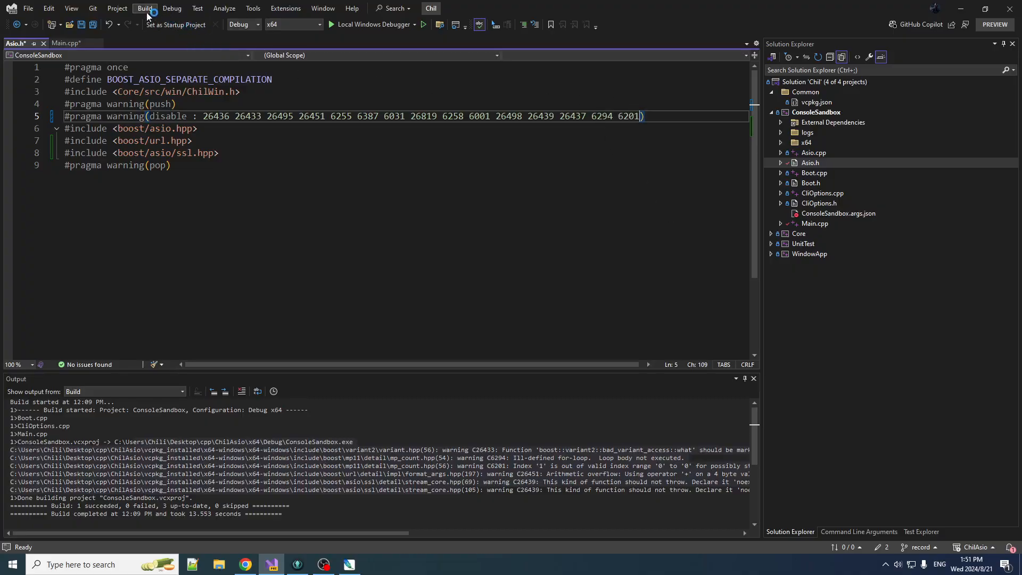
{"action": "left_click", "coordinate": [145, 8]}
{"action": "left_click", "coordinate": [157, 22]}
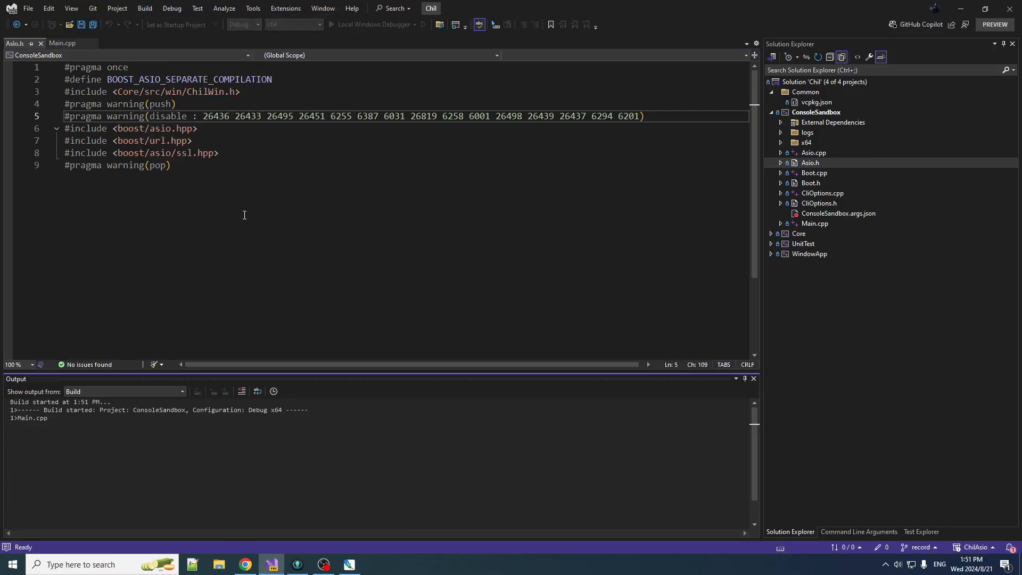
{"action": "left_click_drag", "start_coordinate": [400, 479], "coordinate": [758, 387]}
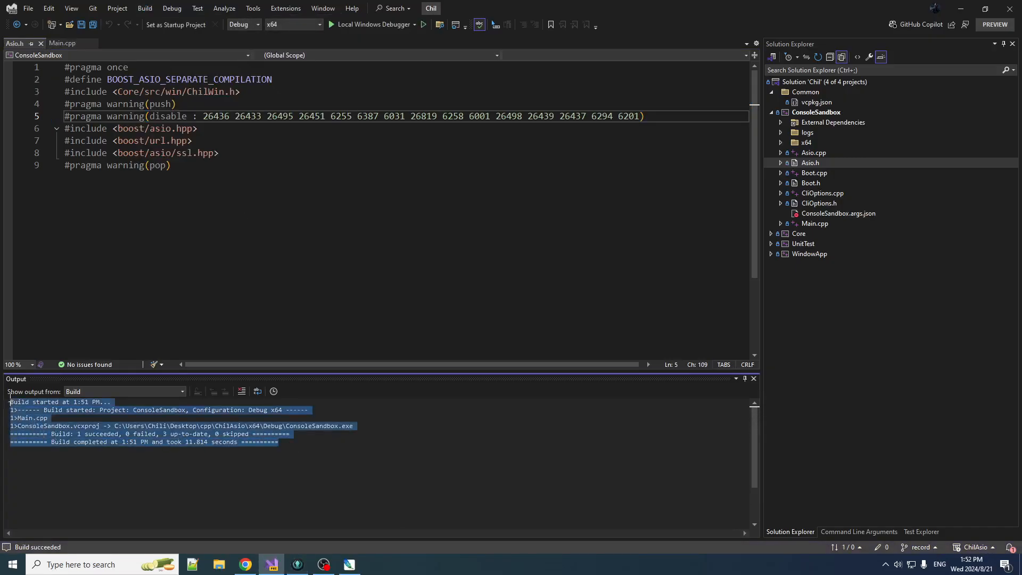
{"action": "left_click", "coordinate": [753, 379]}
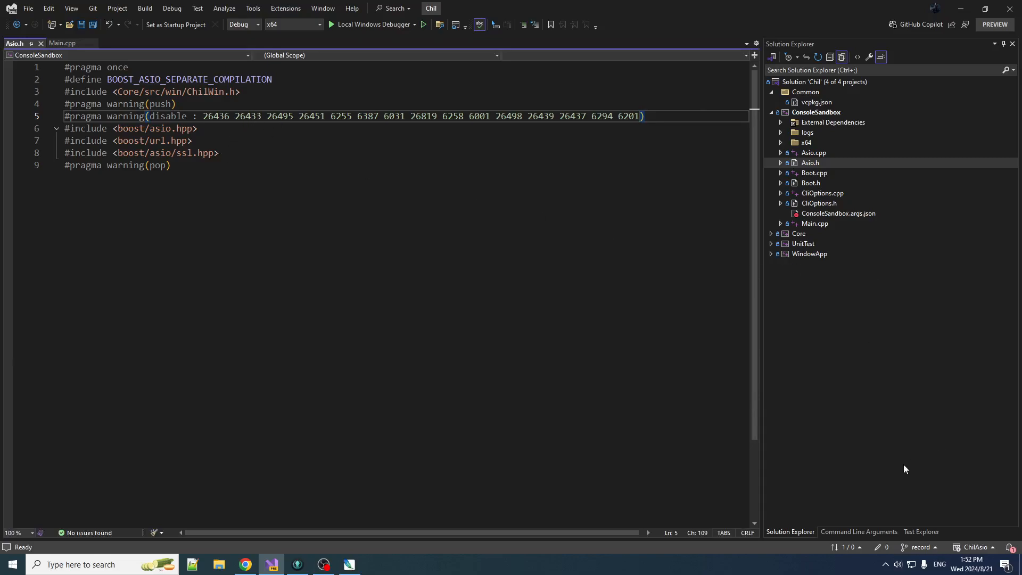
- Check the Wikipedia URL command-line argument and run ConsoleSandbox under the debugger
{"action": "left_click", "coordinate": [859, 532]}
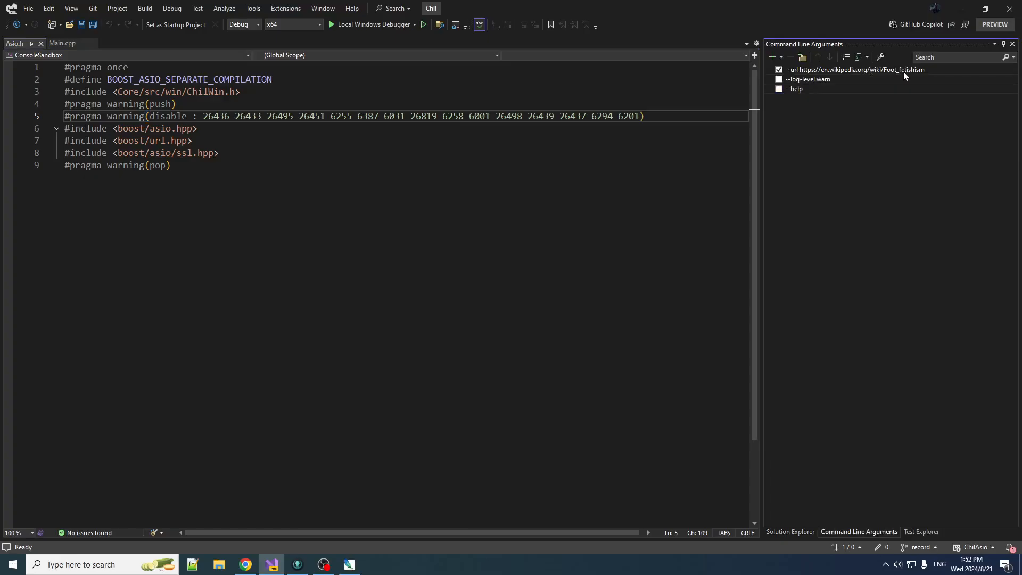
{"action": "left_click", "coordinate": [368, 24]}
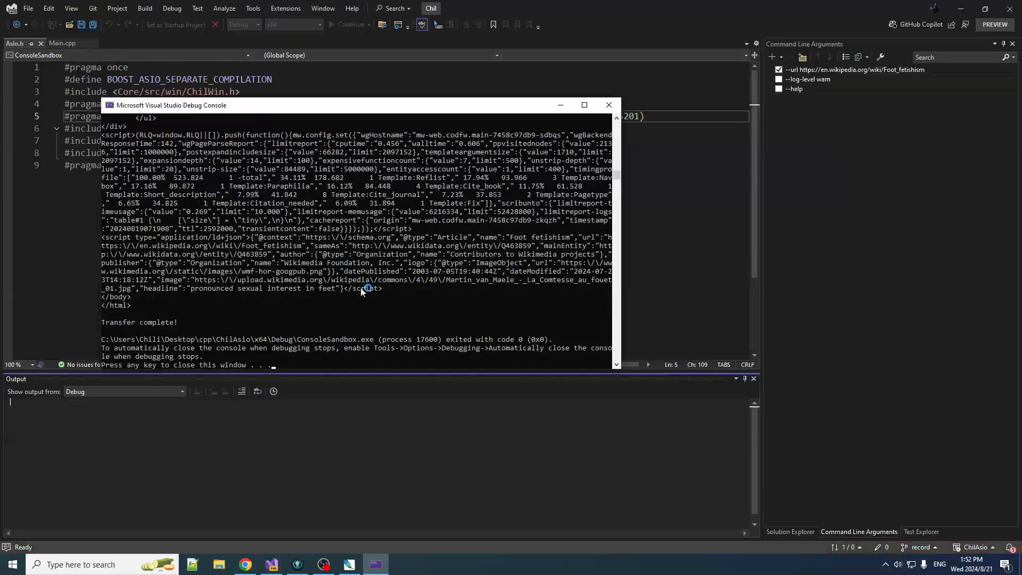
{"action": "left_click_drag", "start_coordinate": [622, 174], "coordinate": [623, 111]}
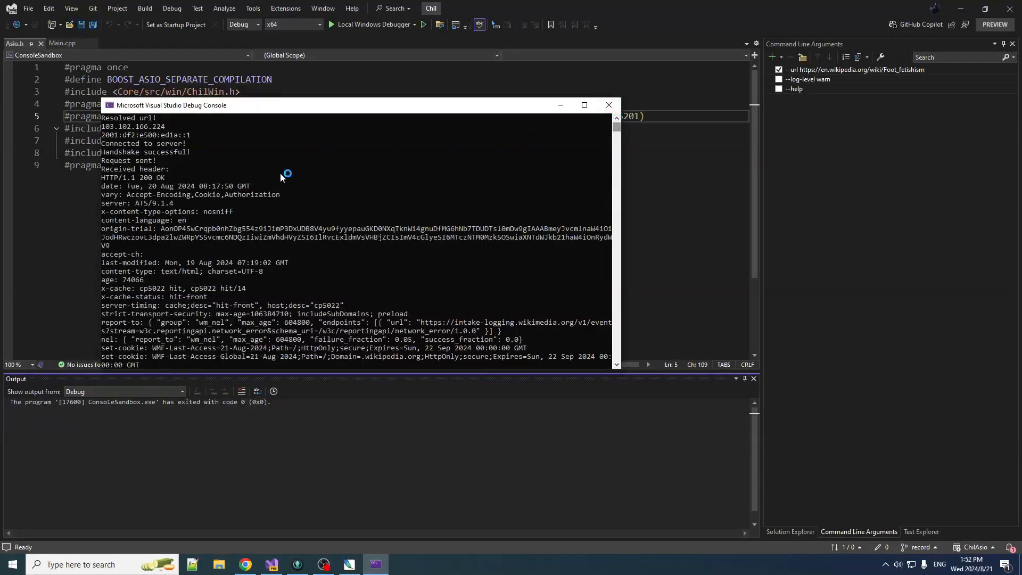
{"action": "scroll", "coordinate": [274, 174], "scroll_direction": "down", "scroll_amount": 2}
{"action": "scroll", "coordinate": [274, 190], "scroll_direction": "down", "scroll_amount": 2}
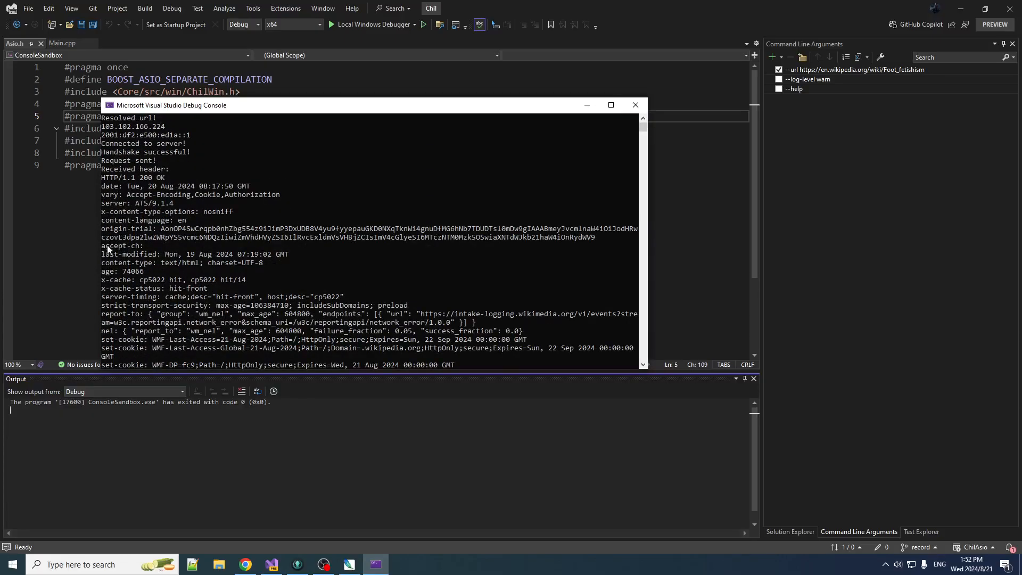
{"action": "scroll", "coordinate": [107, 245], "scroll_direction": "down", "scroll_amount": 2}
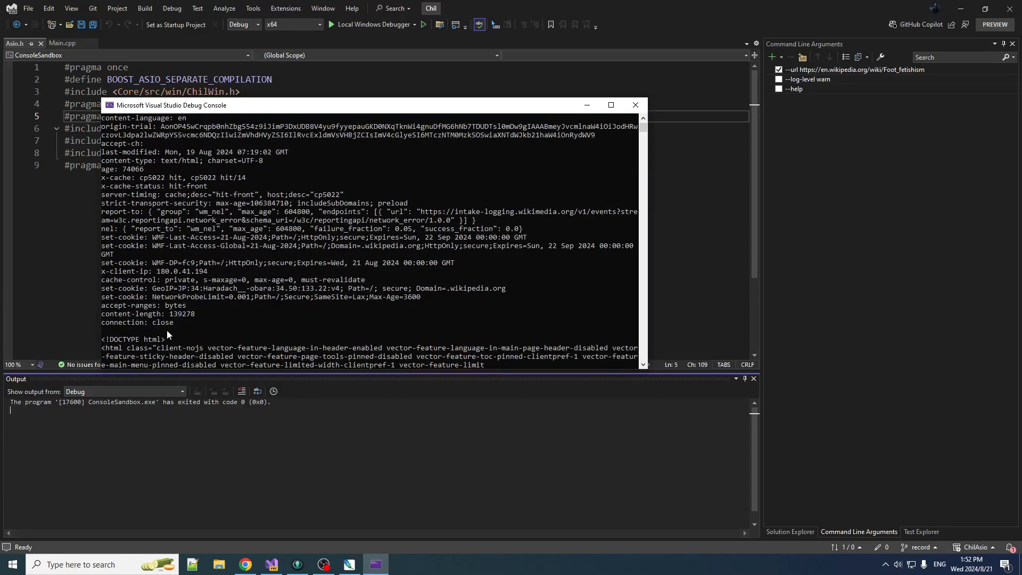
{"action": "scroll", "coordinate": [167, 348], "scroll_direction": "down", "scroll_amount": 1}
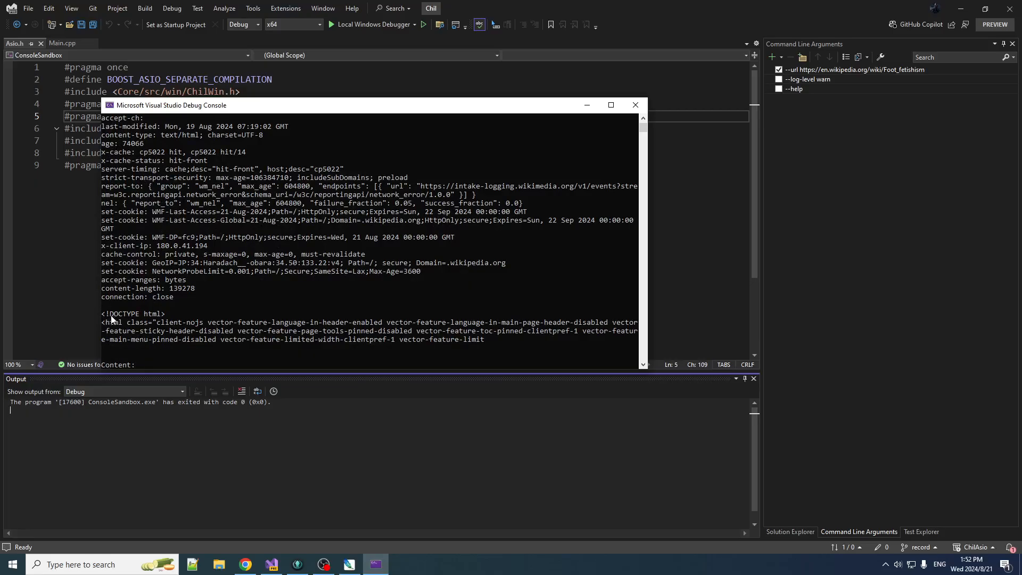
{"action": "scroll", "coordinate": [148, 339], "scroll_direction": "down", "scroll_amount": 1}
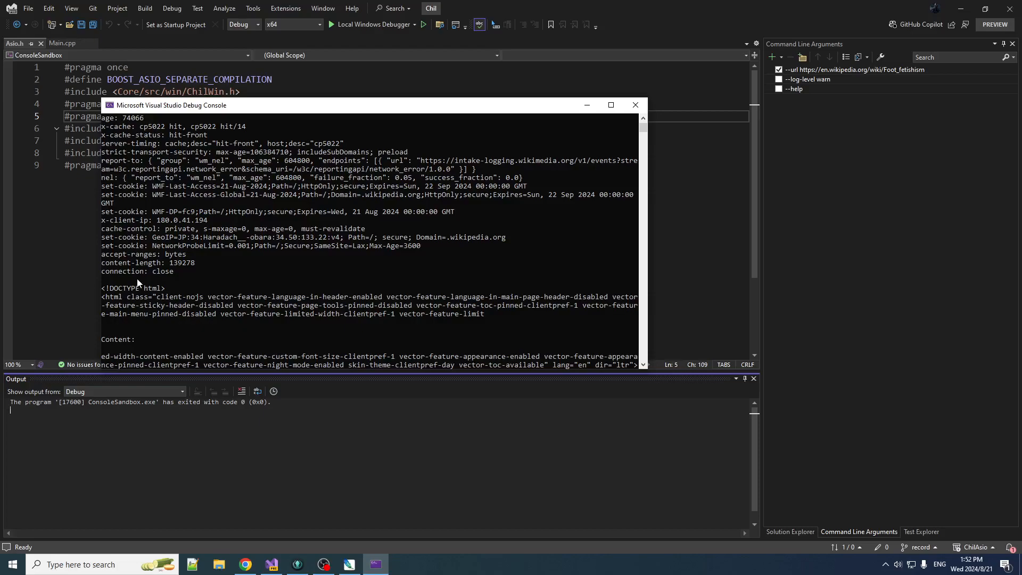
- Close the console, revisit the header delimiter on line 64, and switch to the mt.psd drawing
{"action": "left_click", "coordinate": [635, 105]}
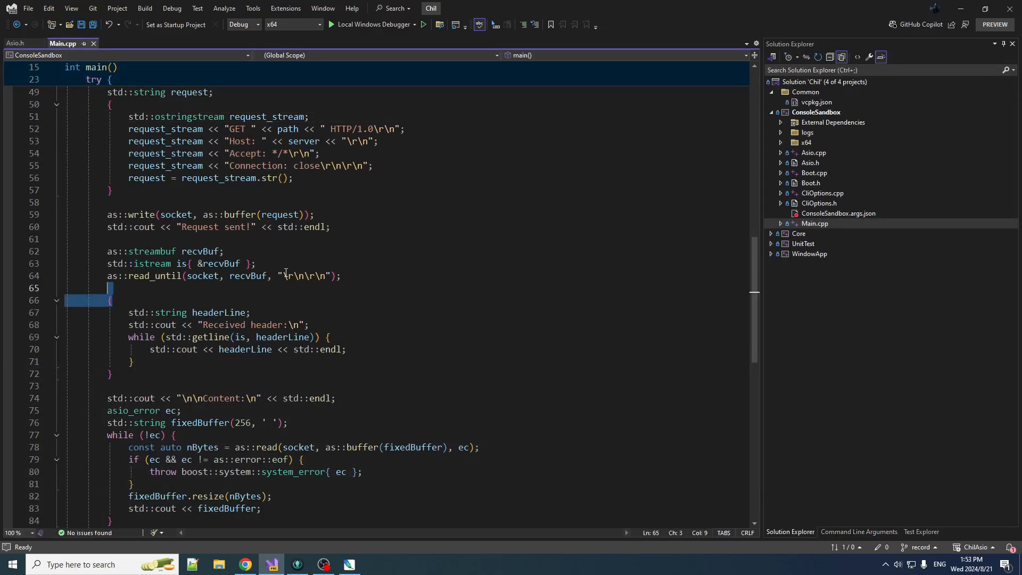
{"action": "left_click_drag", "start_coordinate": [283, 276], "coordinate": [328, 276]}
{"action": "left_click", "coordinate": [328, 288]}
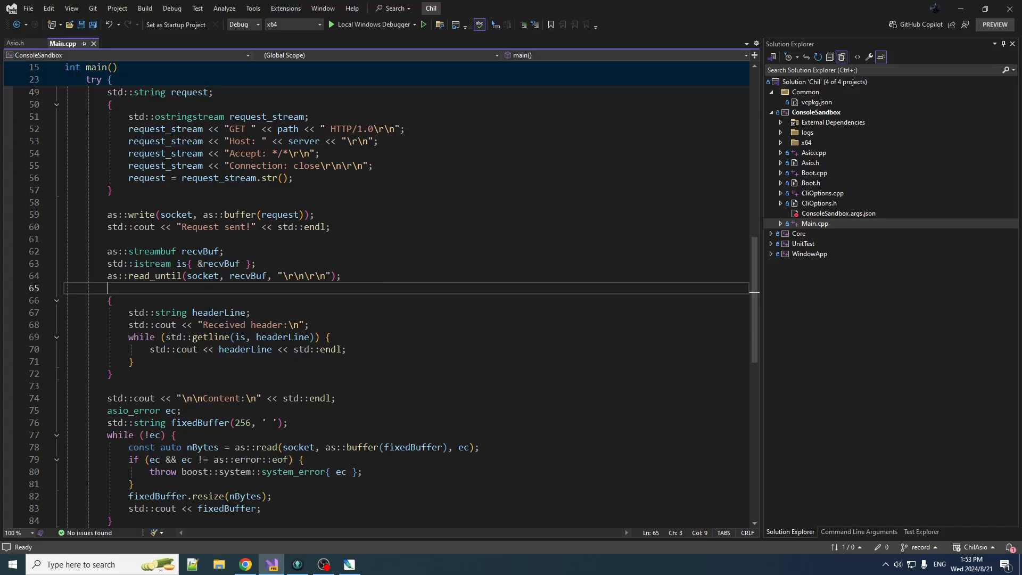
{"action": "key", "text": "alt+Tab"}
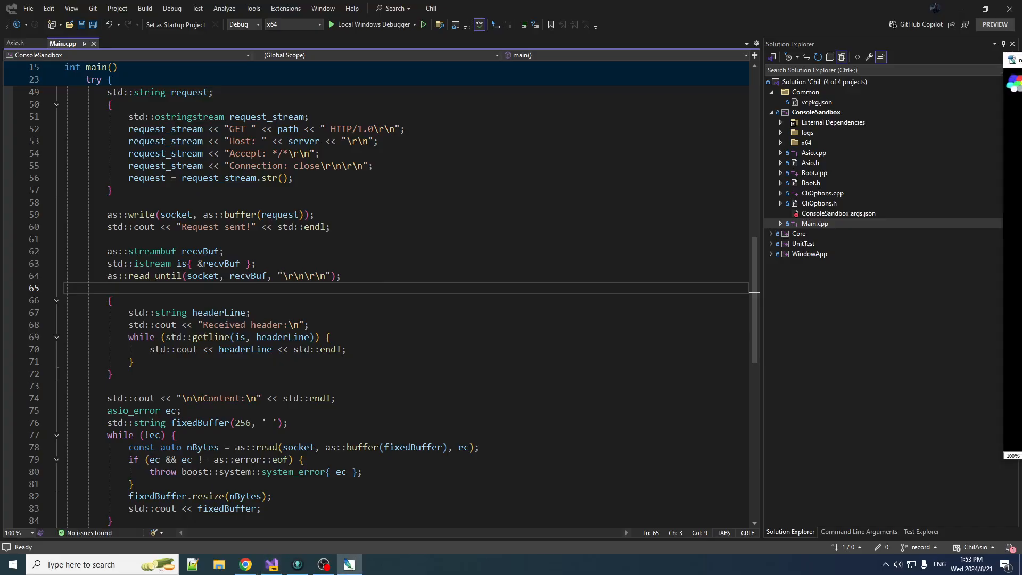
- Centre the mt.psd canvas and draw a long blue vertical line down it
{"action": "left_click_drag", "start_coordinate": [990, 63], "coordinate": [480, 115]}
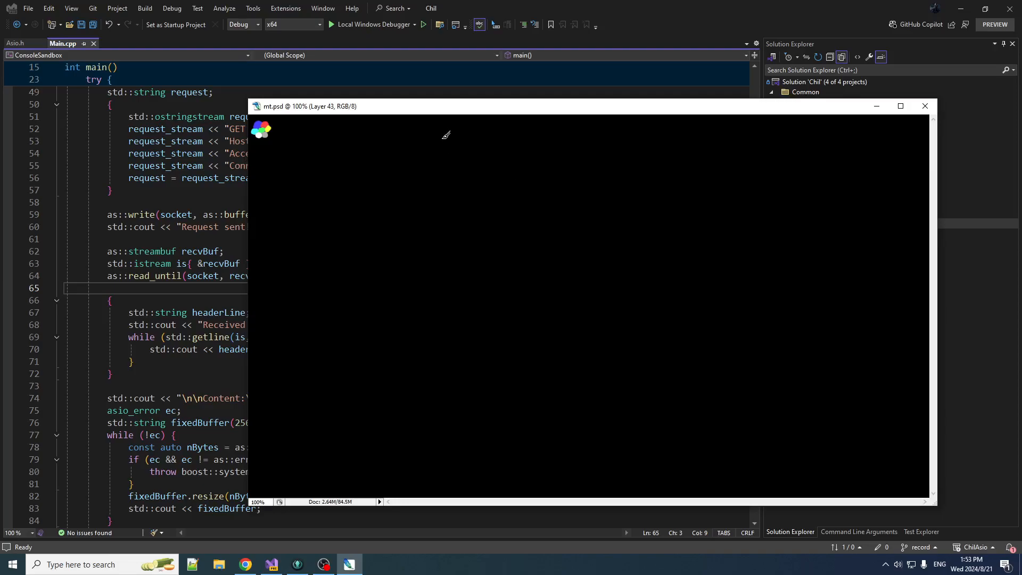
{"action": "left_click_drag", "start_coordinate": [443, 132], "coordinate": [452, 476]}
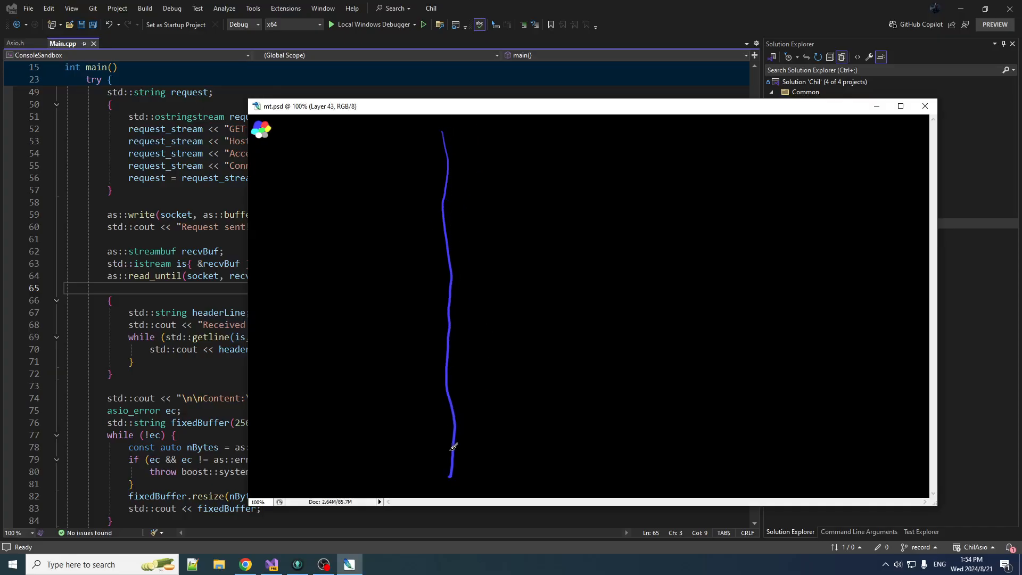
- Try white boxes at the line's top, undo them, and leave a short tick across the line
{"action": "left_click_drag", "start_coordinate": [430, 130], "coordinate": [429, 194]}
{"action": "left_click_drag", "start_coordinate": [429, 155], "coordinate": [487, 182]}
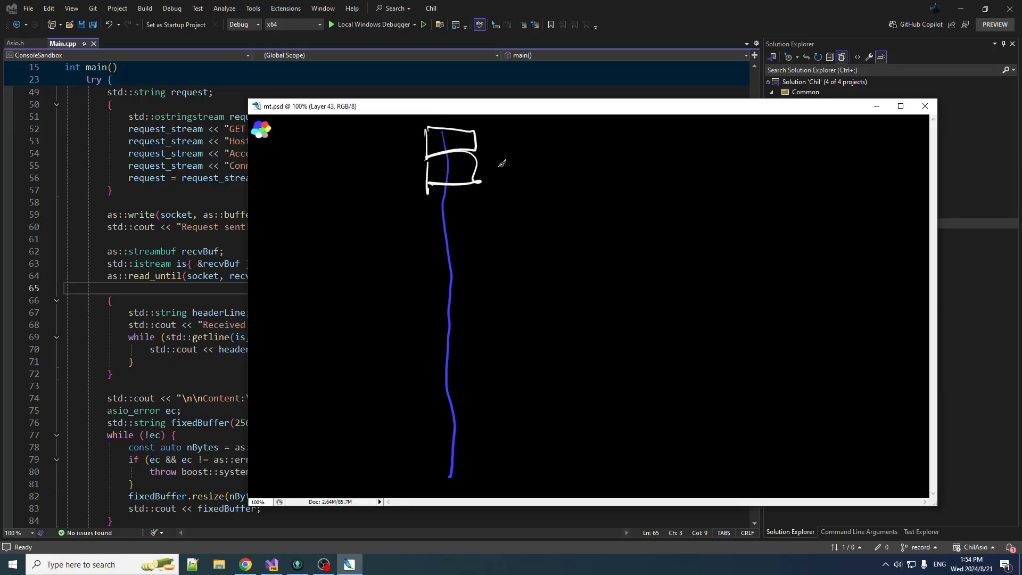
{"action": "mouse_move", "coordinate": [488, 122]}
{"action": "left_mouse_down"}
{"action": "mouse_move", "coordinate": [487, 186]}
{"action": "mouse_move", "coordinate": [434, 234]}
{"action": "left_mouse_up"}
{"action": "mouse_move", "coordinate": [430, 193]}
{"action": "left_mouse_down"}
{"action": "mouse_move", "coordinate": [479, 232]}
{"action": "mouse_move", "coordinate": [483, 276]}
{"action": "left_mouse_up"}
{"action": "key", "text": "Delete"}
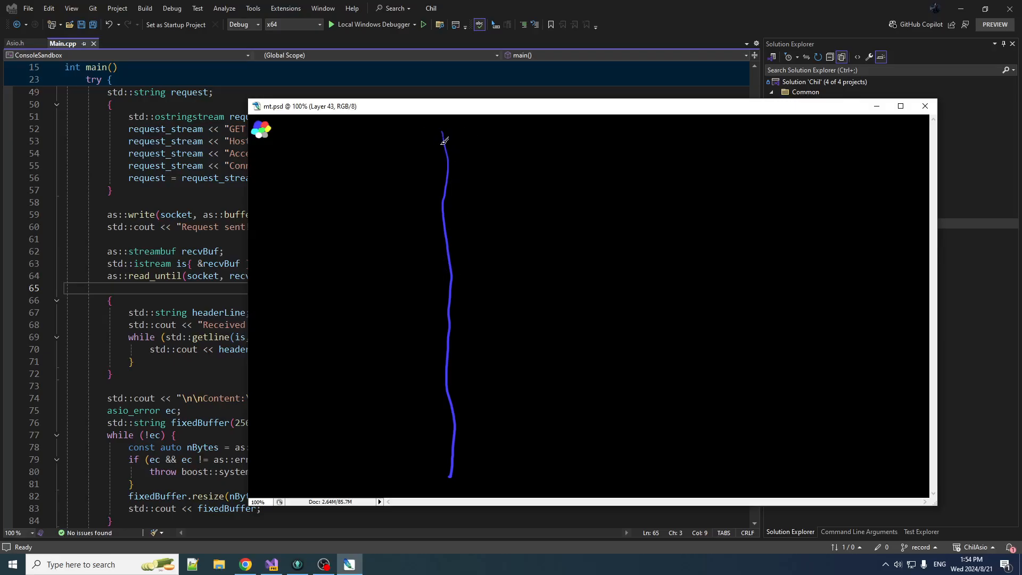
{"action": "left_click_drag", "start_coordinate": [442, 197], "coordinate": [452, 194]}
{"action": "key", "text": "ctrl+z"}
{"action": "left_click_drag", "start_coordinate": [440, 198], "coordinate": [450, 196]}
- Draw stacked white boxes at the top of the blue line, then return to Main.cpp
{"action": "mouse_move", "coordinate": [431, 129]}
{"action": "left_mouse_down"}
{"action": "mouse_move", "coordinate": [438, 156]}
{"action": "mouse_move", "coordinate": [462, 126]}
{"action": "mouse_move", "coordinate": [465, 163]}
{"action": "mouse_move", "coordinate": [433, 163]}
{"action": "left_mouse_up"}
{"action": "mouse_move", "coordinate": [438, 168]}
{"action": "left_mouse_down"}
{"action": "mouse_move", "coordinate": [436, 194]}
{"action": "mouse_move", "coordinate": [463, 166]}
{"action": "left_mouse_up"}
{"action": "mouse_move", "coordinate": [461, 165]}
{"action": "left_mouse_down"}
{"action": "mouse_move", "coordinate": [467, 188]}
{"action": "mouse_move", "coordinate": [436, 193]}
{"action": "mouse_move", "coordinate": [439, 227]}
{"action": "mouse_move", "coordinate": [468, 190]}
{"action": "mouse_move", "coordinate": [468, 222]}
{"action": "left_mouse_up"}
{"action": "left_click_drag", "start_coordinate": [468, 221], "coordinate": [426, 227]}
{"action": "key", "text": "ctrl+z"}
{"action": "key", "text": "ctrl+z"}
{"action": "key", "text": "ctrl+z"}
{"action": "key", "text": "ctrl+z"}
{"action": "key", "text": "ctrl+z"}
{"action": "key", "text": "ctrl+z"}
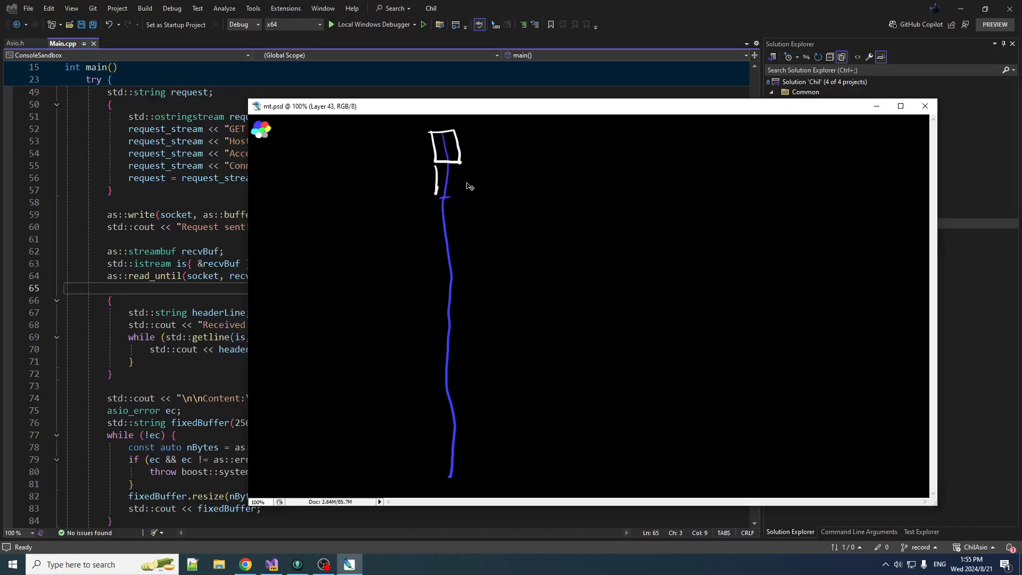
{"action": "key", "text": "ctrl+z"}
{"action": "key", "text": "ctrl+z"}
{"action": "key", "text": "ctrl+z"}
{"action": "key", "text": "ctrl+z"}
{"action": "key", "text": "ctrl+z"}
{"action": "key", "text": "ctrl+z"}
{"action": "mouse_move", "coordinate": [438, 126]}
{"action": "left_mouse_down"}
{"action": "mouse_move", "coordinate": [439, 145]}
{"action": "mouse_move", "coordinate": [459, 131]}
{"action": "left_mouse_up"}
{"action": "left_click_drag", "start_coordinate": [458, 131], "coordinate": [462, 148]}
{"action": "mouse_move", "coordinate": [461, 149]}
{"action": "left_mouse_down"}
{"action": "mouse_move", "coordinate": [428, 144]}
{"action": "mouse_move", "coordinate": [437, 168]}
{"action": "mouse_move", "coordinate": [463, 163]}
{"action": "mouse_move", "coordinate": [438, 180]}
{"action": "mouse_move", "coordinate": [463, 184]}
{"action": "mouse_move", "coordinate": [438, 207]}
{"action": "mouse_move", "coordinate": [467, 183]}
{"action": "left_mouse_up"}
{"action": "mouse_move", "coordinate": [467, 178]}
{"action": "left_mouse_down"}
{"action": "mouse_move", "coordinate": [470, 210]}
{"action": "mouse_move", "coordinate": [427, 209]}
{"action": "left_mouse_up"}
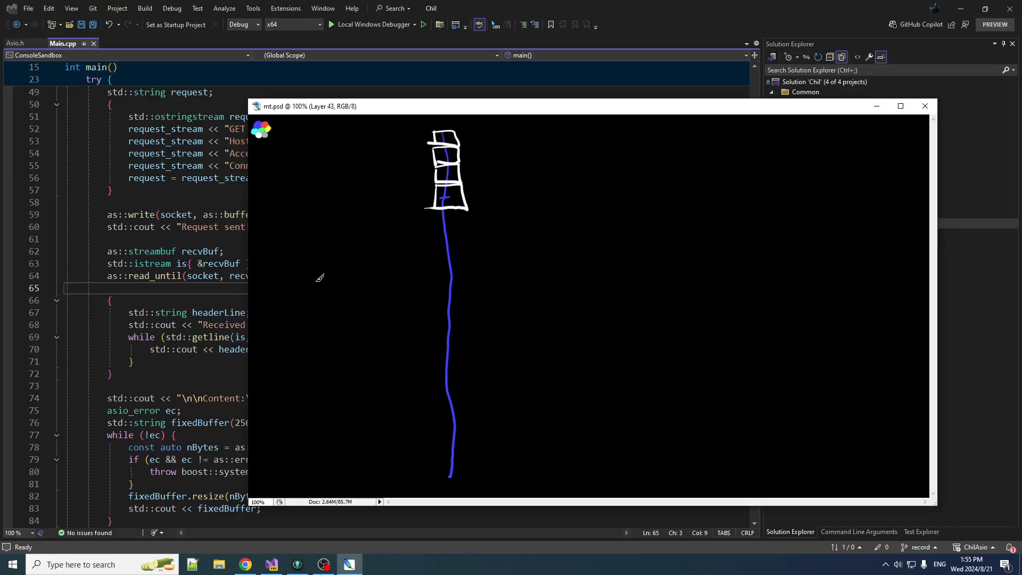
{"action": "left_click", "coordinate": [178, 289]}
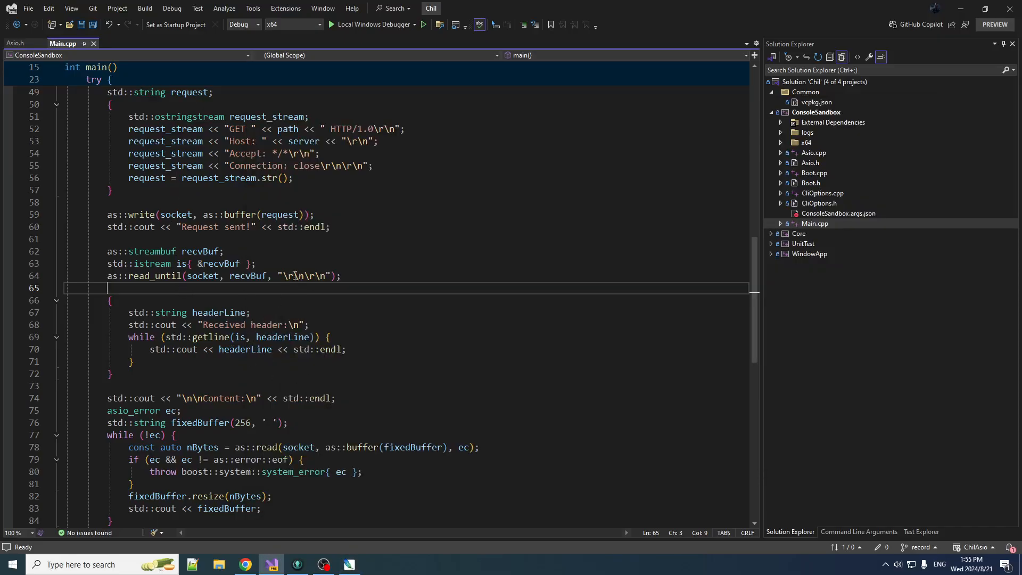
{"action": "left_click_drag", "start_coordinate": [279, 276], "coordinate": [328, 275]}
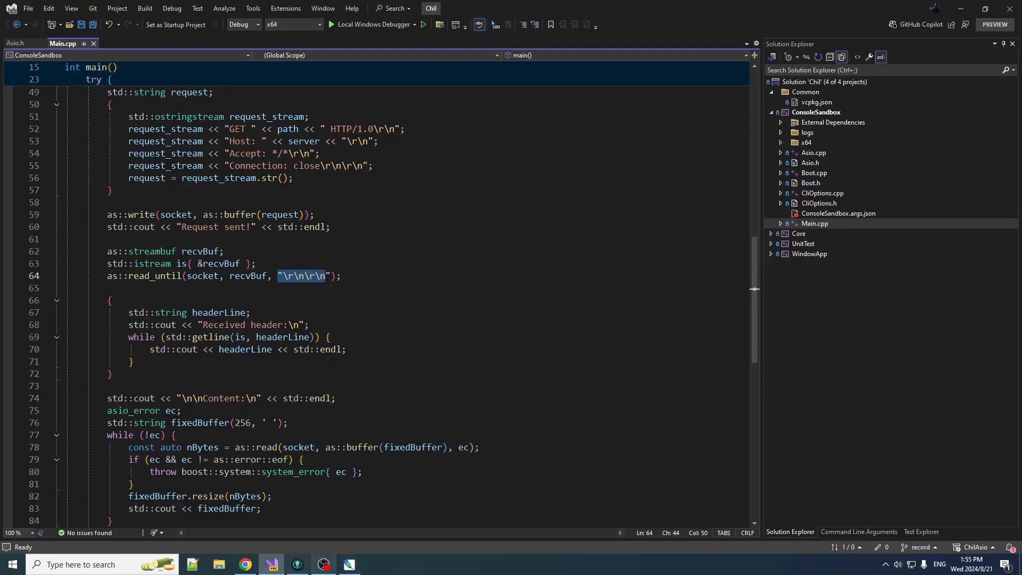
{"action": "left_click", "coordinate": [297, 565]}
- Add green side strokes and a leftward arrow to the tower sketch, then run ConsoleSandbox again
{"action": "left_click_drag", "start_coordinate": [441, 197], "coordinate": [446, 198]}
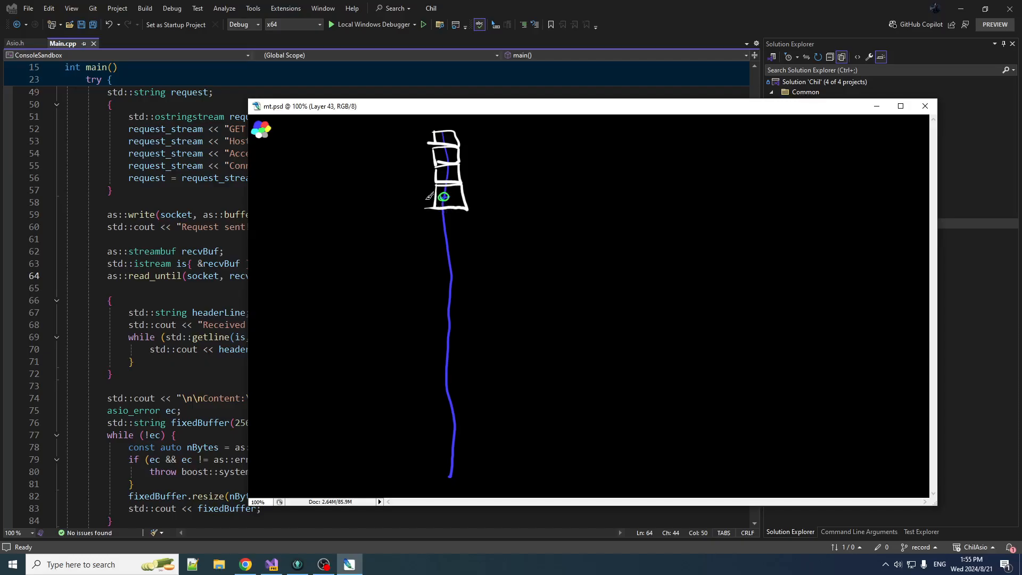
{"action": "left_click_drag", "start_coordinate": [429, 210], "coordinate": [391, 229]}
{"action": "left_click_drag", "start_coordinate": [422, 126], "coordinate": [427, 214]}
{"action": "mouse_move", "coordinate": [416, 166]}
{"action": "left_mouse_down"}
{"action": "mouse_move", "coordinate": [348, 179]}
{"action": "mouse_move", "coordinate": [372, 190]}
{"action": "left_mouse_up"}
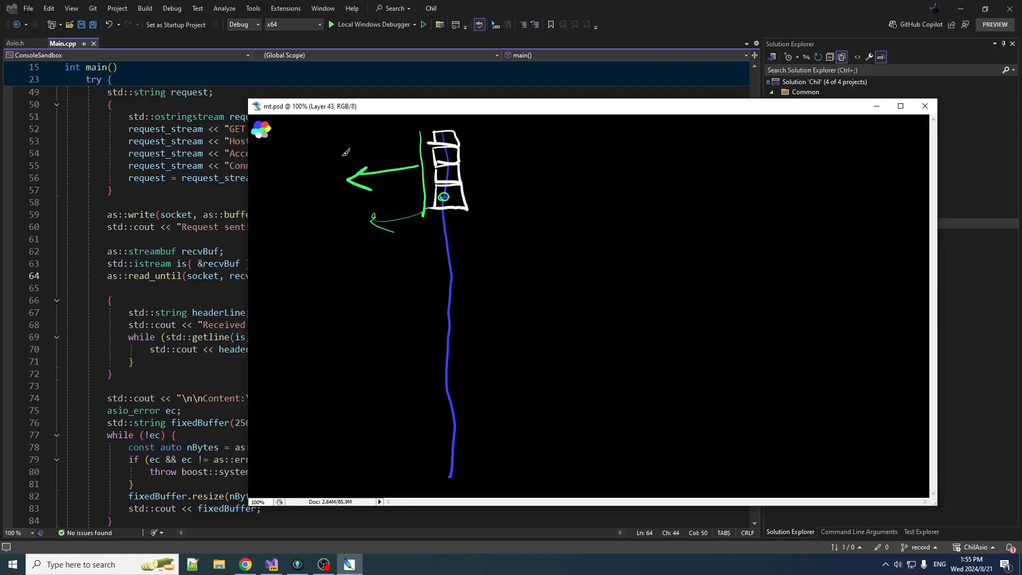
{"action": "mouse_move", "coordinate": [465, 129]}
{"action": "left_mouse_down"}
{"action": "mouse_move", "coordinate": [476, 196]}
{"action": "mouse_move", "coordinate": [453, 208]}
{"action": "left_mouse_up"}
{"action": "key", "text": "F5"}
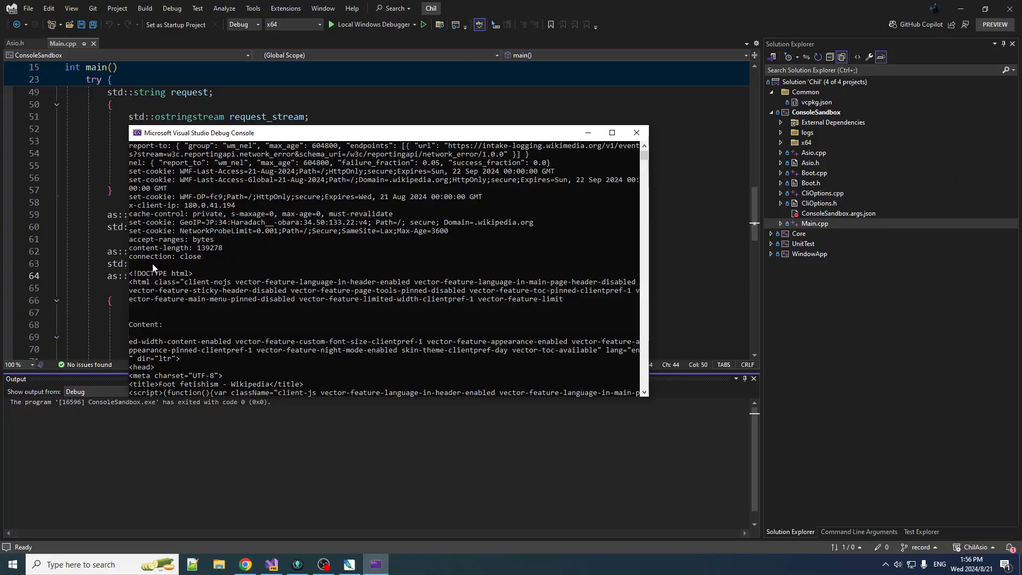
- Close the console and review the istream and read_until lines with the \r\n\r\n delimiter
{"action": "key", "text": "Return"}
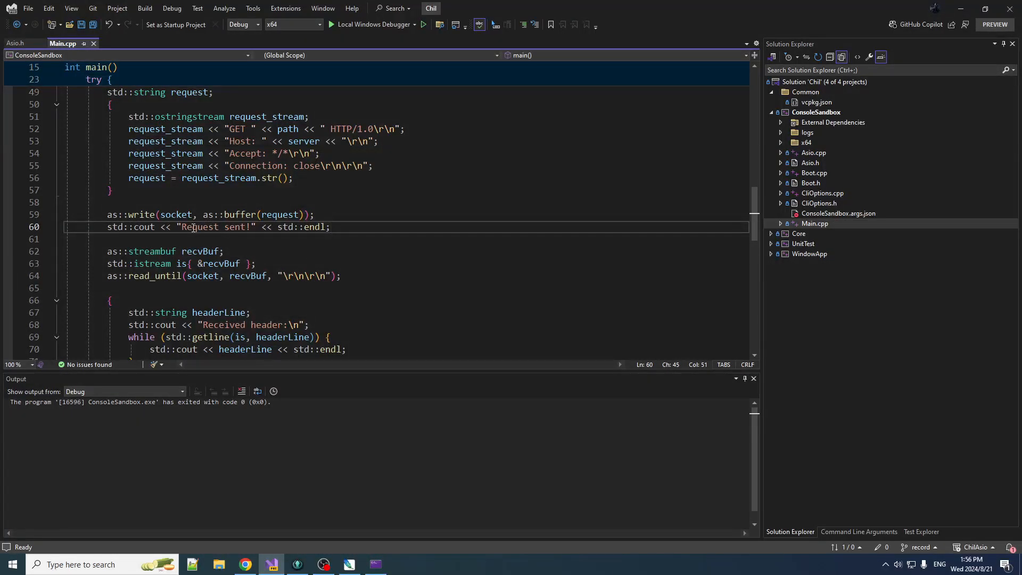
{"action": "left_click", "coordinate": [183, 241]}
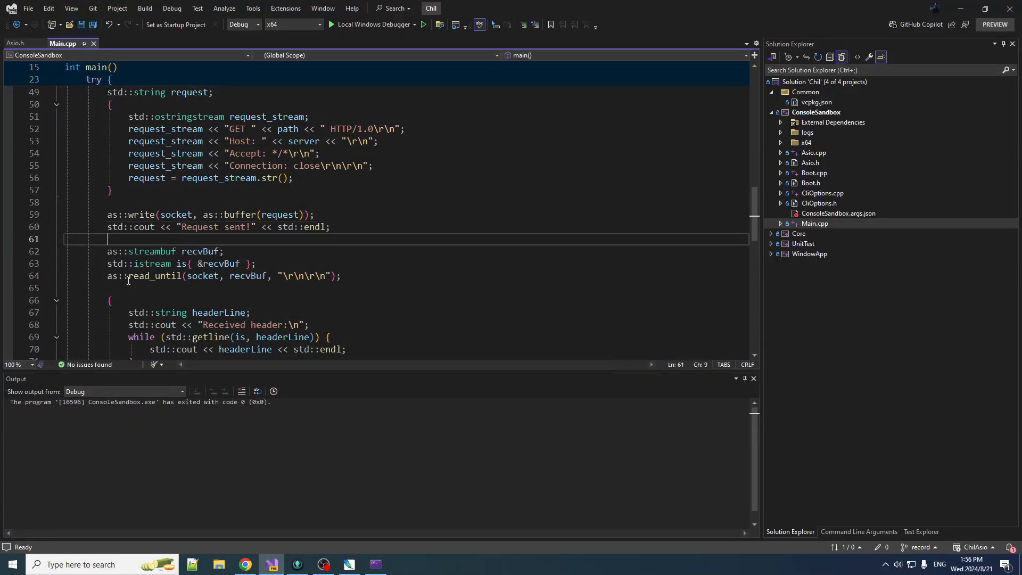
{"action": "scroll", "coordinate": [209, 250], "scroll_direction": "down", "scroll_amount": 1}
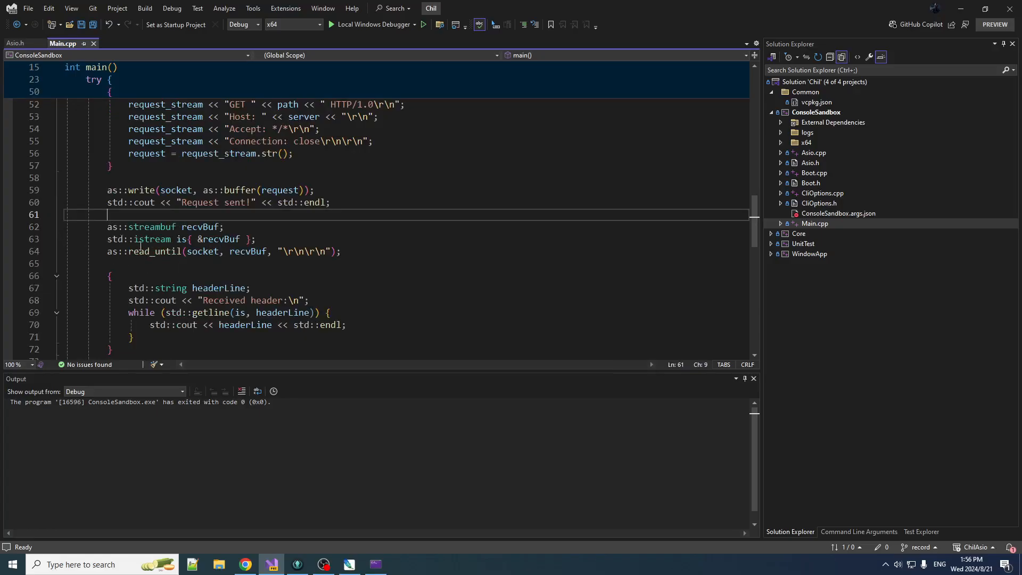
{"action": "double_click", "coordinate": [111, 252]}
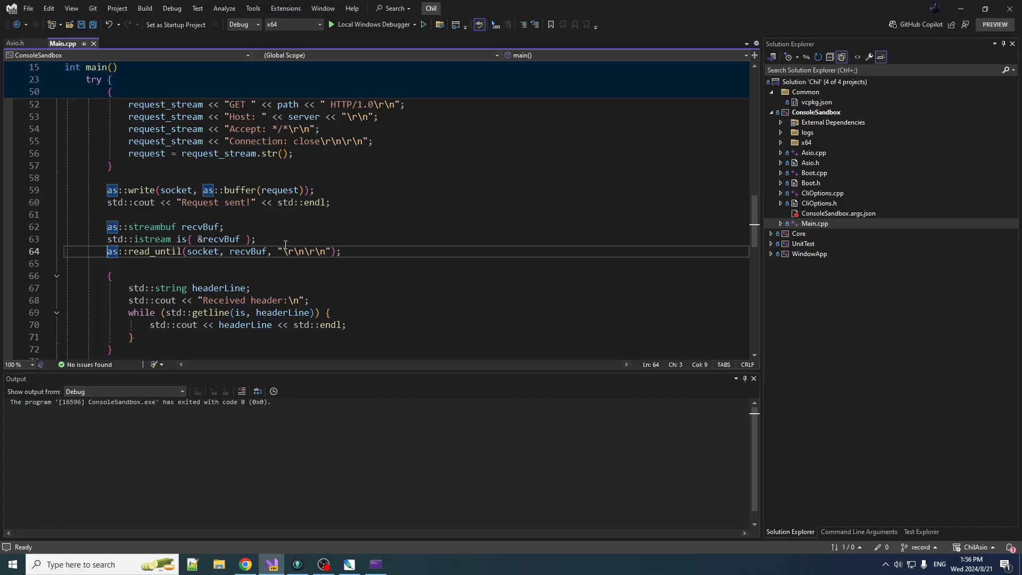
{"action": "left_click_drag", "start_coordinate": [283, 251], "coordinate": [327, 251]}
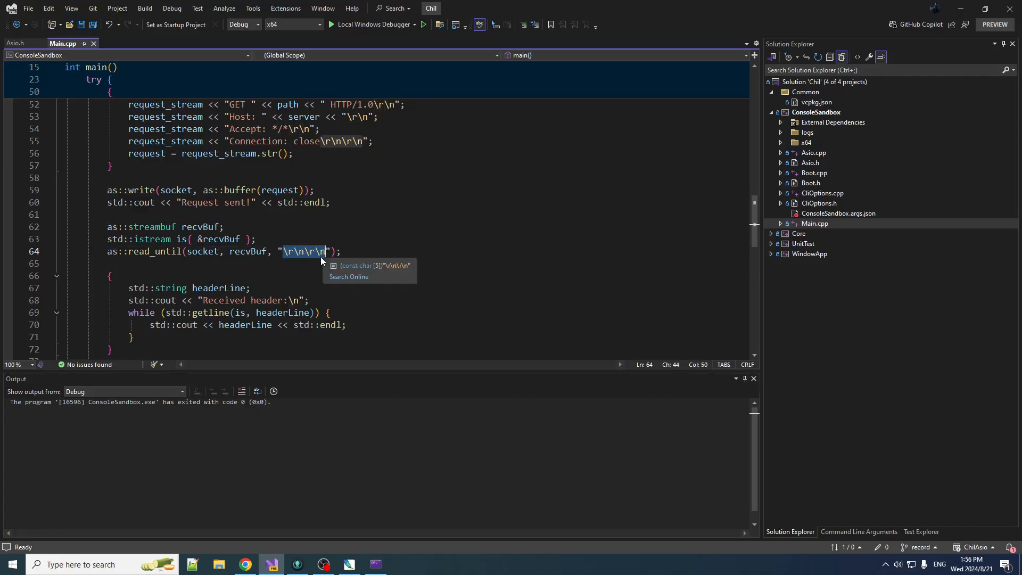
{"action": "left_click", "coordinate": [107, 251]}
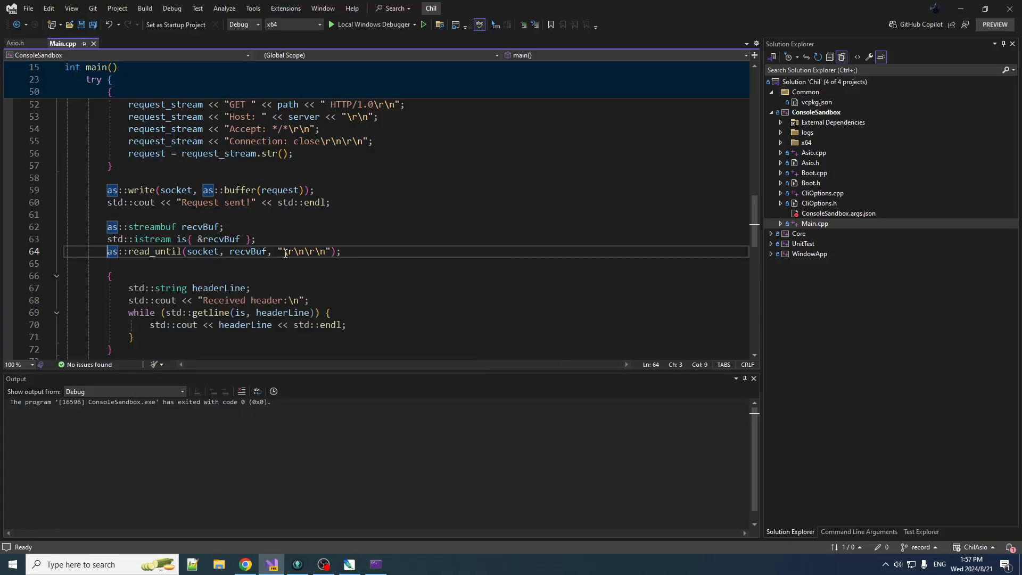
{"action": "left_click_drag", "start_coordinate": [282, 251], "coordinate": [328, 251]}
{"action": "left_click", "coordinate": [129, 252]}
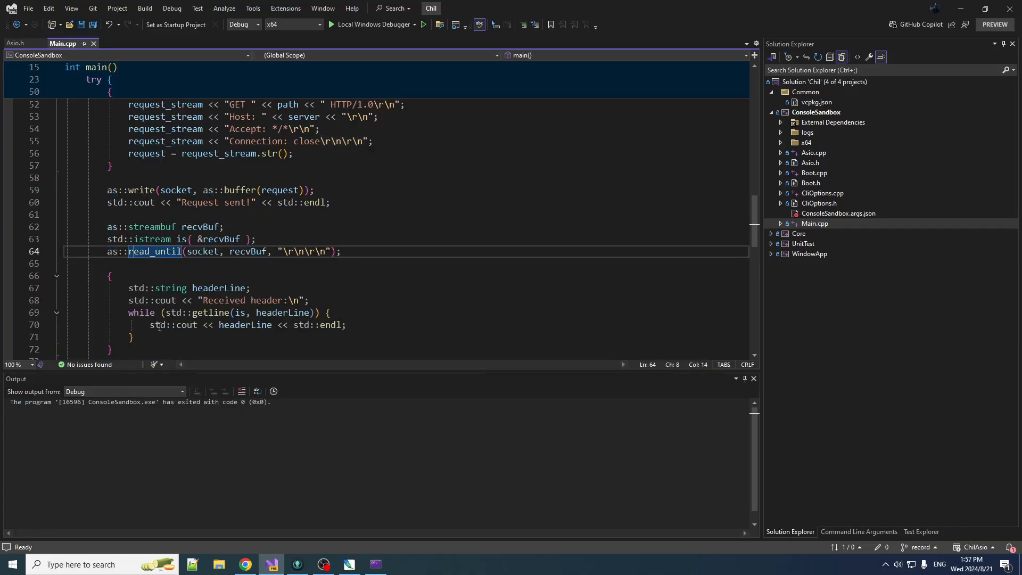
{"action": "scroll", "coordinate": [149, 313], "scroll_direction": "down", "scroll_amount": 2}
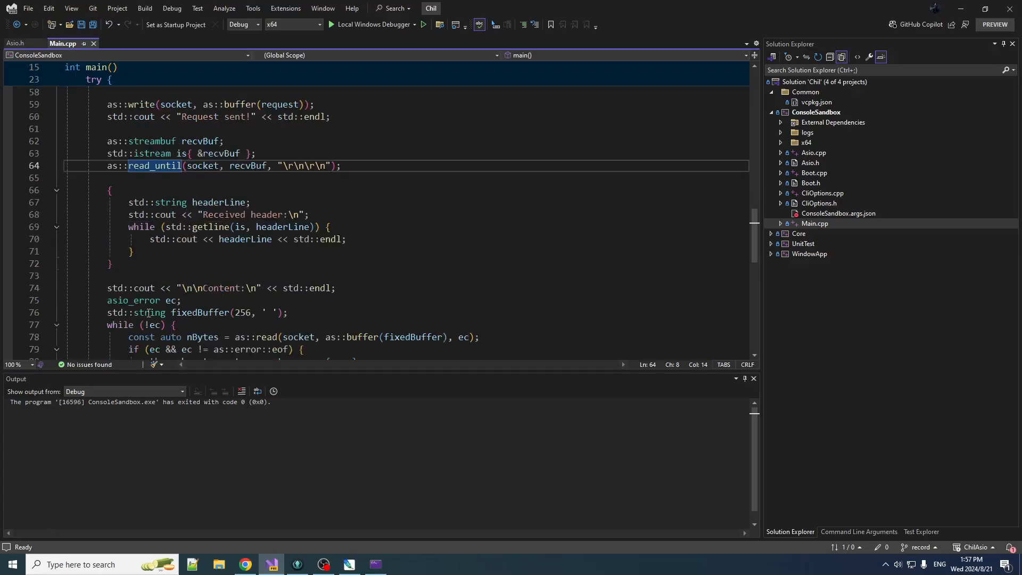
- Delete the istream and read_until lines and open a blank line inside the header block
{"action": "double_click", "coordinate": [110, 165]}
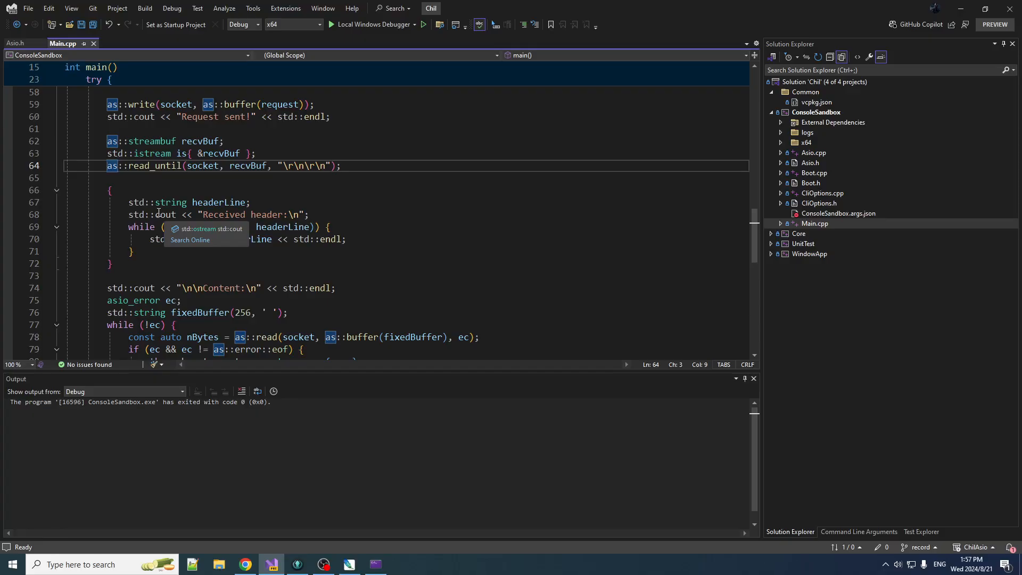
{"action": "scroll", "coordinate": [364, 240], "scroll_direction": "up", "scroll_amount": 2}
{"action": "left_click_drag", "start_coordinate": [364, 251], "coordinate": [363, 229]}
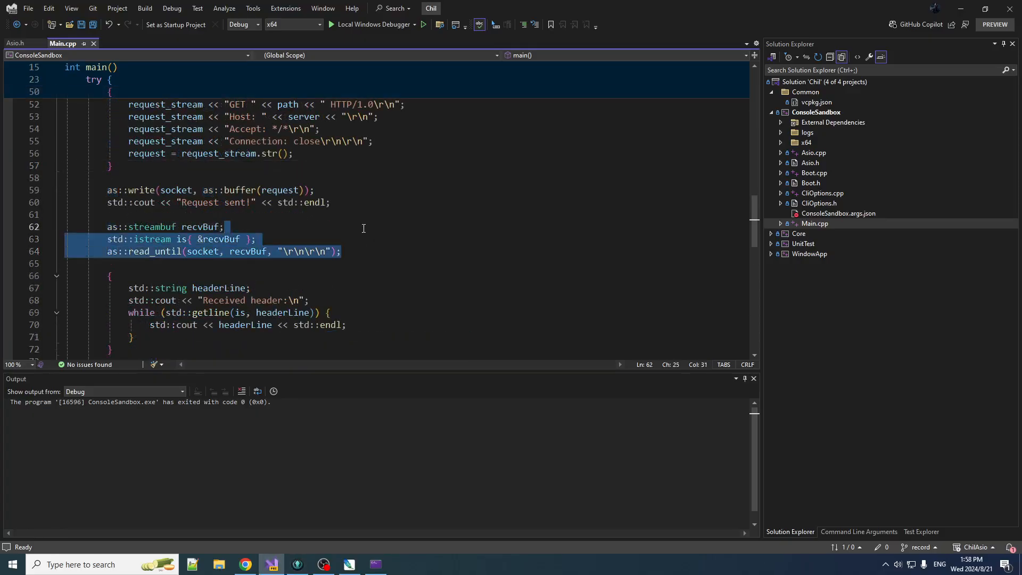
{"action": "key", "text": "Delete"}
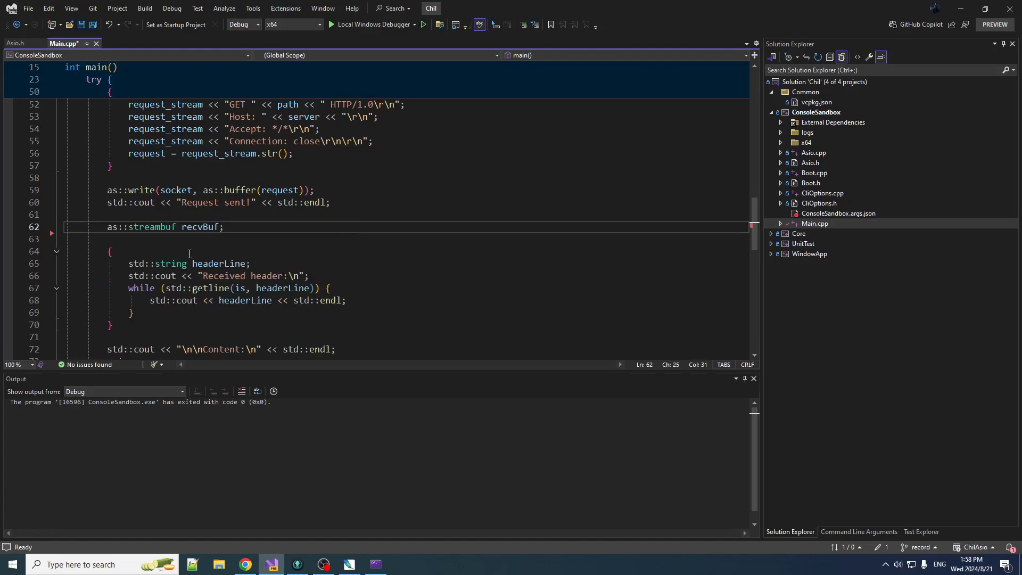
{"action": "left_click", "coordinate": [188, 253]}
{"action": "key", "text": "Return"}
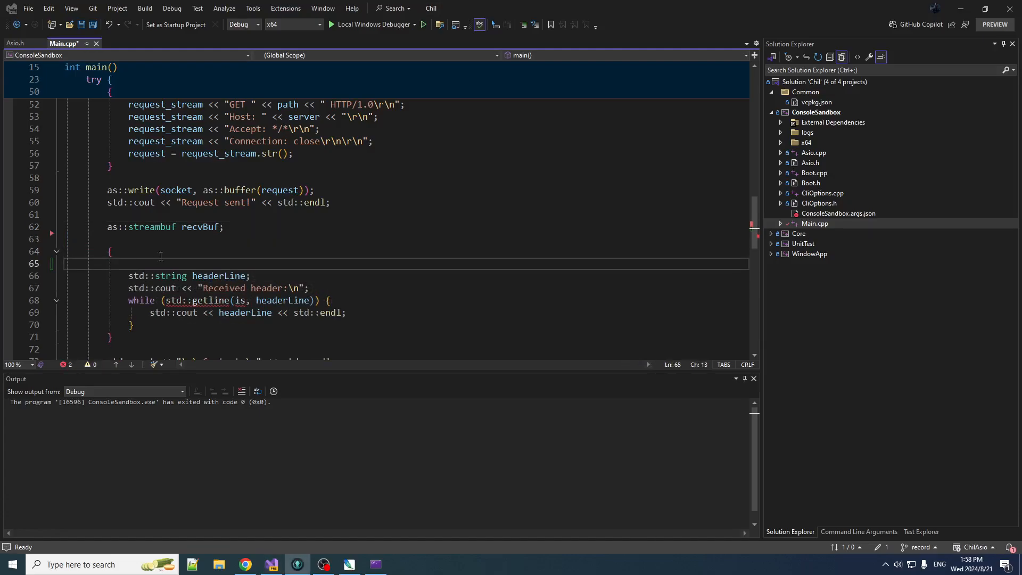
- Paste 'const auto nBytes = as::read_until(...)' and add 'std::istream{ &recvBuf }.read()' below it
{"action": "type", "text": "const auto nBytes = as::read_until(socket, recvBuf, \"\\r\\n\\r\\n\");"}
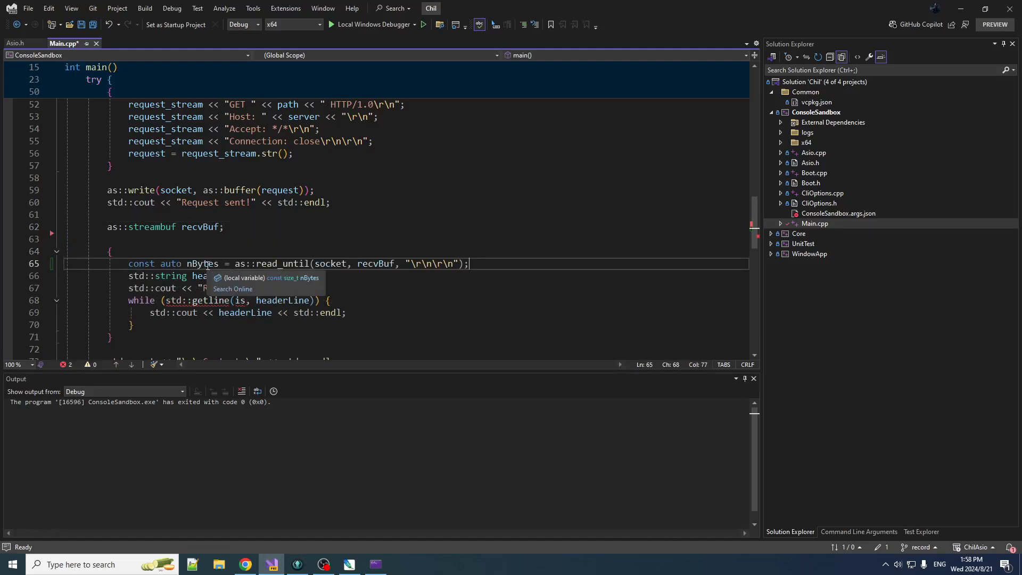
{"action": "double_click", "coordinate": [203, 263]}
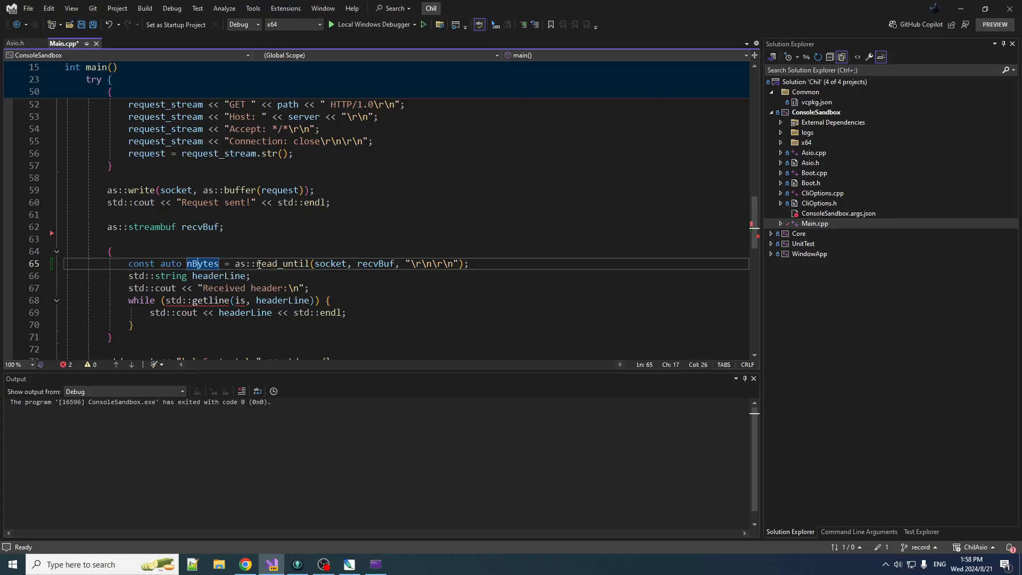
{"action": "double_click", "coordinate": [279, 264]}
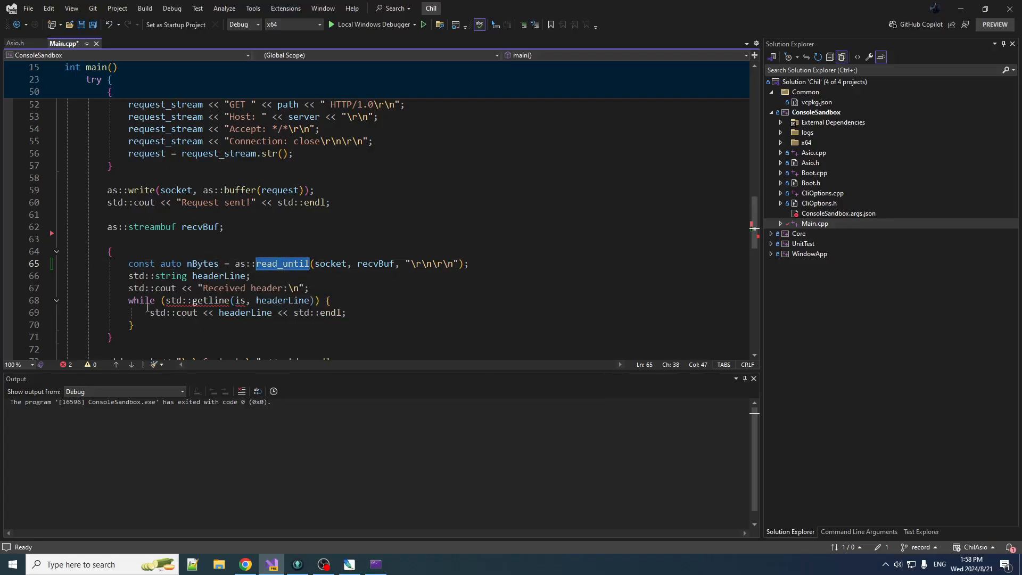
{"action": "left_click", "coordinate": [547, 265]}
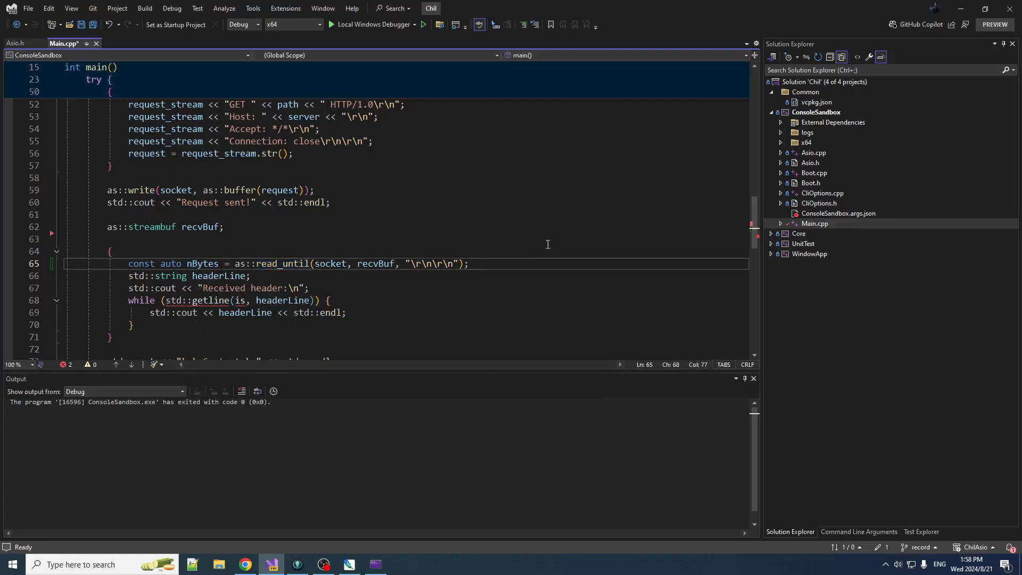
{"action": "key", "text": "Return"}
{"action": "type", "text": "std::"}
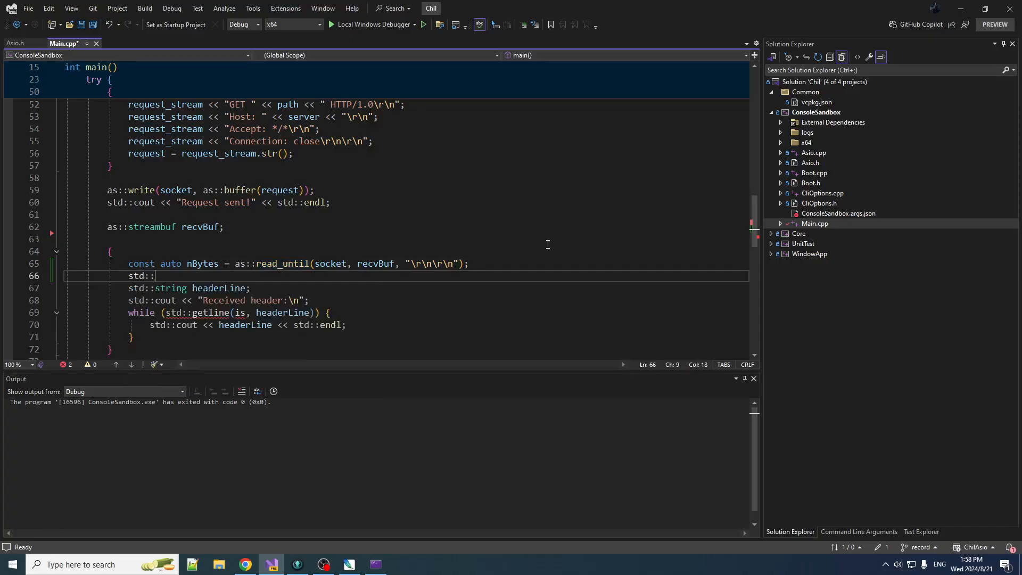
{"action": "type", "text": "istream"}
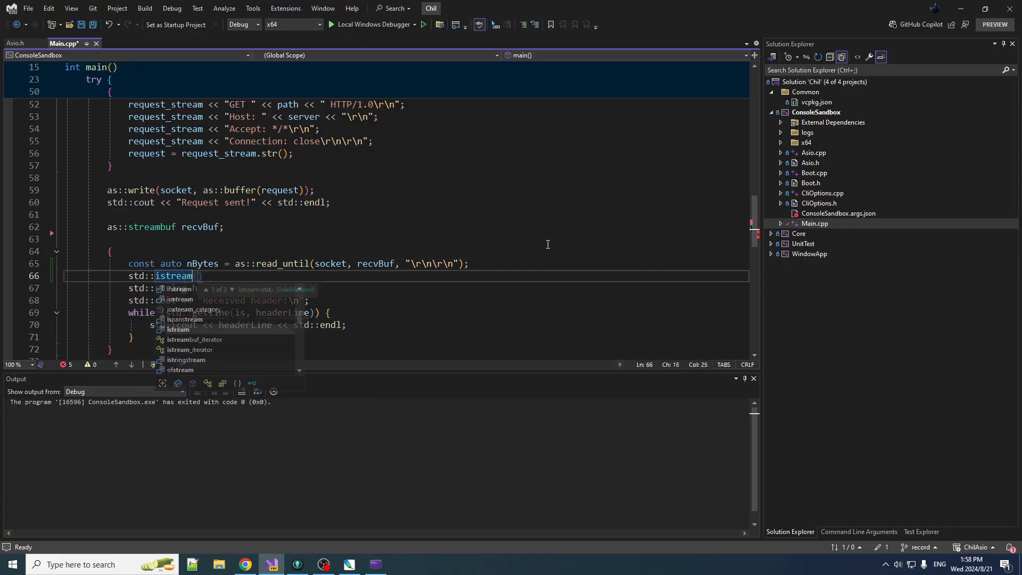
{"action": "type", "text": "{ &"}
{"action": "type", "text": "recv"}
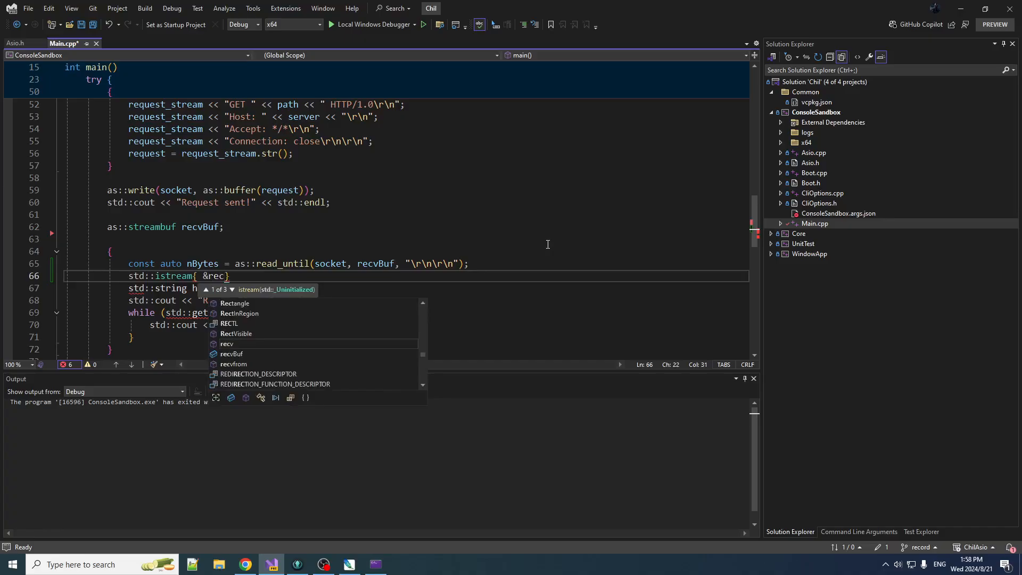
{"action": "type", "text": "Buf"}
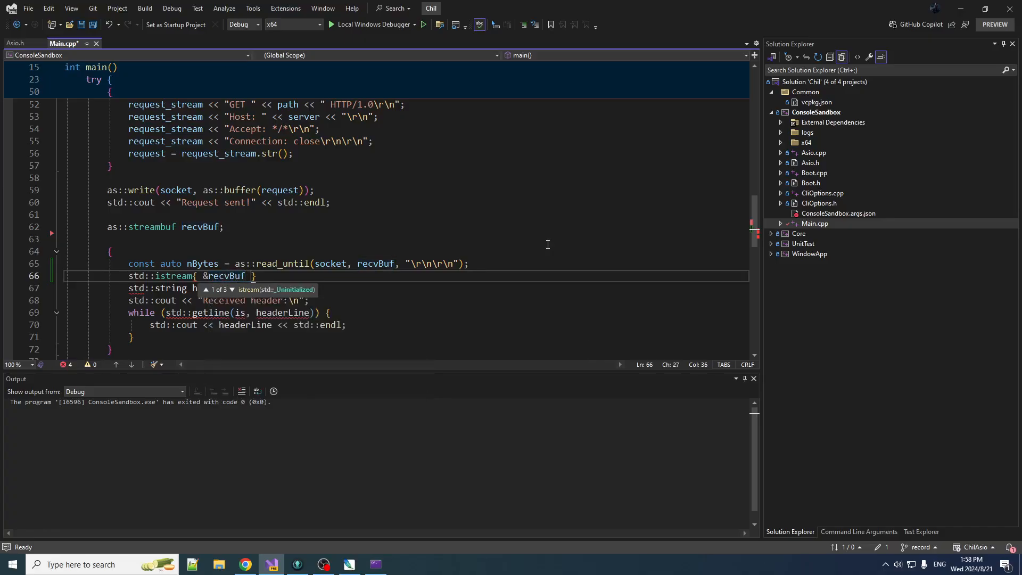
{"action": "key", "text": "Right"}
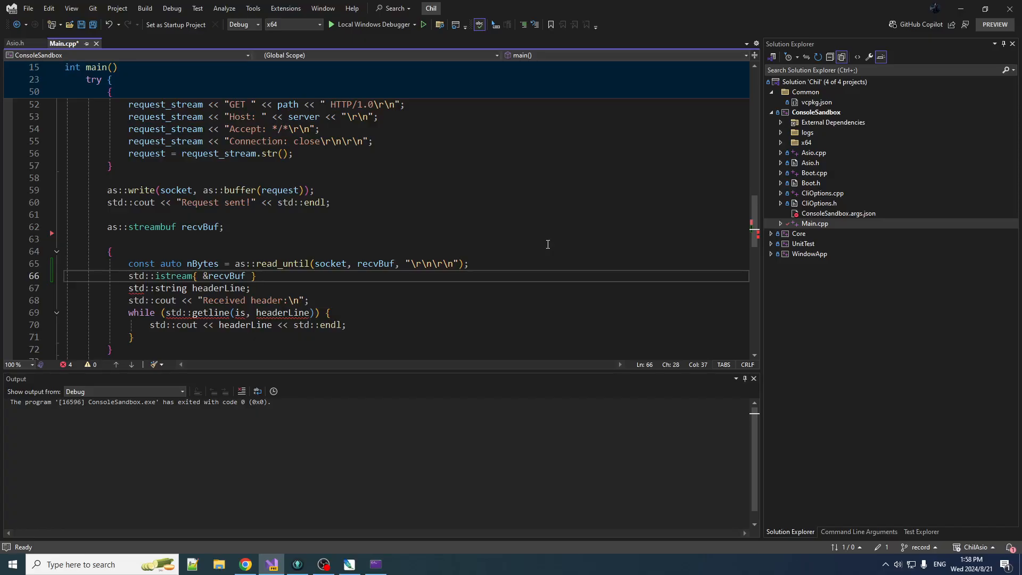
{"action": "type", "text": "."}
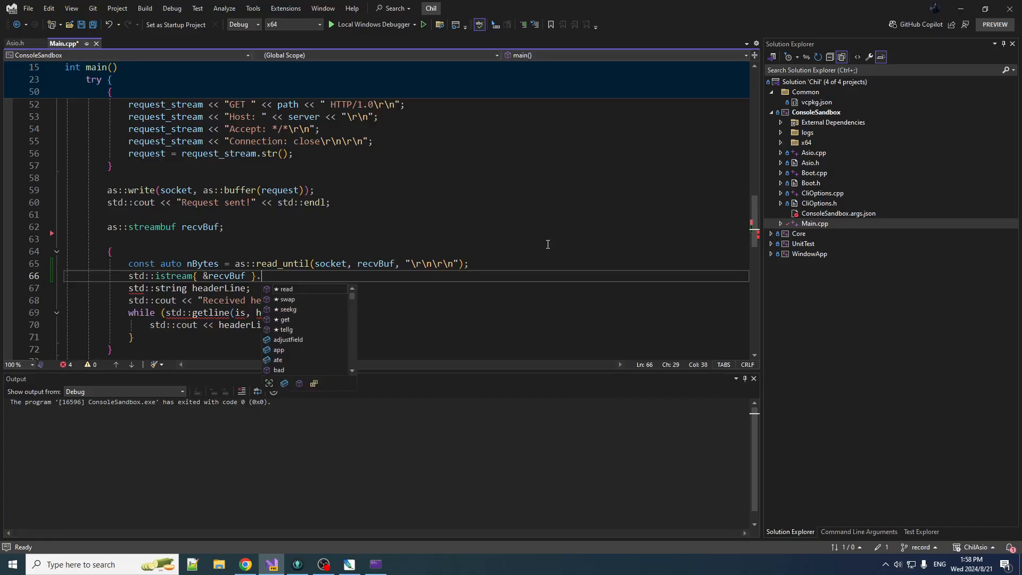
{"action": "type", "text": "read("}
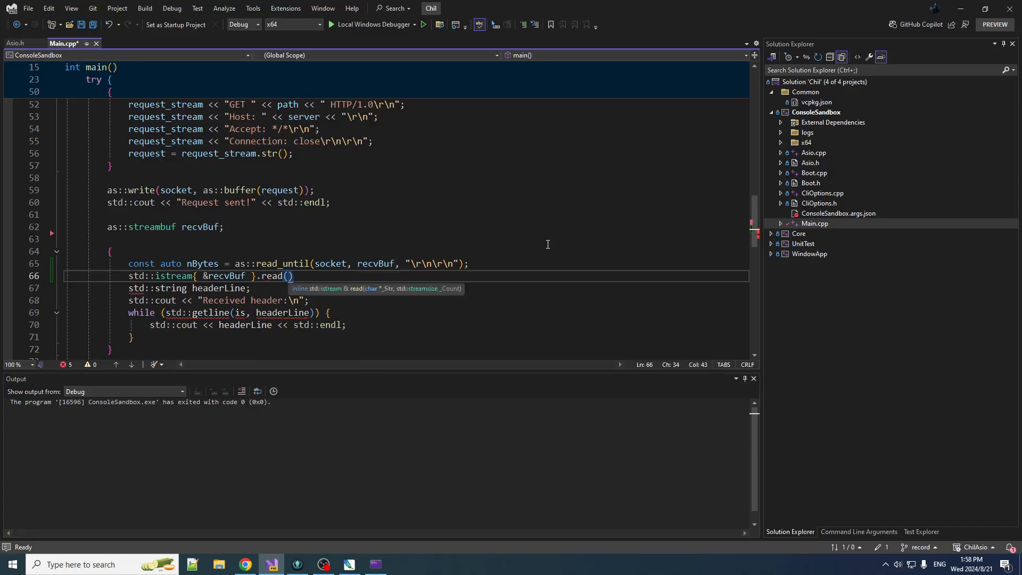
{"action": "left_click", "coordinate": [507, 264]}
- Declare std::string header(nBytes, ' ') and read recvBuf into header.data() for nBytes
{"action": "key", "text": "Return"}
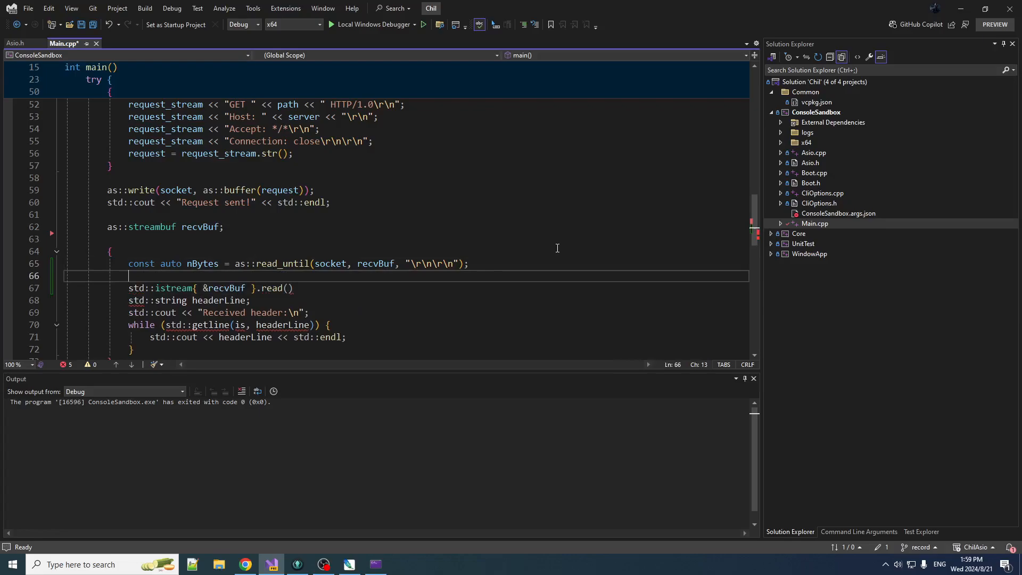
{"action": "type", "text": "std::string "}
{"action": "type", "text": "header(n"}
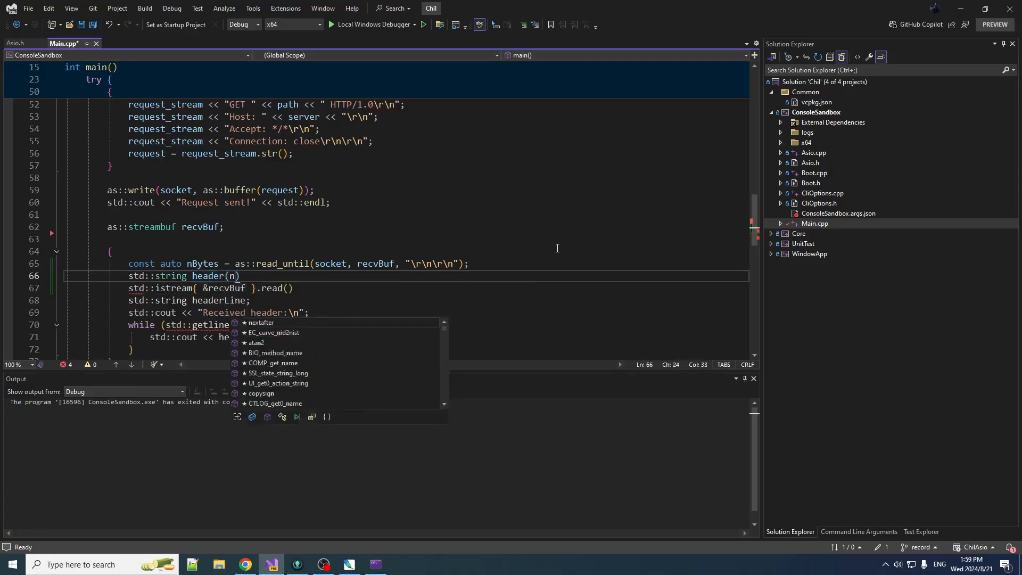
{"action": "type", "text": "By"}
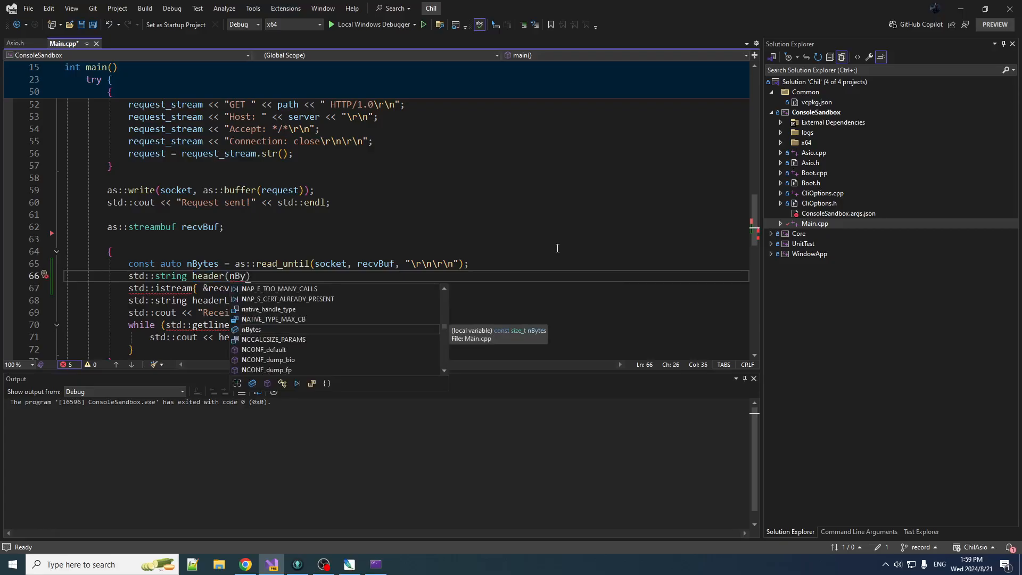
{"action": "type", "text": "tes"}
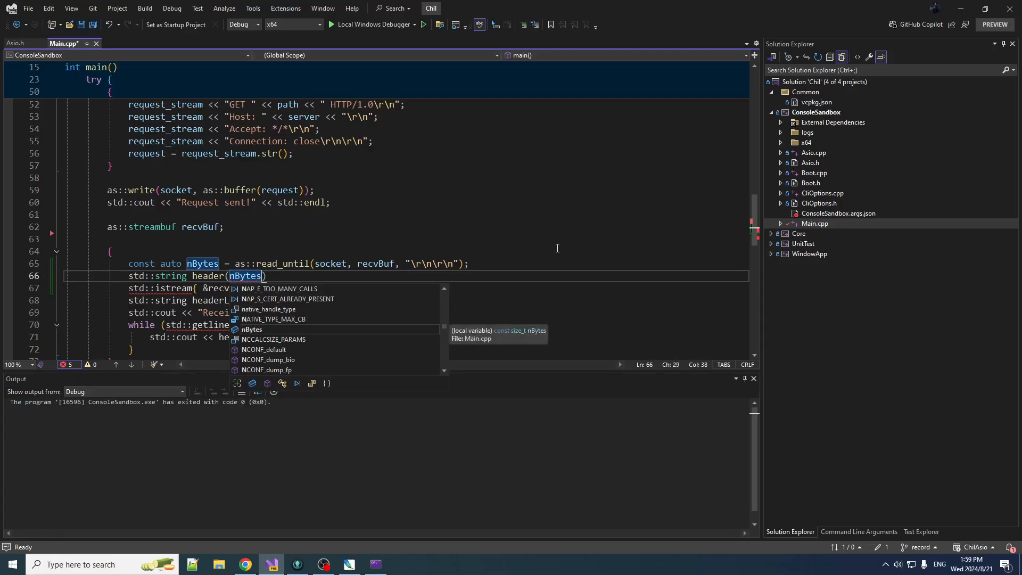
{"action": "type", "text": ", ' '"}
{"action": "key", "text": "Right"}
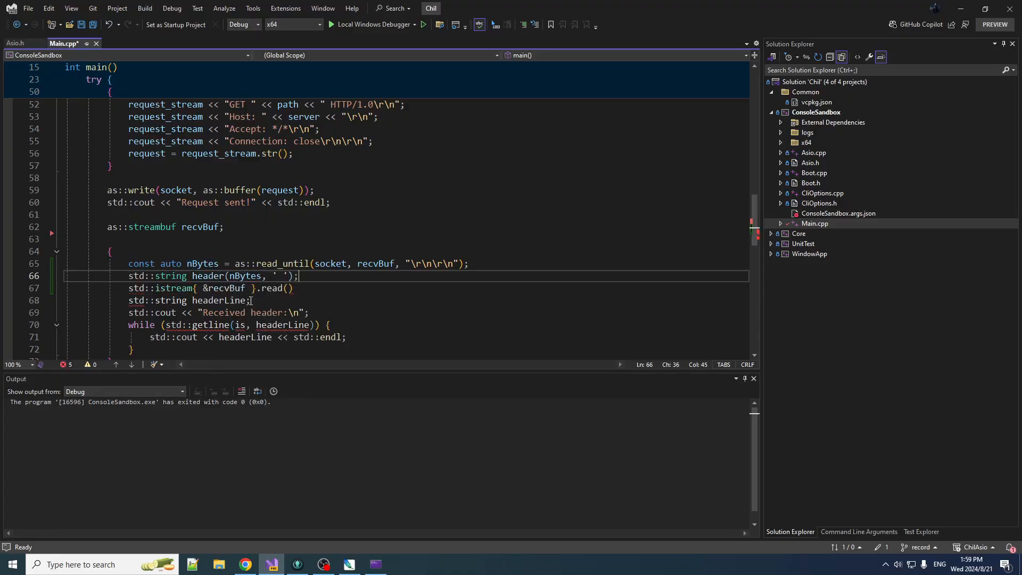
{"action": "left_click", "coordinate": [288, 289]}
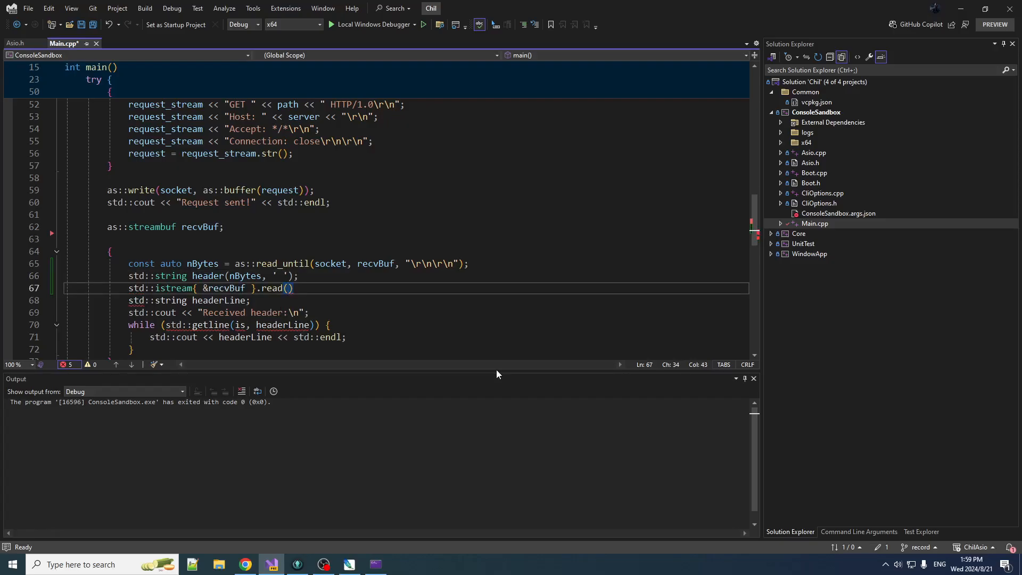
{"action": "type", "text": "header.data"}
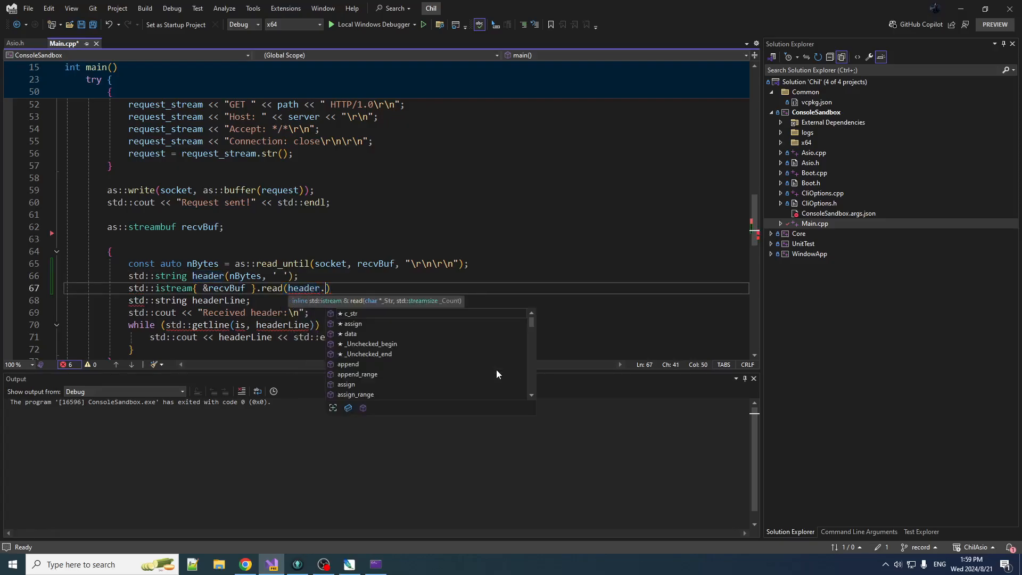
{"action": "type", "text": "()"}
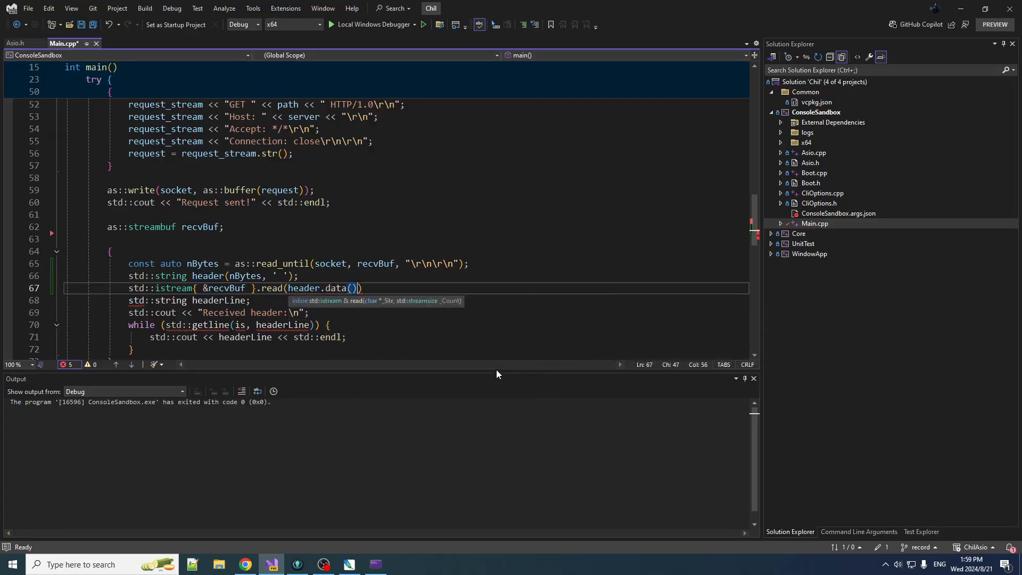
{"action": "type", "text": ", nBytes"}
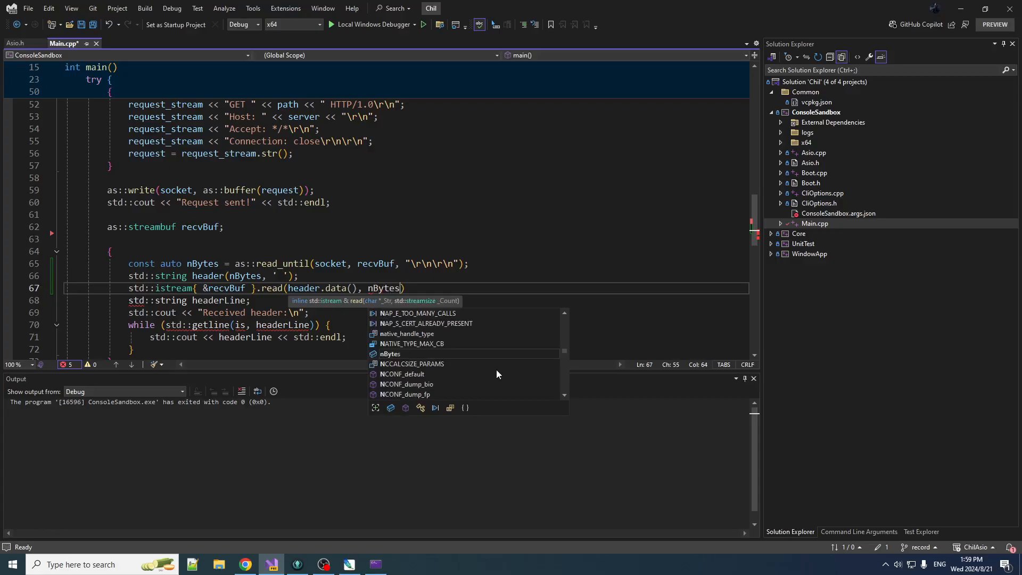
{"action": "key", "text": "End"}
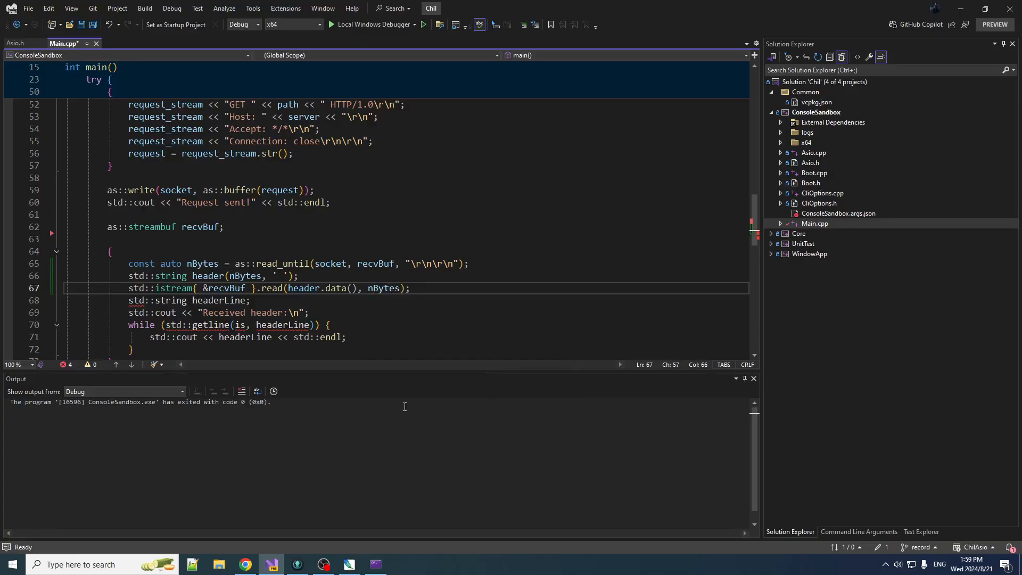
- Select the old getline header-printing loop for replacement with std::cout.write of header
{"action": "double_click", "coordinate": [209, 275]}
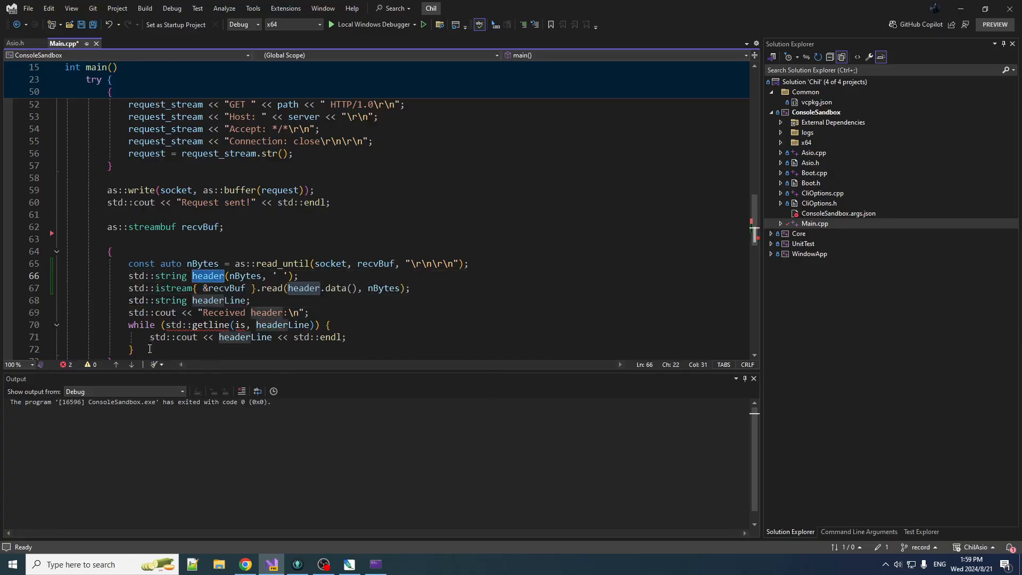
{"action": "left_click_drag", "start_coordinate": [134, 349], "coordinate": [130, 302]}
{"action": "type", "text": "std::co"}
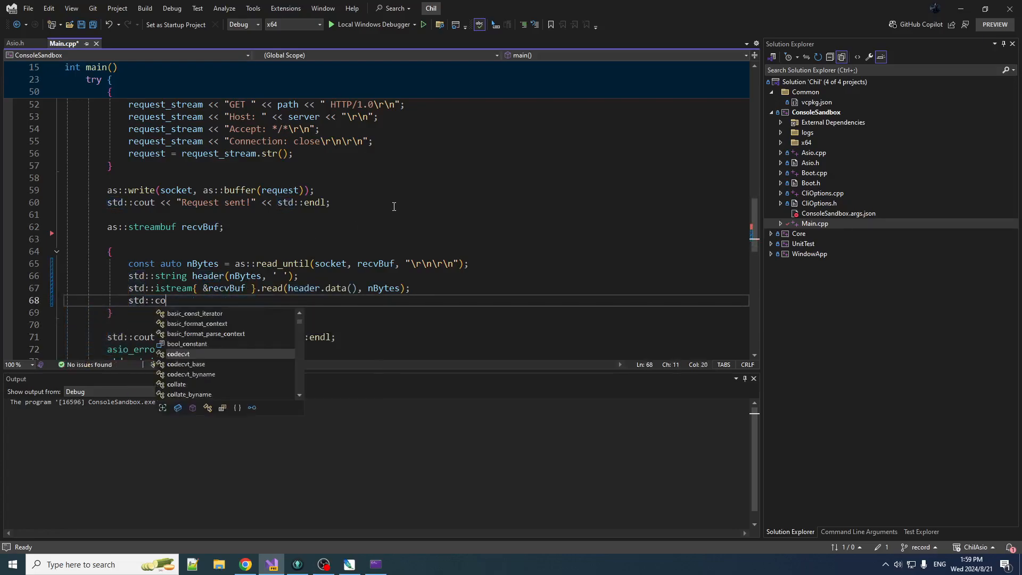
{"action": "type", "text": "ut.write"}
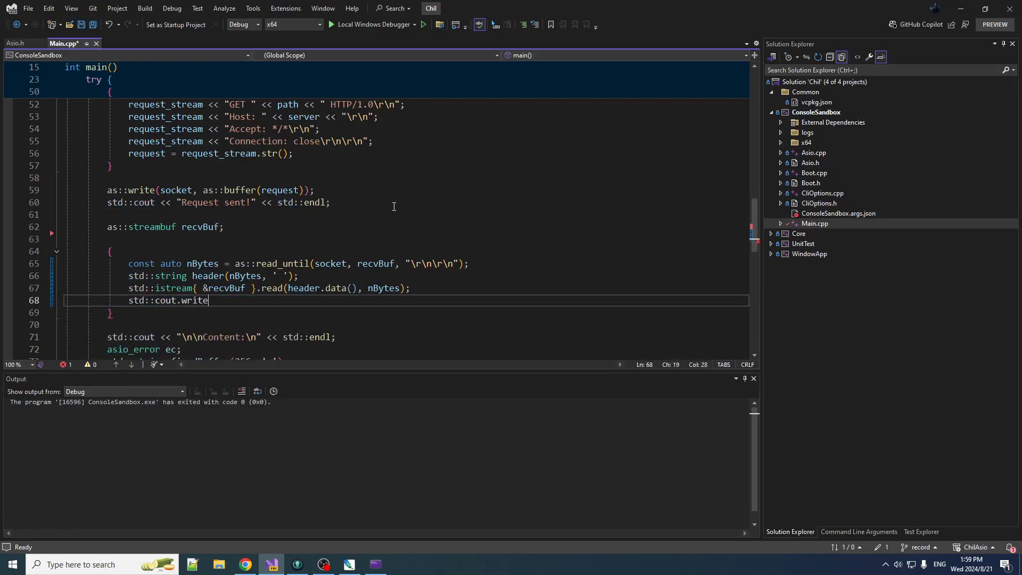
{"action": "type", "text": "(header.data(), header."}
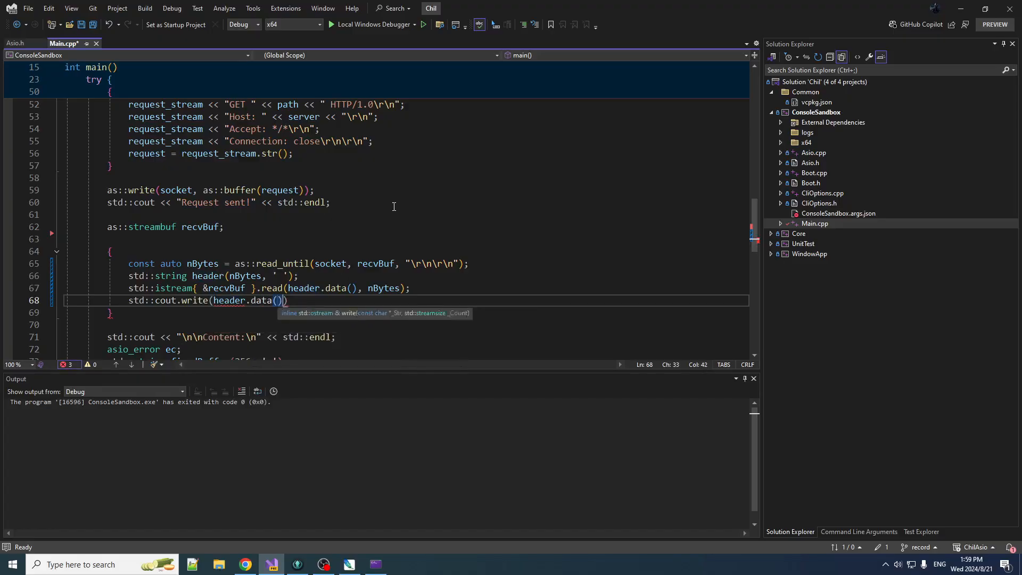
{"action": "type", "text": "size())"}
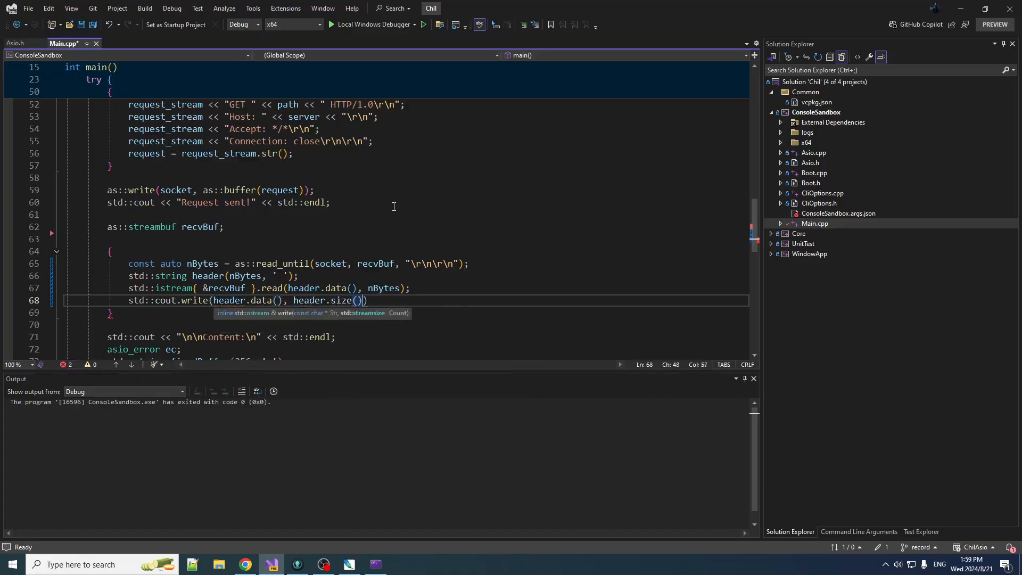
{"action": "type", "text": ";"}
- Run ConsoleSandbox and confirm the headers print followed by the Content section
{"action": "key", "text": "F5"}
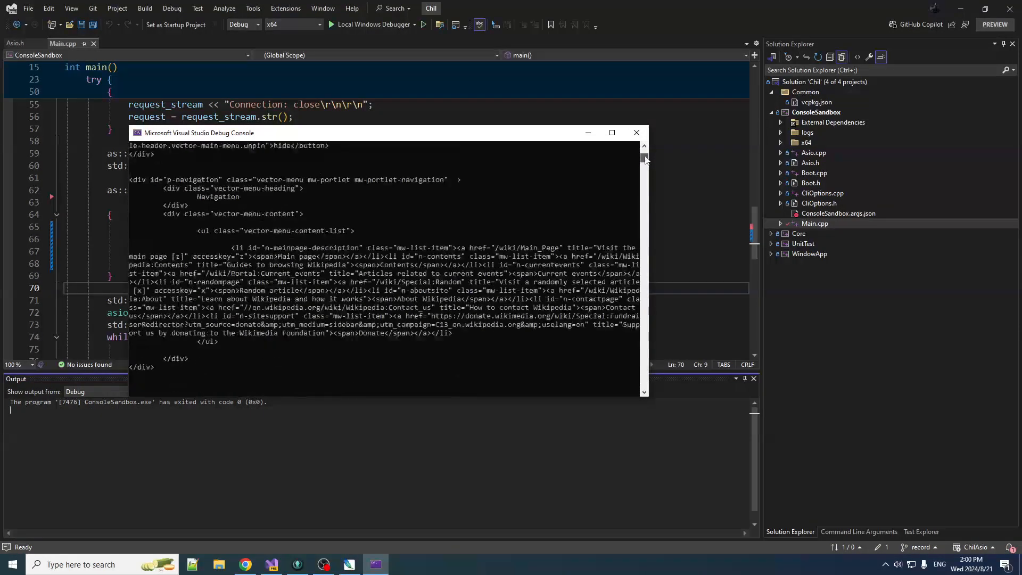
{"action": "scroll", "coordinate": [198, 280], "scroll_direction": "down", "scroll_amount": 3}
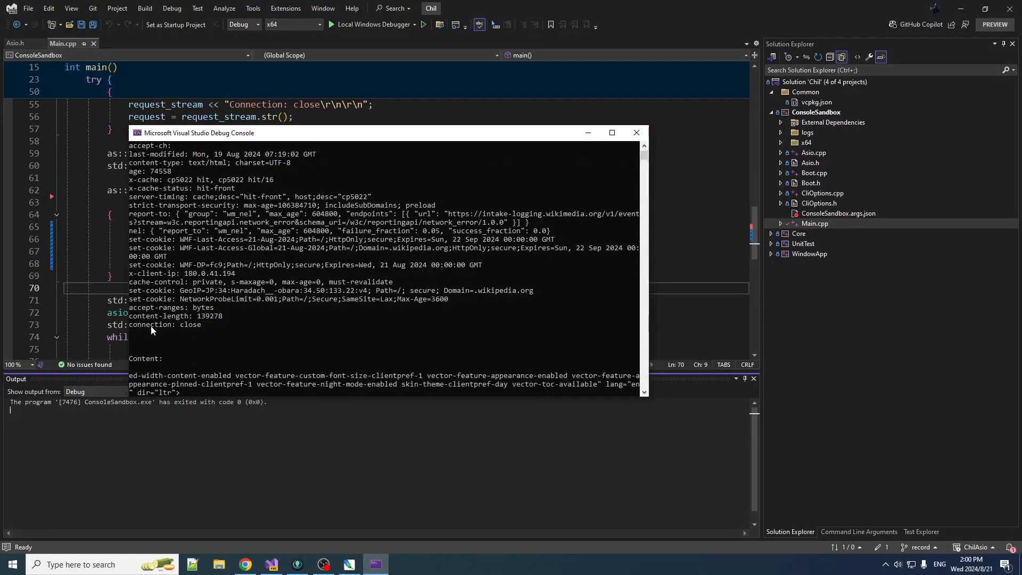
{"action": "scroll", "coordinate": [144, 364], "scroll_direction": "down", "scroll_amount": 2}
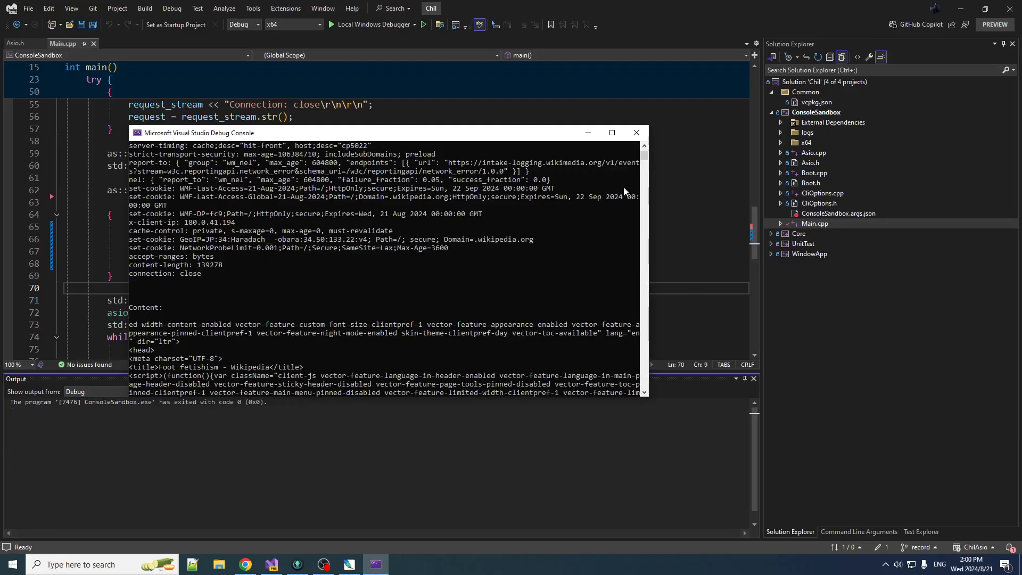
- Close the debug console and inspect the uses of recvBuf and cout in Main.cpp
{"action": "left_click", "coordinate": [644, 133]}
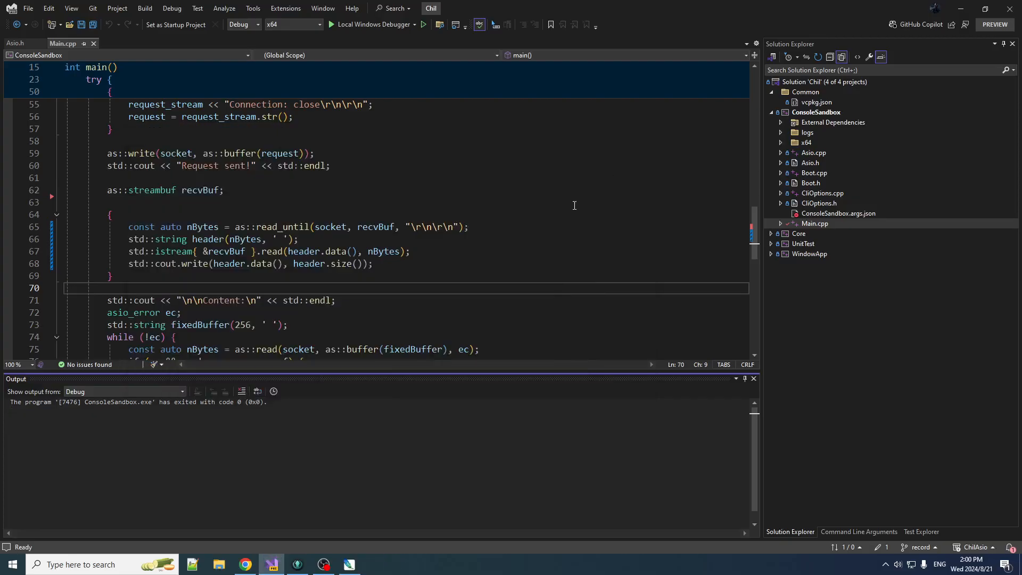
{"action": "left_click", "coordinate": [400, 276]}
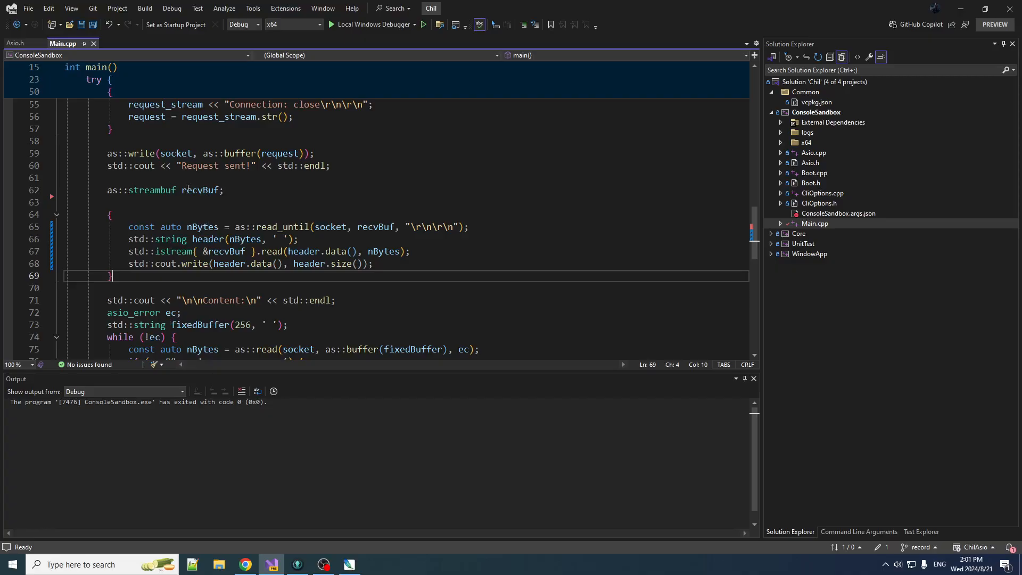
{"action": "double_click", "coordinate": [192, 189]}
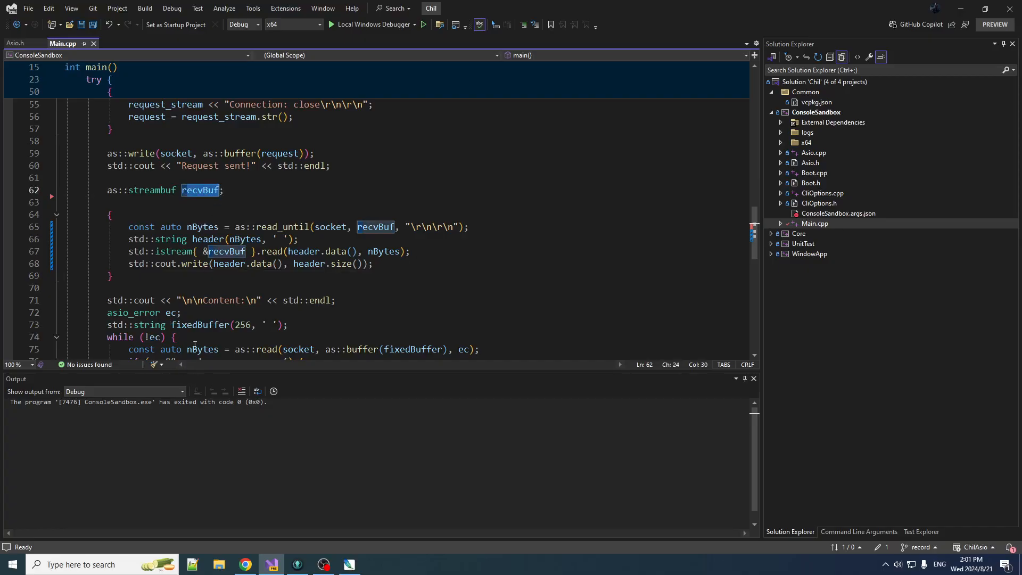
{"action": "scroll", "coordinate": [204, 268], "scroll_direction": "down", "scroll_amount": 3}
{"action": "scroll", "coordinate": [223, 229], "scroll_direction": "up", "scroll_amount": 3}
{"action": "double_click", "coordinate": [172, 263]}
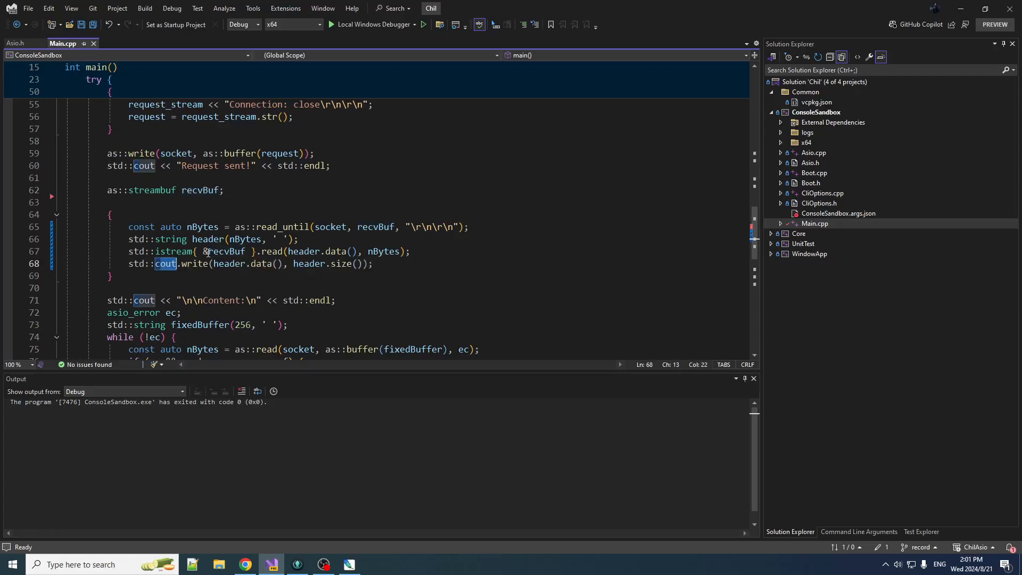
{"action": "double_click", "coordinate": [200, 190]}
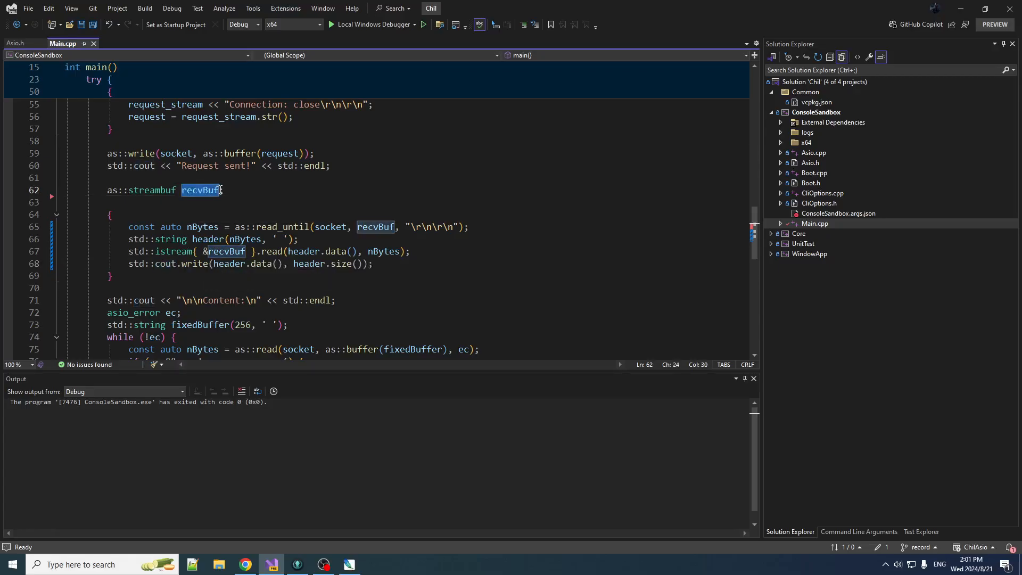
{"action": "scroll", "coordinate": [209, 191], "scroll_direction": "down", "scroll_amount": 2}
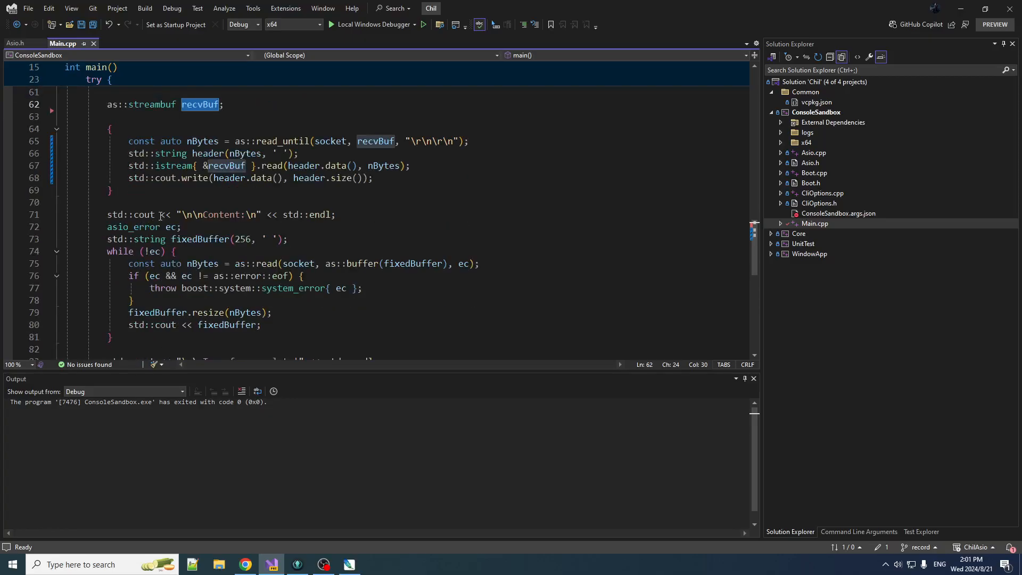
- Add blank lines after the header block and select the fixedBuffer declaration on line 75
{"action": "left_click", "coordinate": [120, 239]}
{"action": "scroll", "coordinate": [288, 240], "scroll_direction": "up", "scroll_amount": 2}
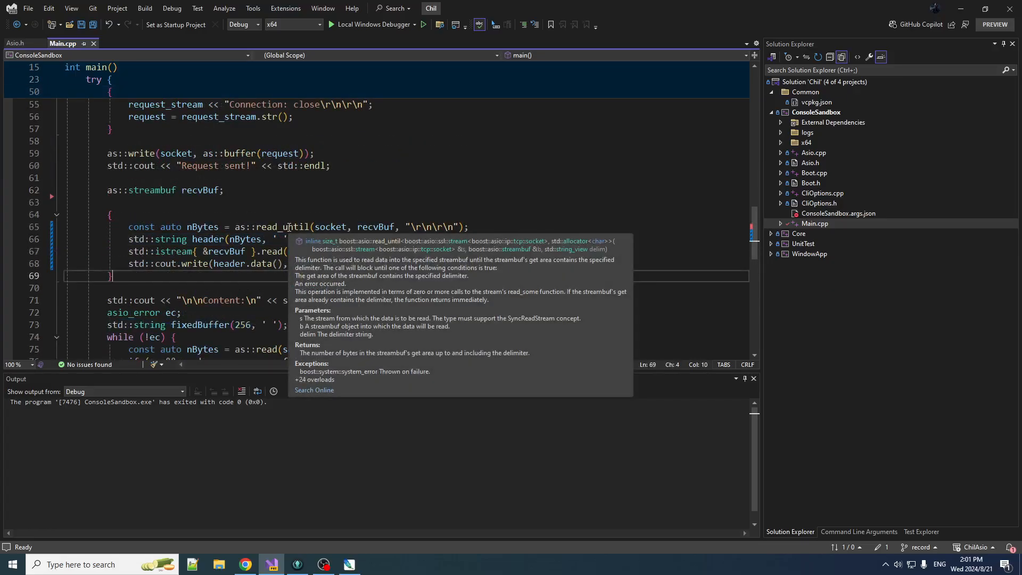
{"action": "key", "text": "Return"}
{"action": "scroll", "coordinate": [214, 186], "scroll_direction": "down", "scroll_amount": 2}
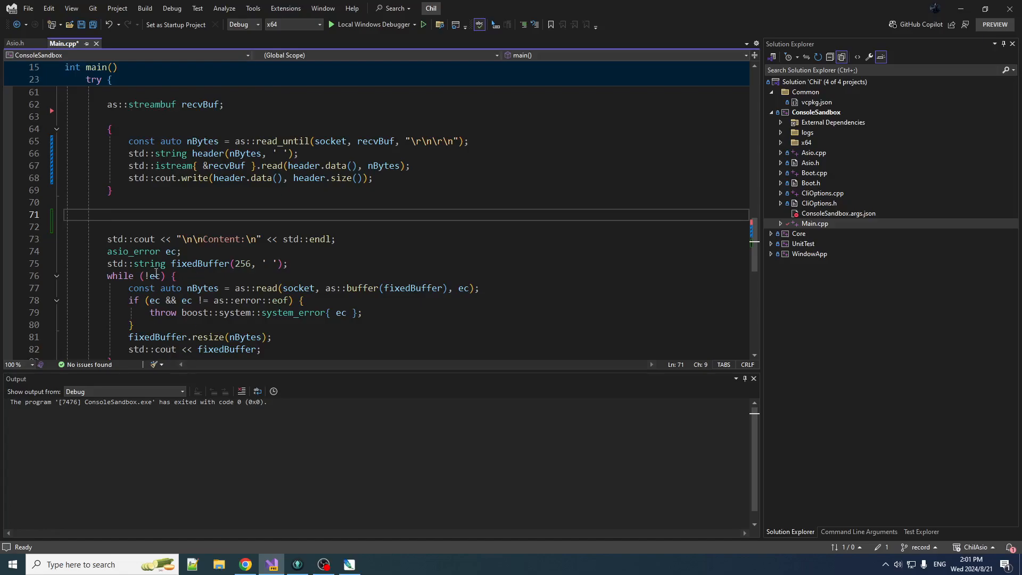
{"action": "left_click_drag", "start_coordinate": [160, 265], "coordinate": [286, 263]}
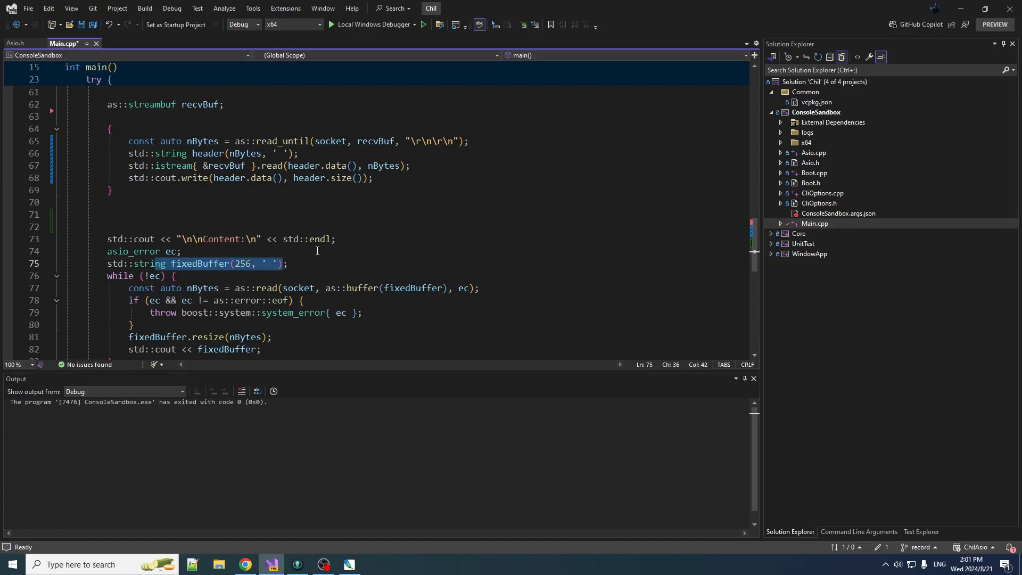
- Tidy the blank lines and open a new line after the Content output line 71
{"action": "left_click", "coordinate": [170, 215]}
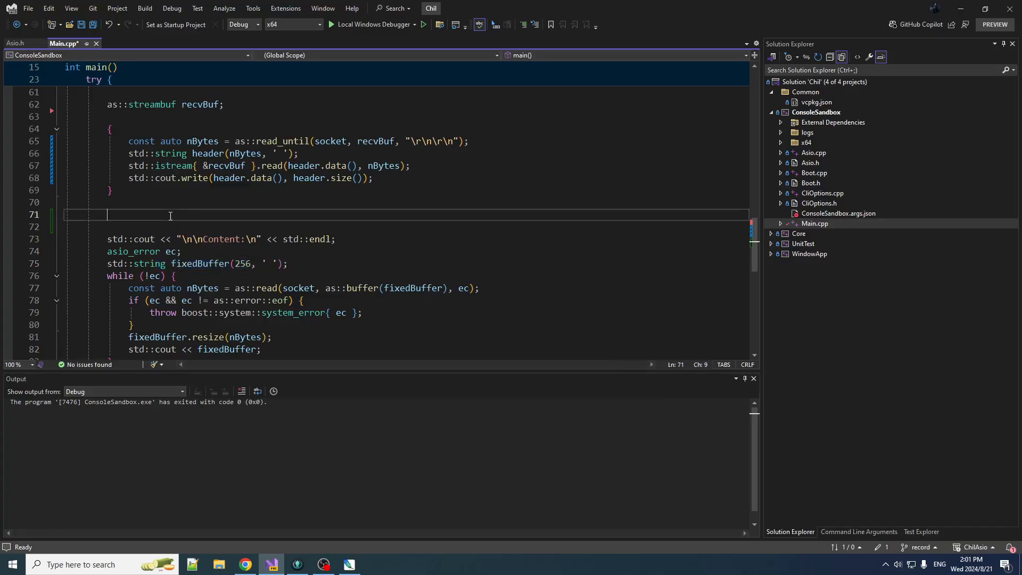
{"action": "key", "text": "ctrl+shift+l"}
{"action": "key", "text": "ctrl+shift+l"}
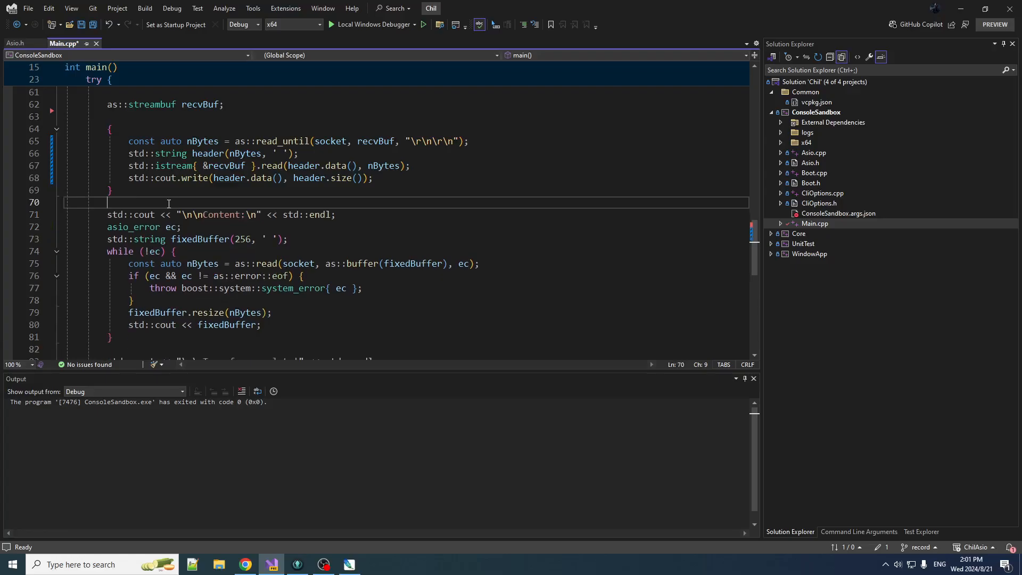
{"action": "key", "text": "End"}
{"action": "key", "text": "Return"}
{"action": "key", "text": "Return"}
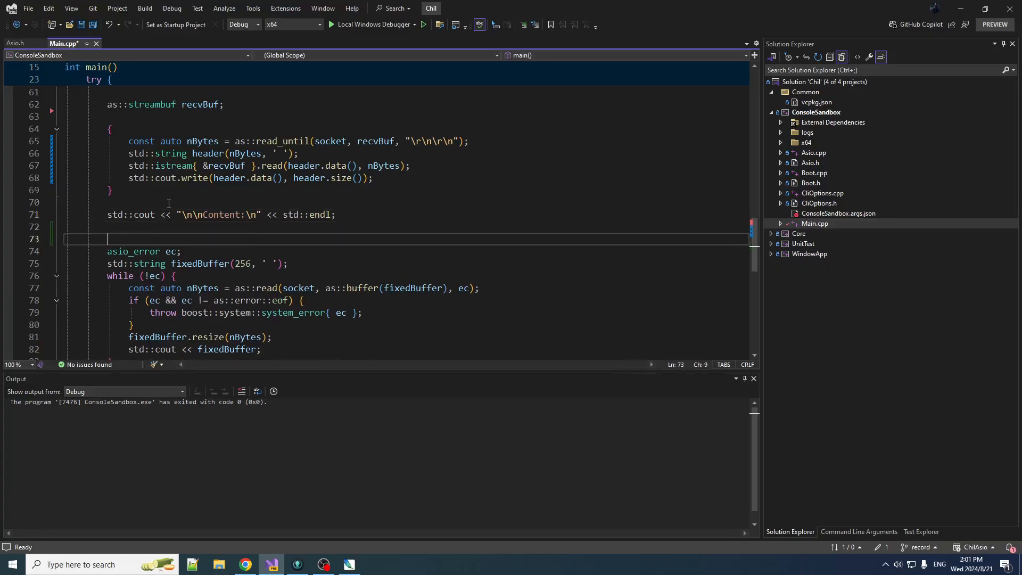
{"action": "key", "text": "Up"}
{"action": "type", "text": "std::cout <<"}
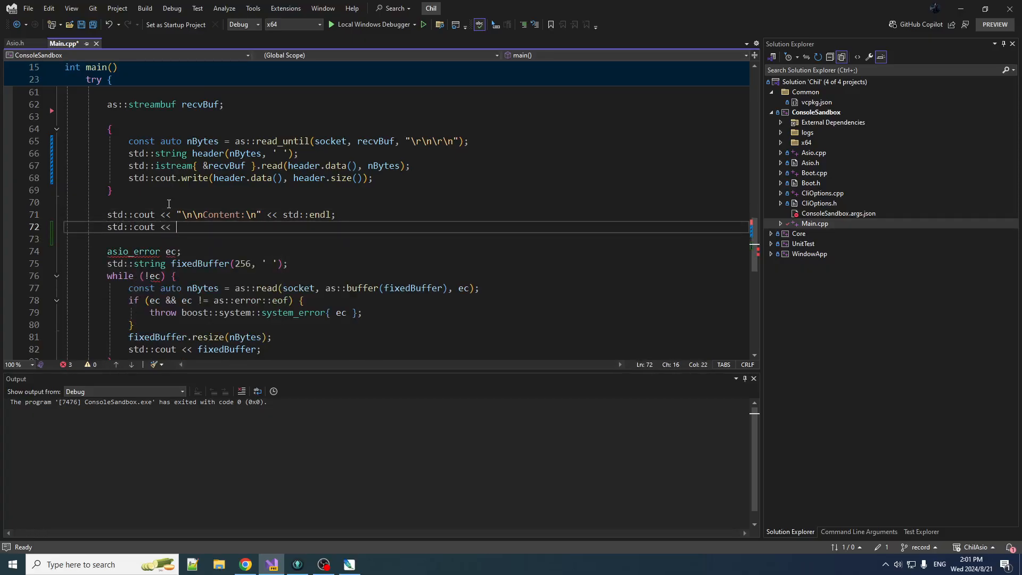
{"action": "type", "text": " &c"}
- Add std::cout << &recvBuf; to print the remaining buffer, then build and run
{"action": "key", "text": "BackSpace"}
{"action": "type", "text": "re"}
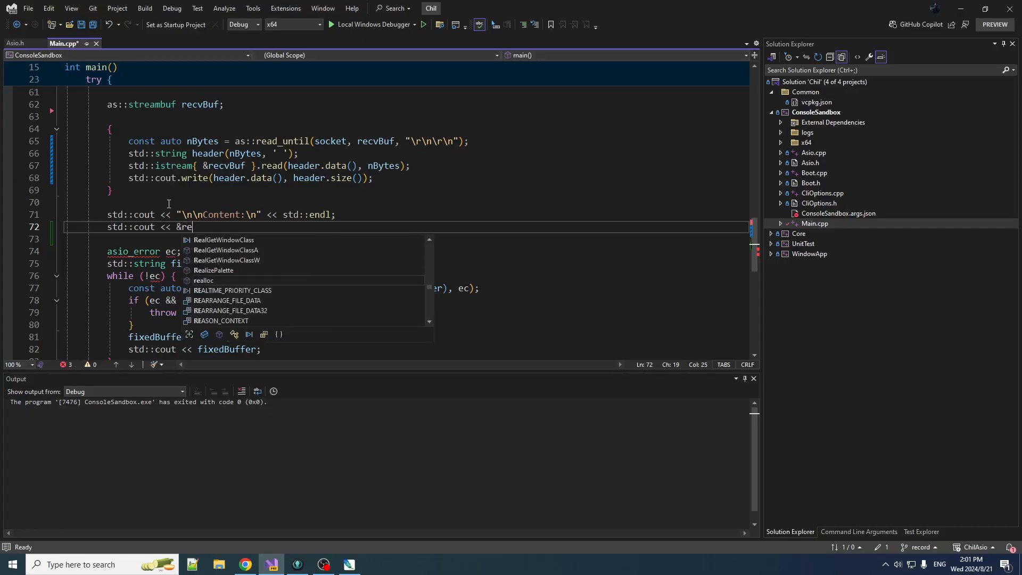
{"action": "type", "text": "v"}
{"action": "key", "text": "BackSpace"}
{"action": "type", "text": "cvB"}
{"action": "key", "text": "Tab"}
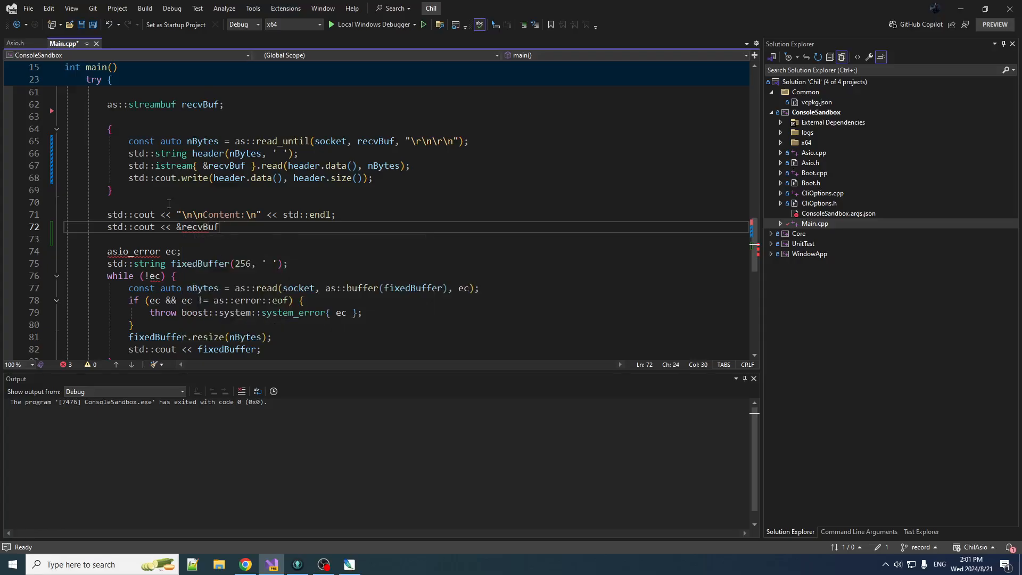
{"action": "type", "text": ";"}
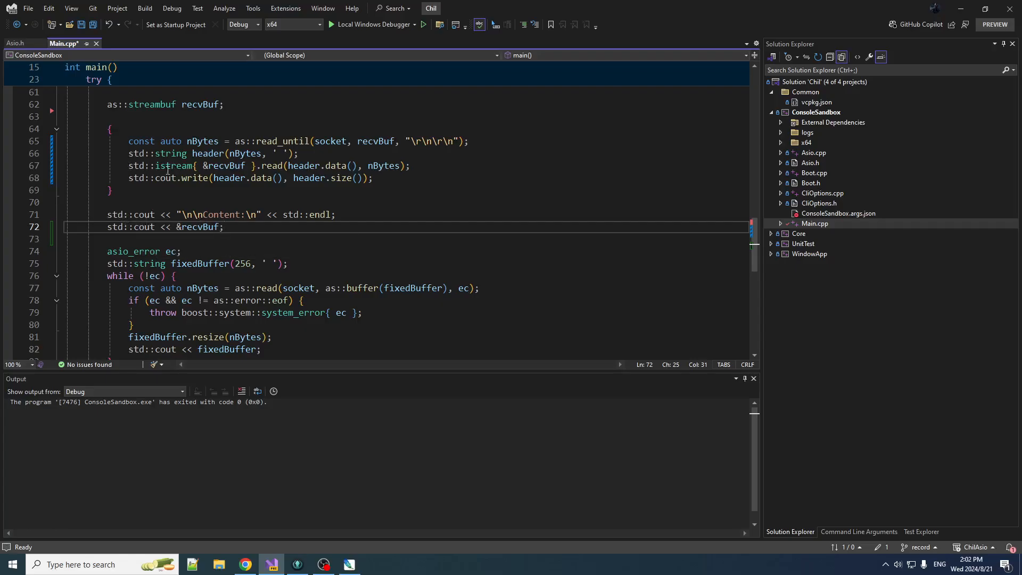
{"action": "key", "text": "F5"}
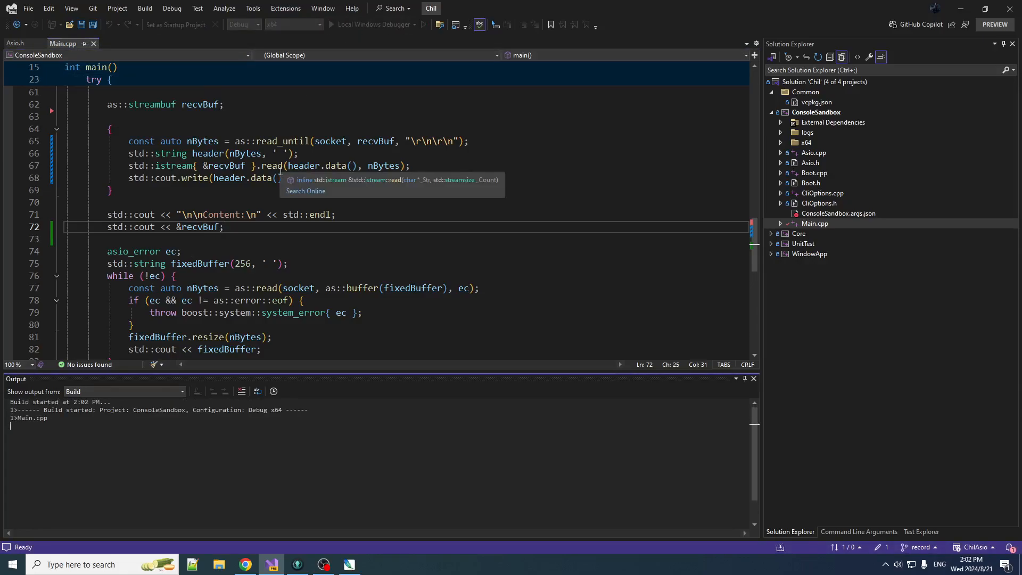
- Scroll through the printed Wikipedia headers and HTML content, then close the console window
{"action": "left_click_drag", "start_coordinate": [616, 351], "coordinate": [616, 120]}
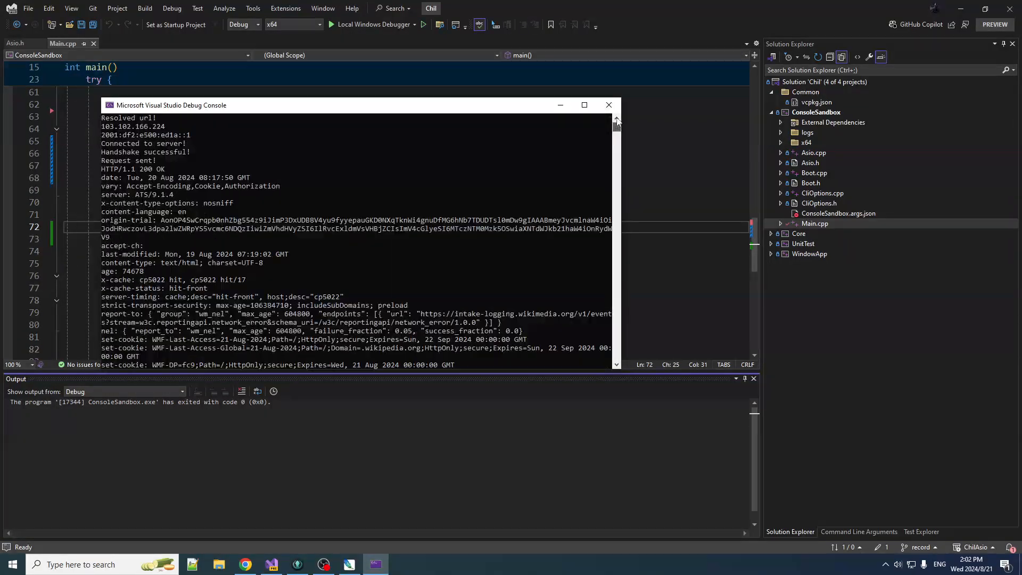
{"action": "scroll", "coordinate": [168, 301], "scroll_direction": "down", "scroll_amount": 3}
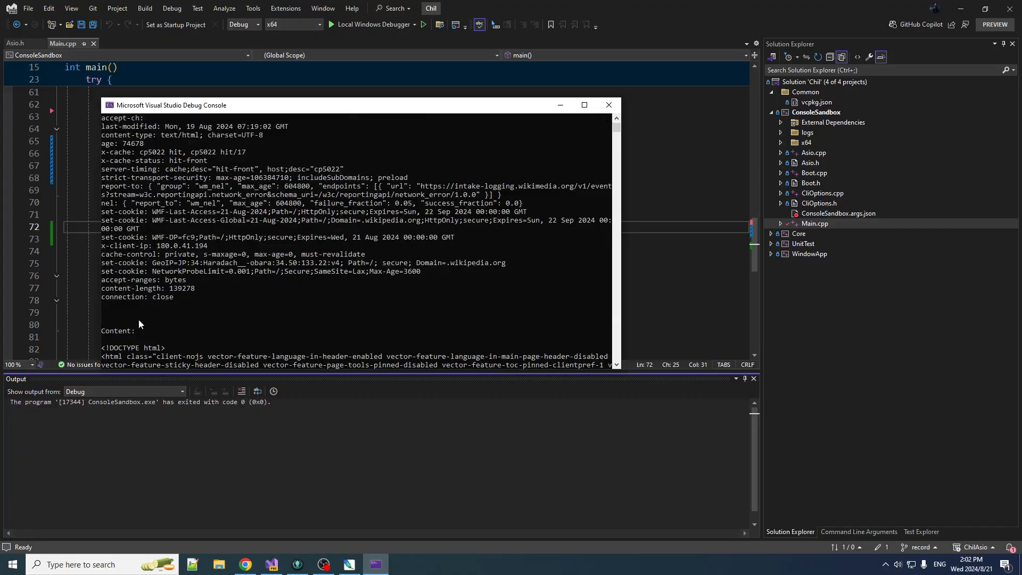
{"action": "scroll", "coordinate": [138, 323], "scroll_direction": "down", "scroll_amount": 1}
{"action": "scroll", "coordinate": [127, 341], "scroll_direction": "down", "scroll_amount": 2}
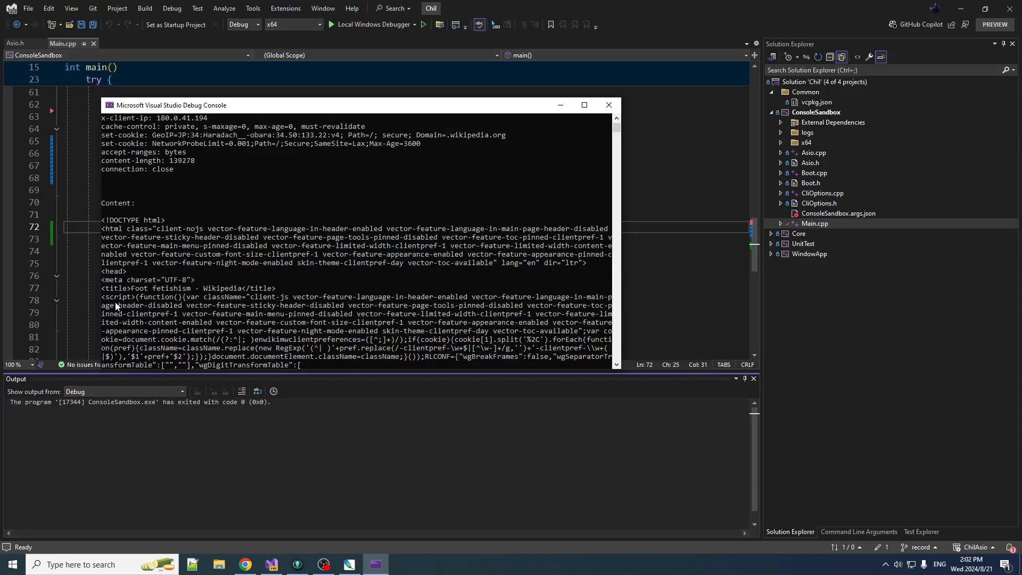
{"action": "scroll", "coordinate": [139, 342], "scroll_direction": "down", "scroll_amount": 1}
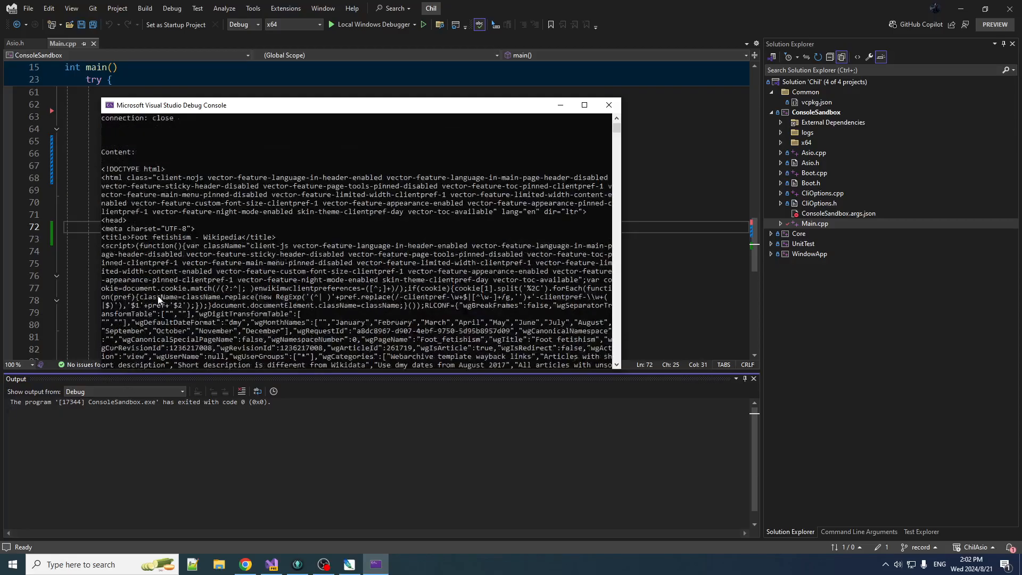
{"action": "scroll", "coordinate": [140, 336], "scroll_direction": "up", "scroll_amount": 1}
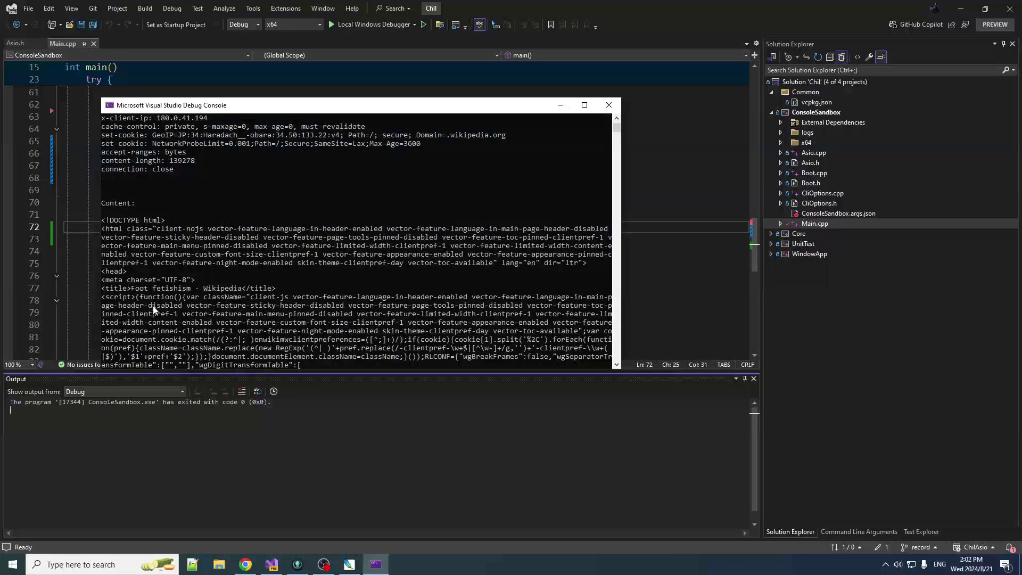
{"action": "left_click", "coordinate": [608, 105]}
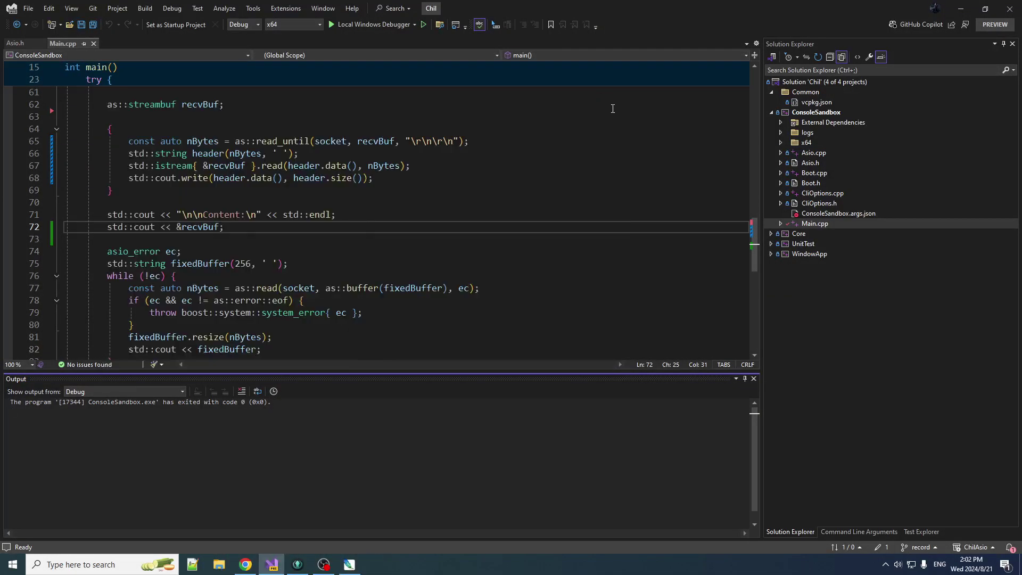
- Close the Output pane and look at the read_until call on line 65
{"action": "left_click", "coordinate": [753, 379]}
{"action": "key", "text": "alt+Tab"}
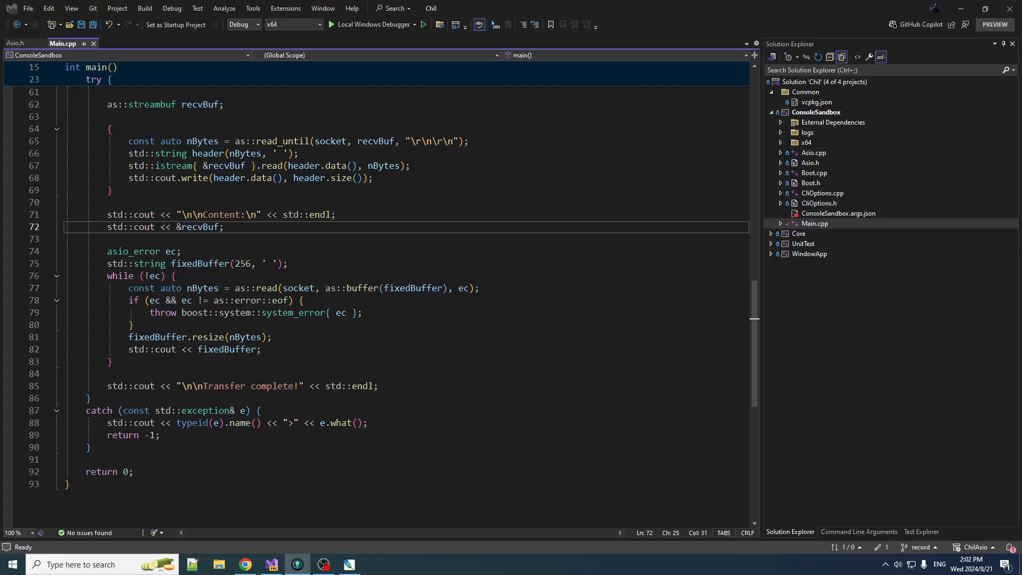
{"action": "scroll", "coordinate": [281, 227], "scroll_direction": "up", "scroll_amount": 2}
{"action": "scroll", "coordinate": [282, 226], "scroll_direction": "up", "scroll_amount": 1}
{"action": "double_click", "coordinate": [282, 227]}
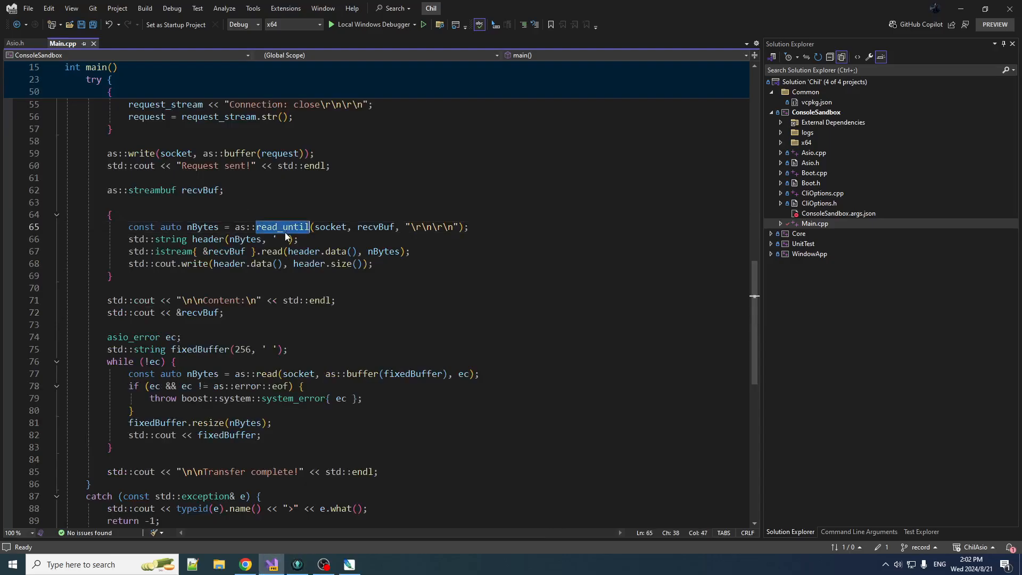
{"action": "key", "text": "alt+Tab"}
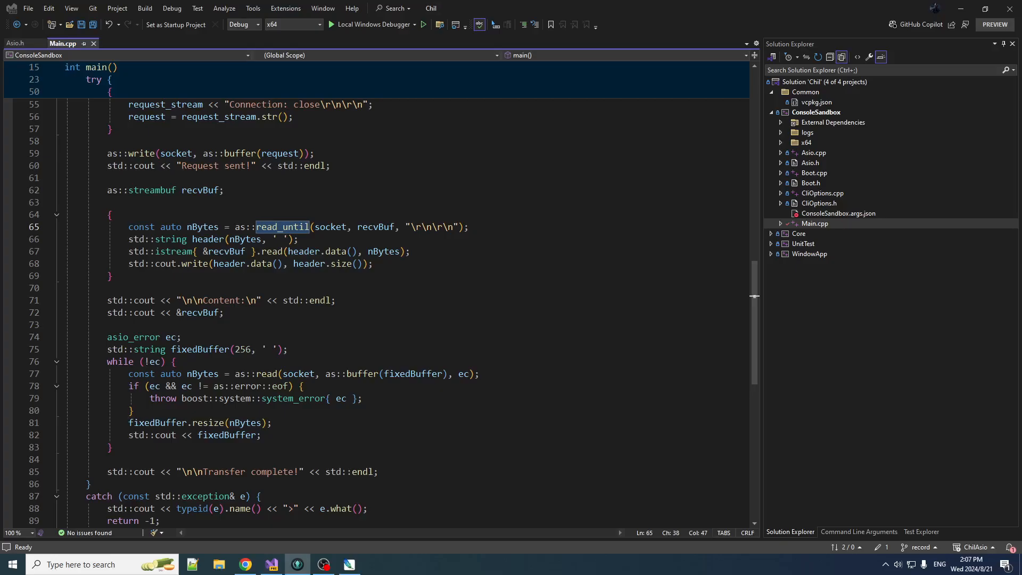
- Review the header(nBytes, ' ') constructor on line 66, ending at the line's end
{"action": "double_click", "coordinate": [208, 239]}
{"action": "double_click", "coordinate": [244, 239]}
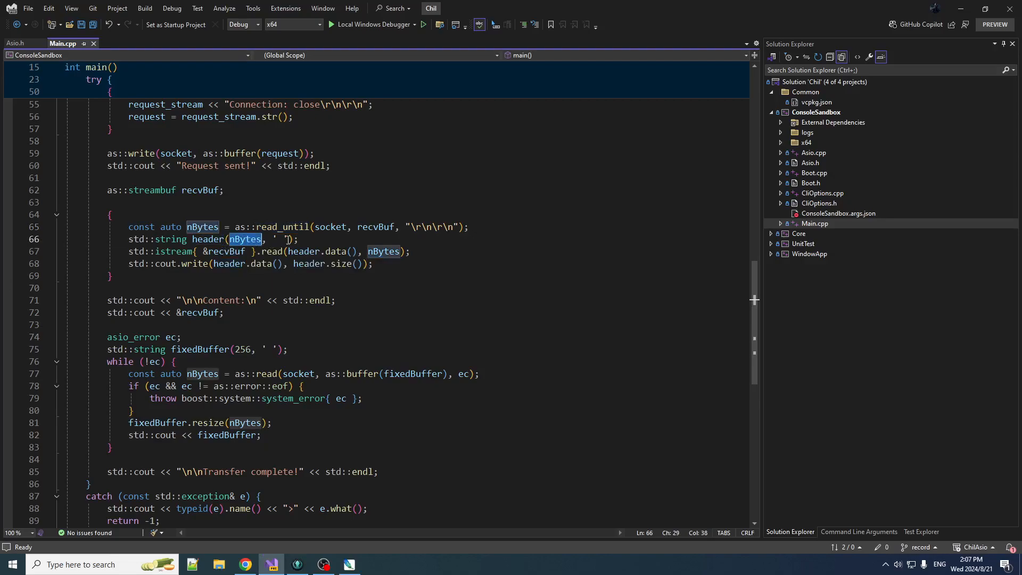
{"action": "left_click", "coordinate": [285, 239]}
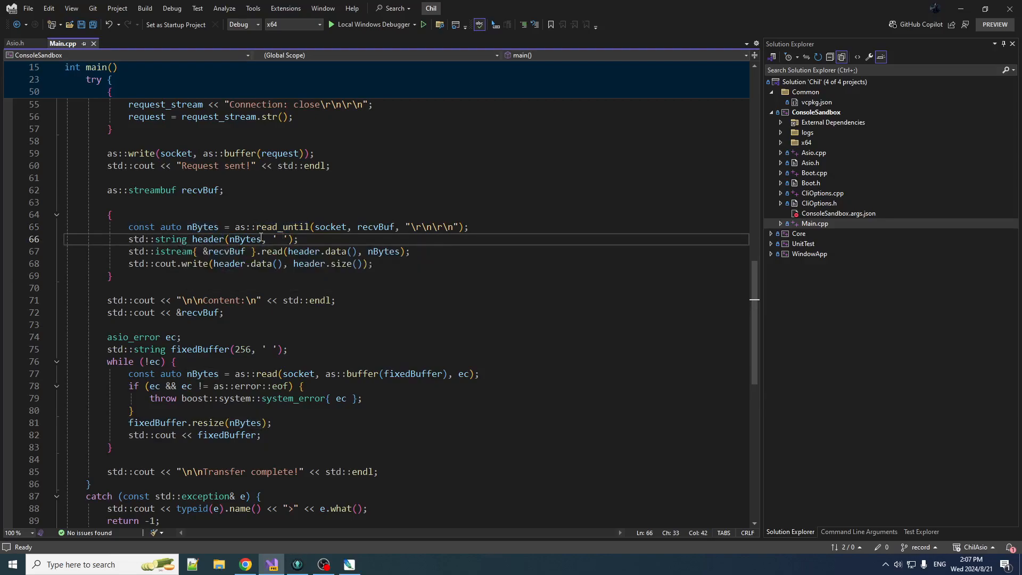
{"action": "double_click", "coordinate": [278, 239]}
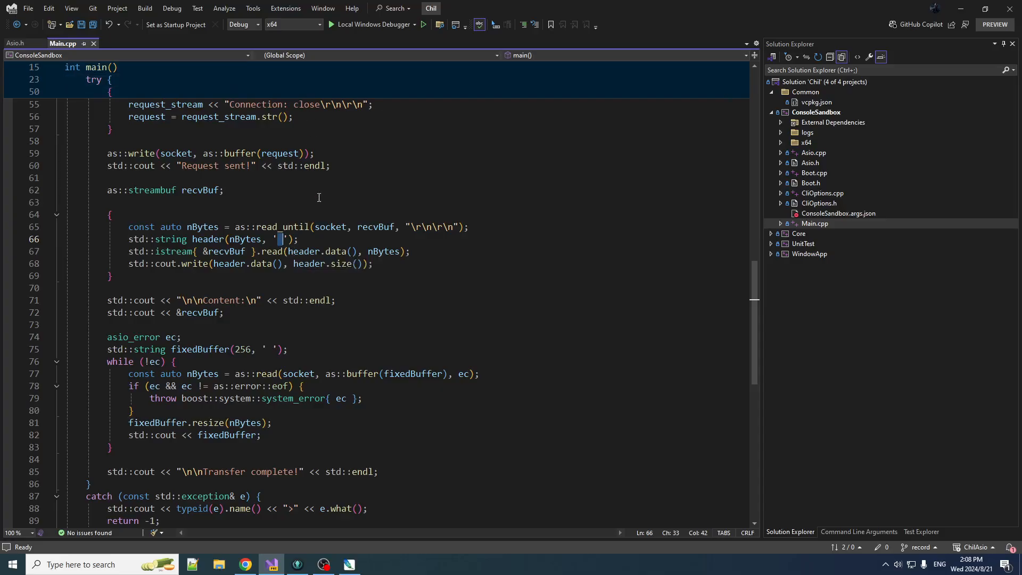
{"action": "key", "text": "End"}
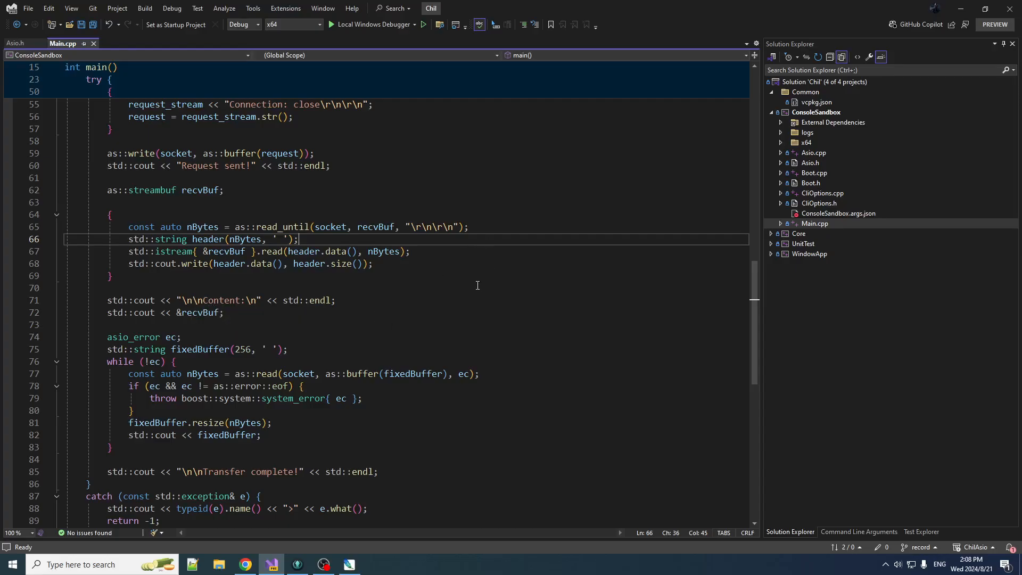
- Make header default-constructed and start a header.resize_and_overwrite(nBytes, call below it
{"action": "key", "text": "ctrl+z"}
{"action": "key", "text": "Return"}
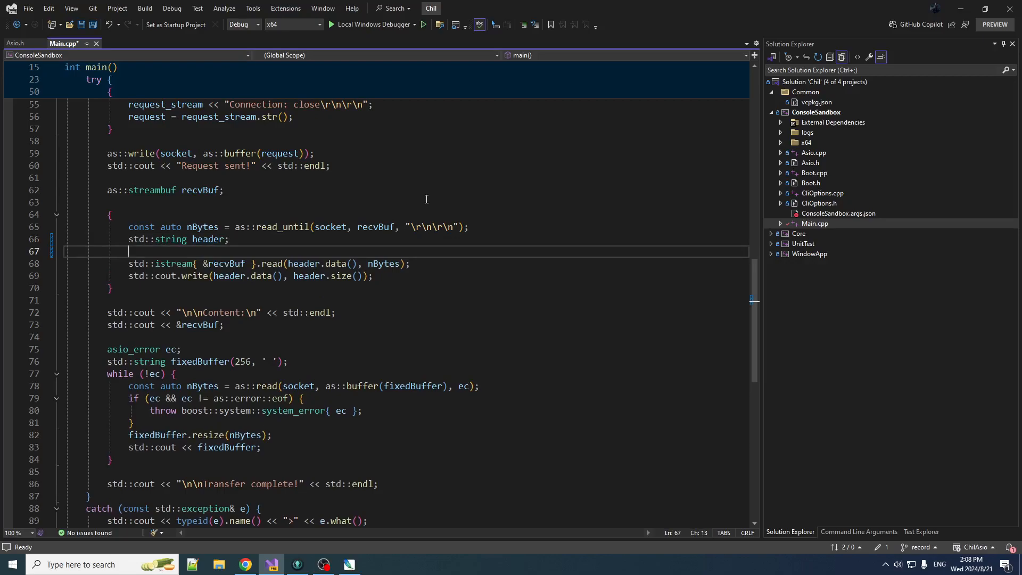
{"action": "type", "text": "header.res"}
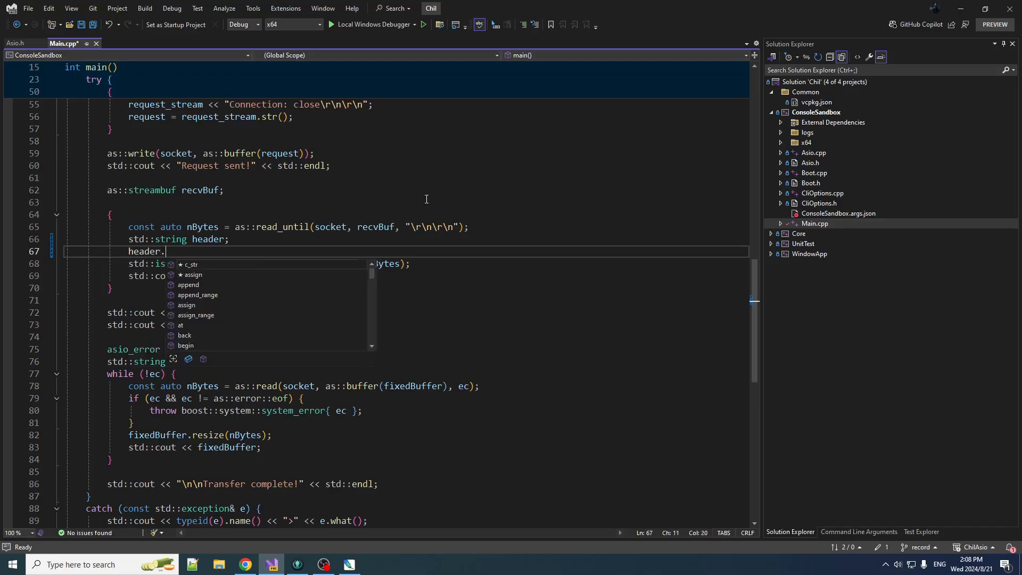
{"action": "key", "text": "Down"}
{"action": "key", "text": "Down"}
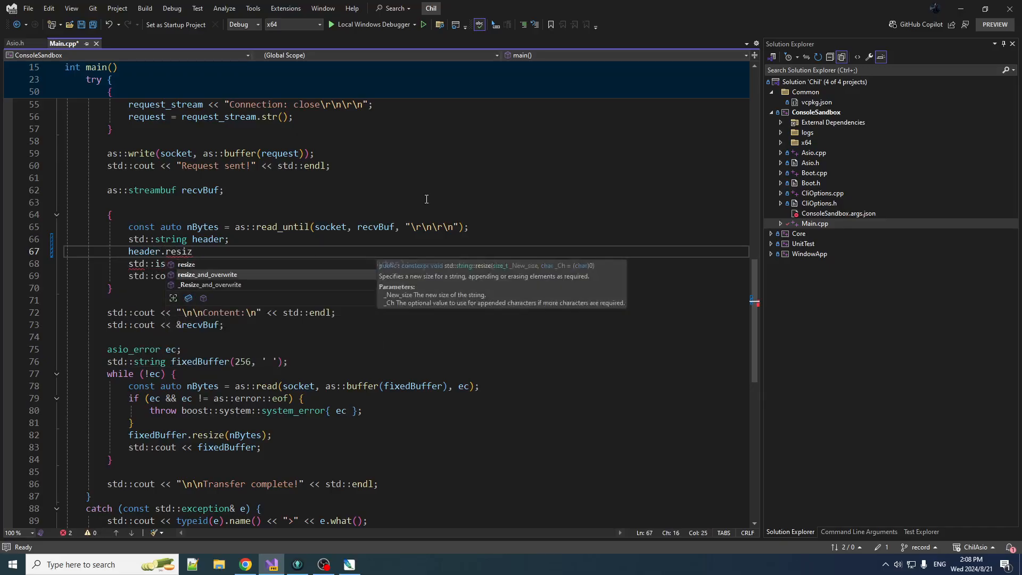
{"action": "key", "text": "Tab"}
{"action": "type", "text": "("}
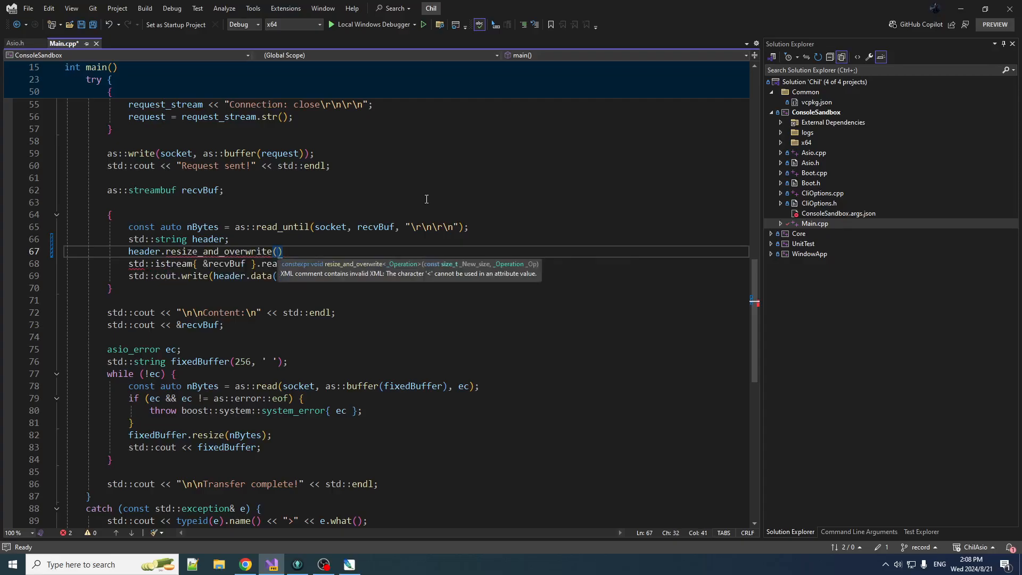
- Spread the call's parentheses across lines and select the read_until call on line 65
{"action": "key", "text": "Return"}
{"action": "key", "text": "Return"}
{"action": "type", "text": ");"}
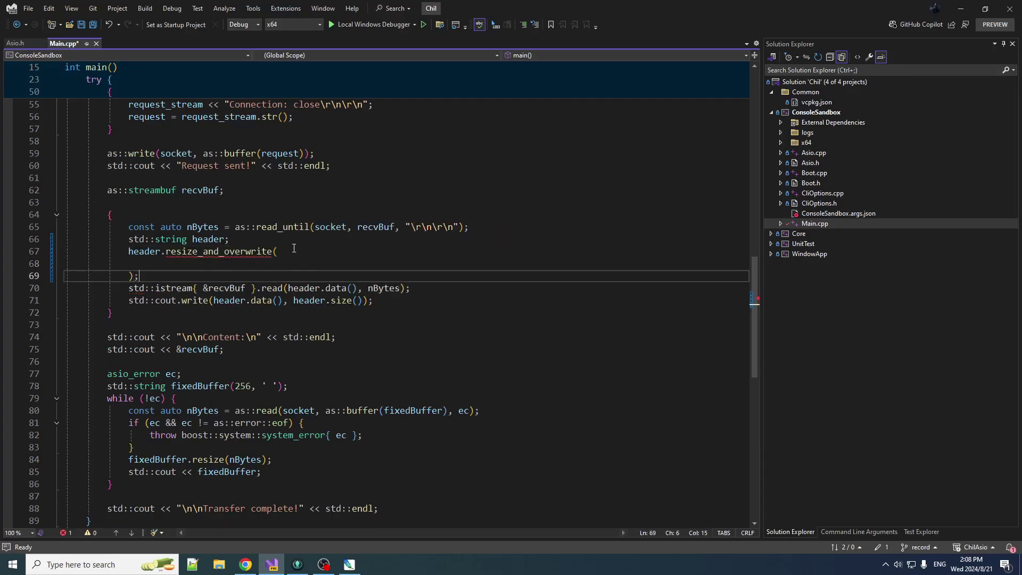
{"action": "left_click", "coordinate": [294, 248]}
{"action": "mouse_move", "coordinate": [284, 228]}
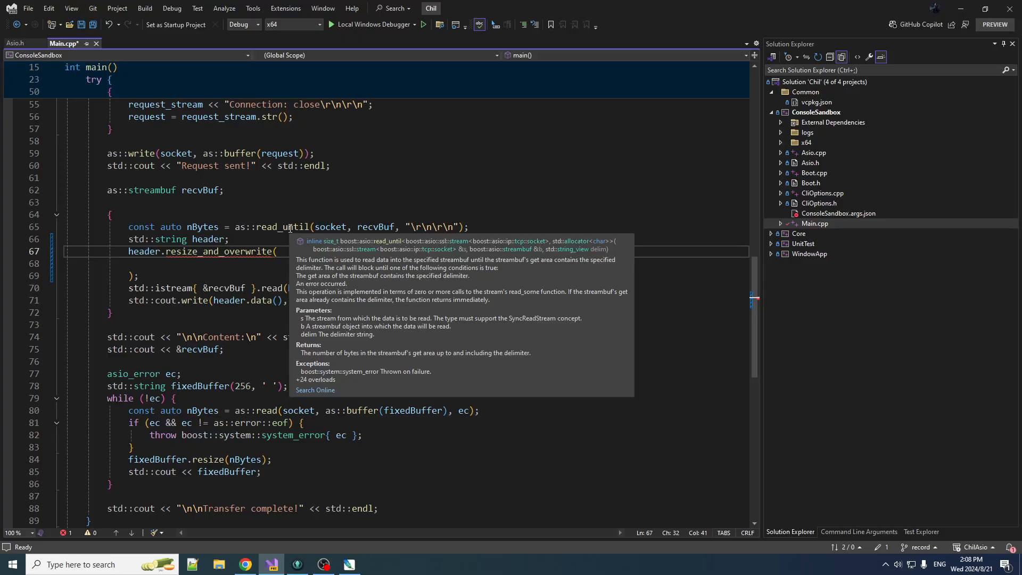
{"action": "type", "text": "nBytes,"}
{"action": "left_click_drag", "start_coordinate": [235, 227], "coordinate": [466, 227]}
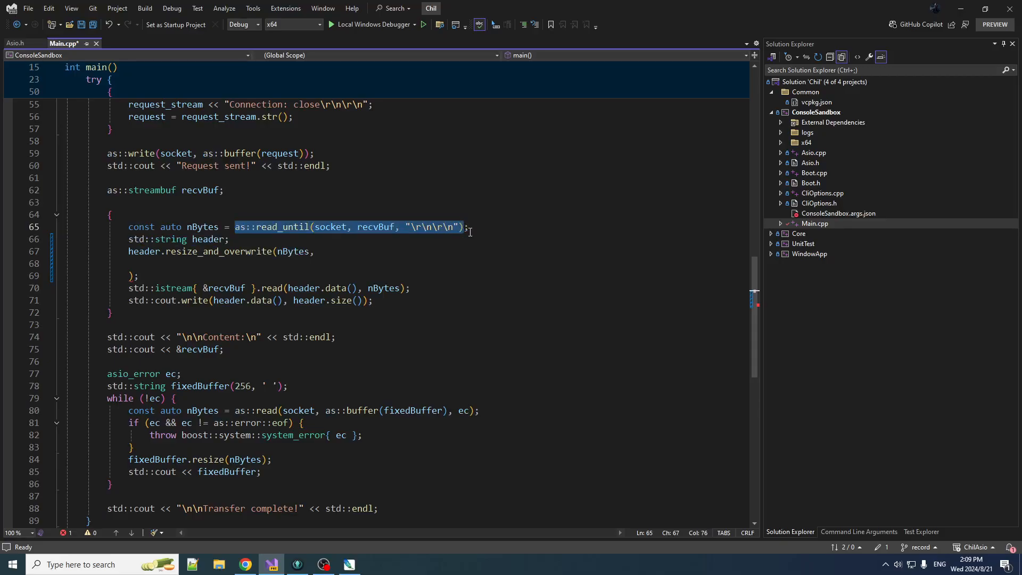
- Use the read_until call as resize_and_overwrite's size argument and delete the separate nBytes line
{"action": "double_click", "coordinate": [294, 252]}
{"action": "type", "text": "as::read_until(socket, recvBuf, \"\\r\\n\\r\\n\")"}
{"action": "left_click", "coordinate": [277, 252]}
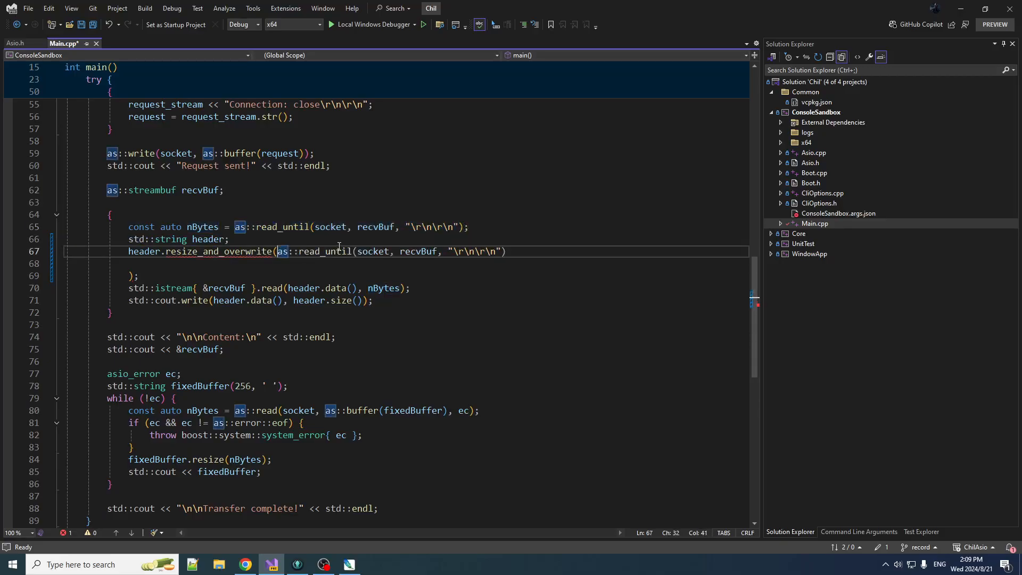
{"action": "key", "text": "Return"}
{"action": "left_click", "coordinate": [223, 251]}
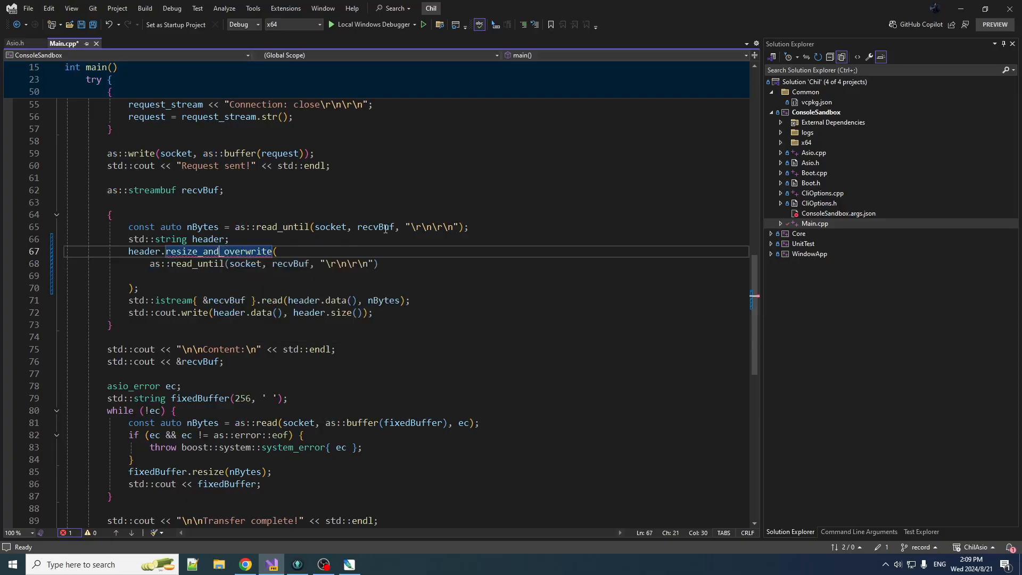
{"action": "left_click_drag", "start_coordinate": [479, 227], "coordinate": [479, 217]}
{"action": "key", "text": "Delete"}
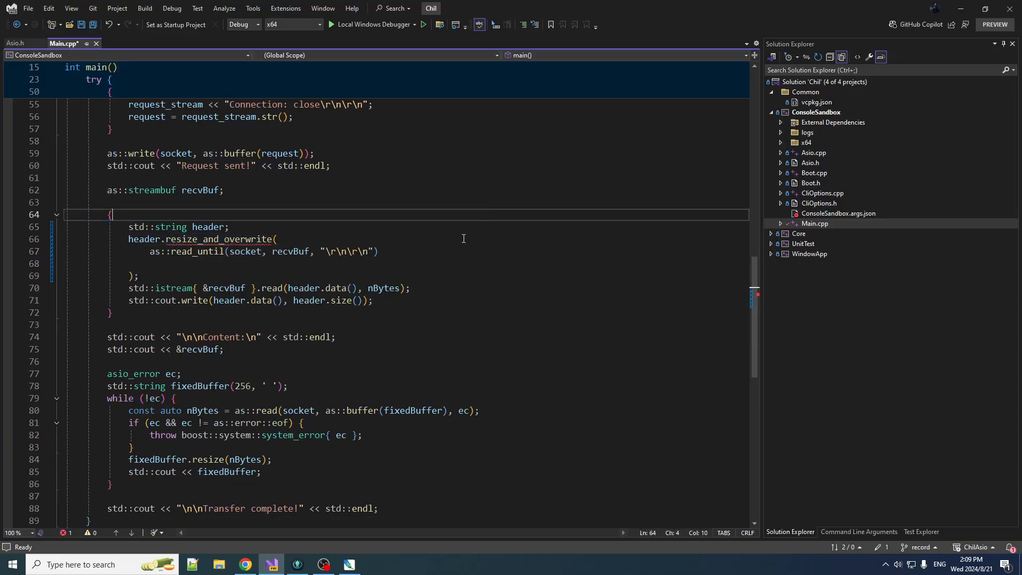
- Begin a [&](char* p, size_t nBytes) lambda as the second argument
{"action": "left_click", "coordinate": [417, 253]}
{"action": "type", "text": ","}
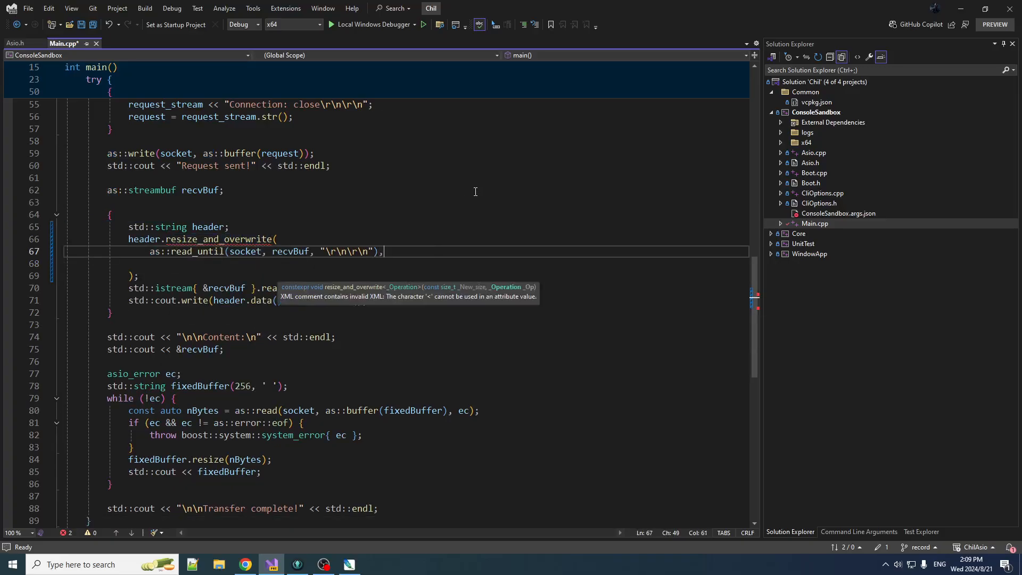
{"action": "key", "text": "Return"}
{"action": "key", "text": "Delete"}
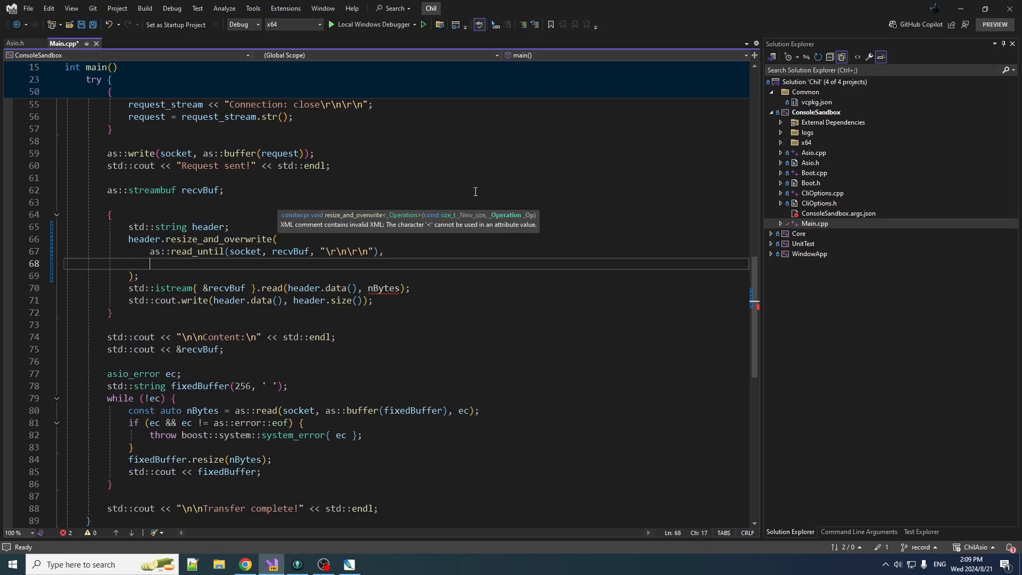
{"action": "type", "text": "[](char*"}
{"action": "type", "text": " p"}
{"action": "type", "text": ", "}
{"action": "type", "text": "auto"}
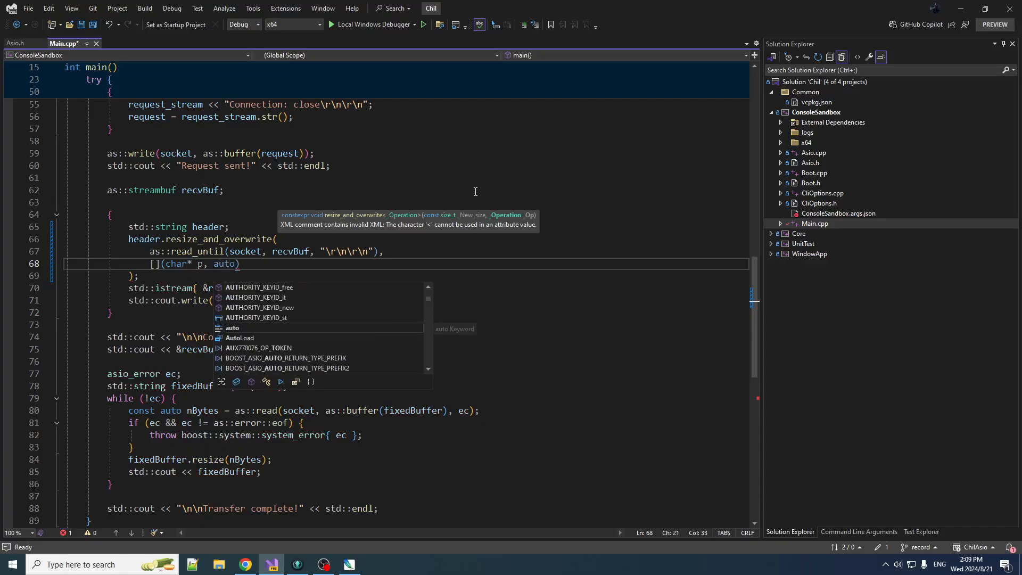
{"action": "key", "text": "BackSpace"}
{"action": "key", "text": "BackSpace"}
{"action": "key", "text": "BackSpace"}
{"action": "type", "text": "si"}
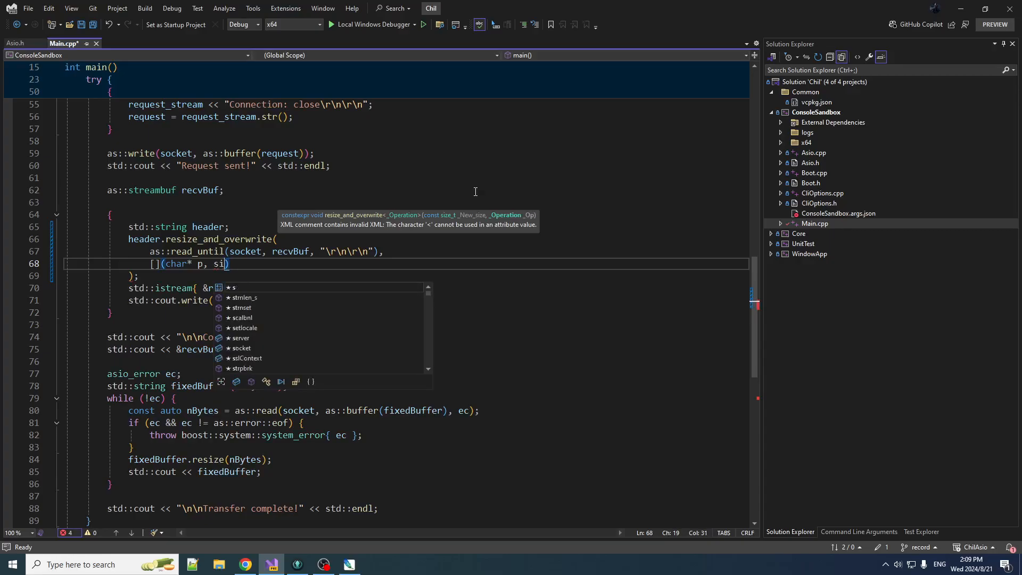
{"action": "type", "text": "ze_t nBytes)"}
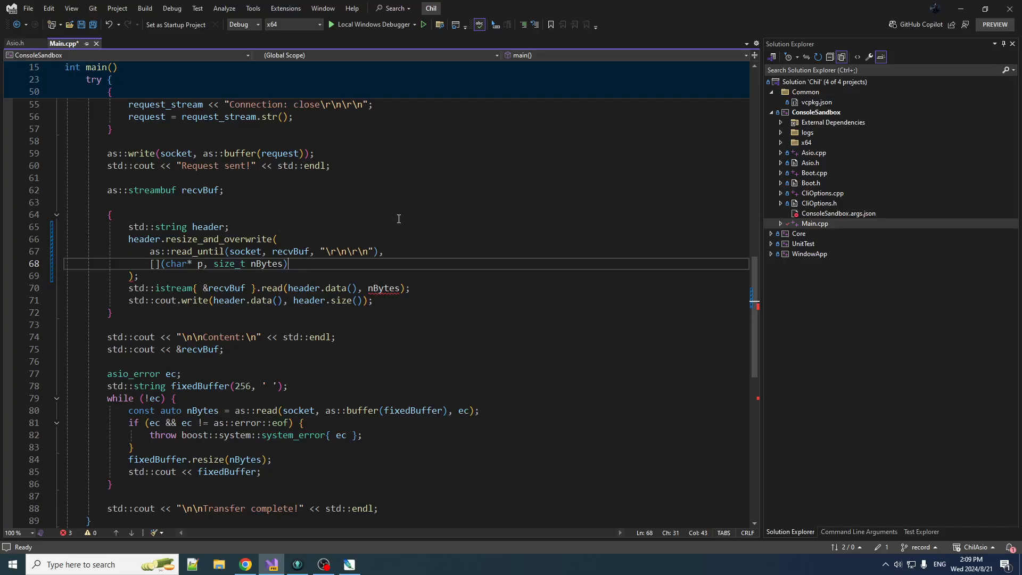
{"action": "type", "text": " { std::istream{"}
{"action": "key", "text": "Home"}
{"action": "key", "text": "Right"}
{"action": "type", "text": "&"}
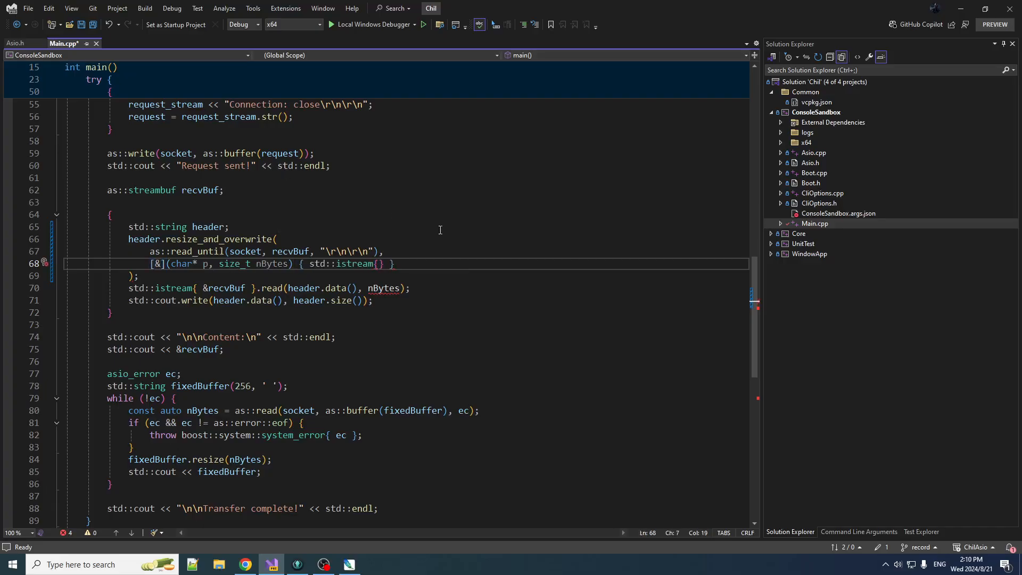
- Have the lambda read nBytes from recvBuf into p and return nBytes, then select the old read line
{"action": "left_click", "coordinate": [381, 264]}
{"action": "type", "text": "&recvBu"}
{"action": "type", "text": "f"}
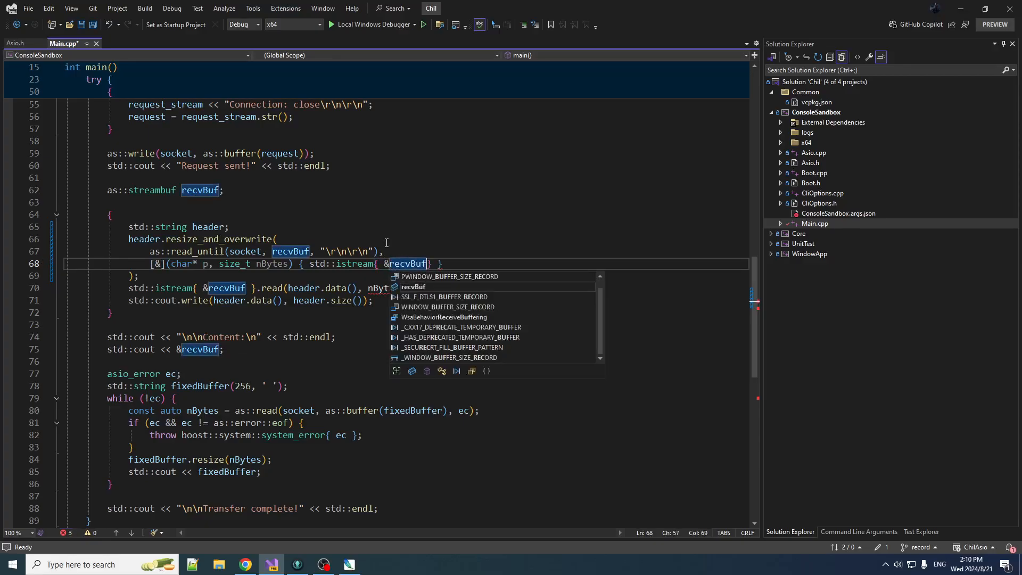
{"action": "key", "text": "Right"}
{"action": "type", "text": ".read"}
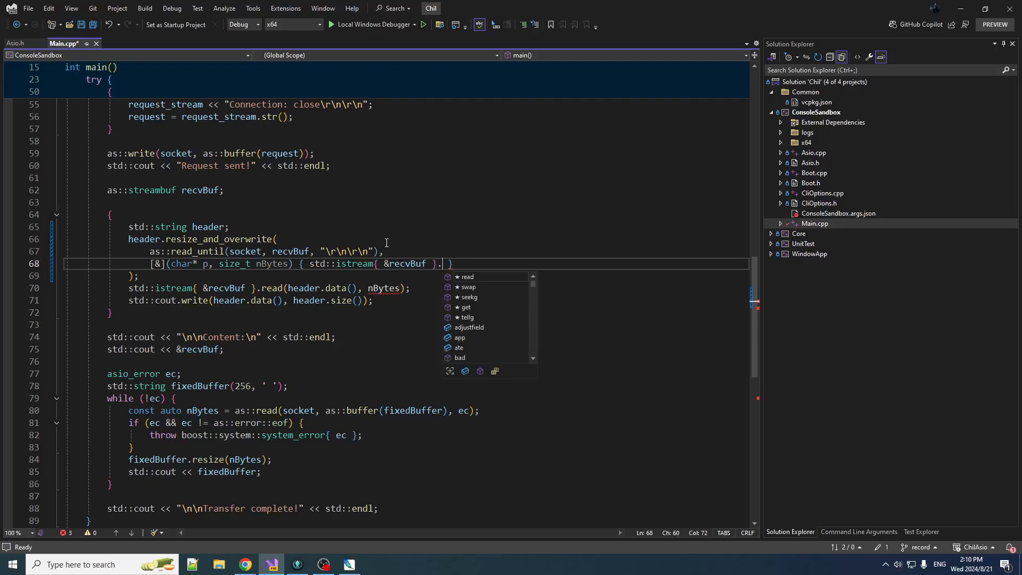
{"action": "type", "text": "("}
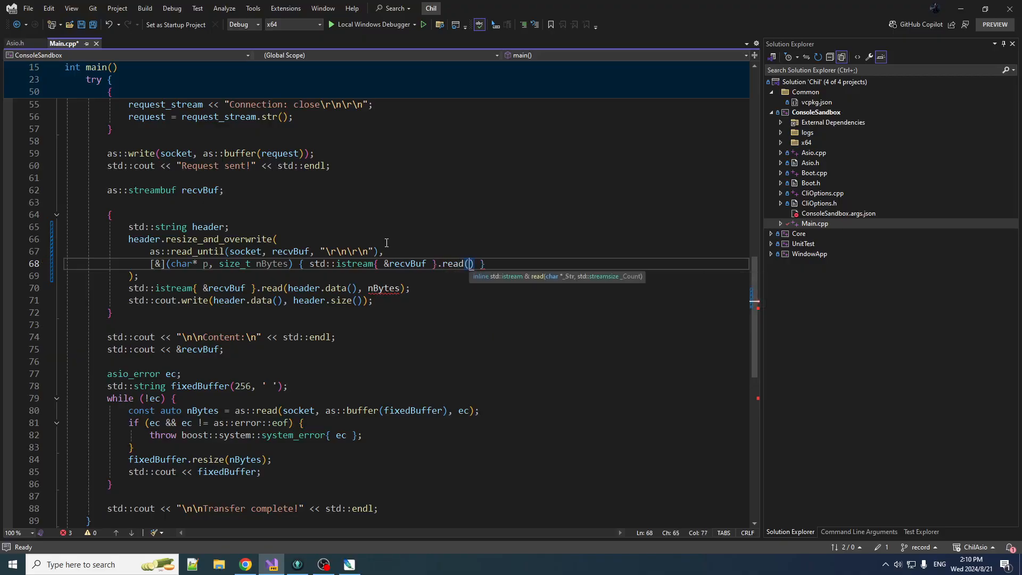
{"action": "type", "text": "p, "}
{"action": "type", "text": "nBytes"}
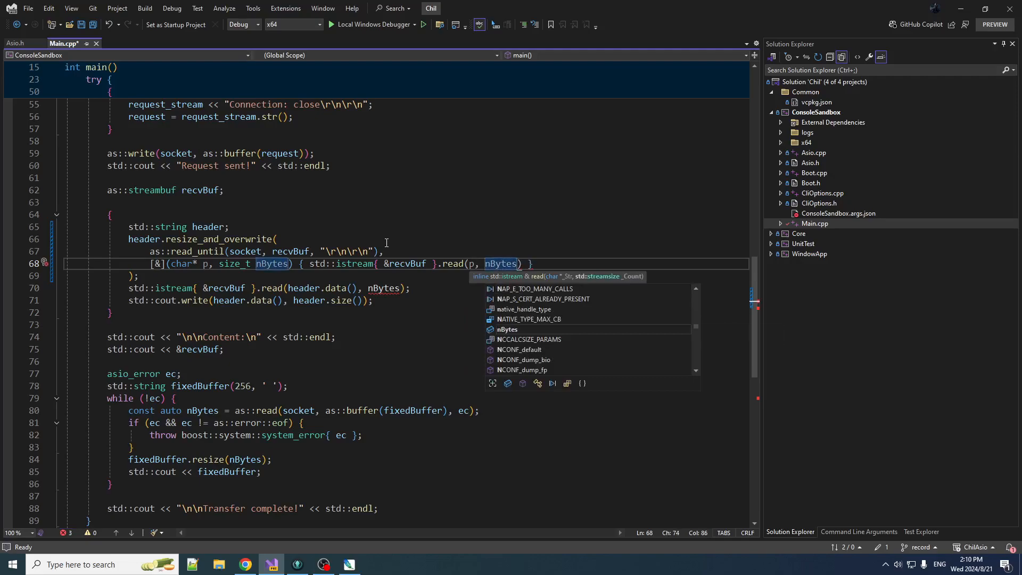
{"action": "type", "text": "); retu"}
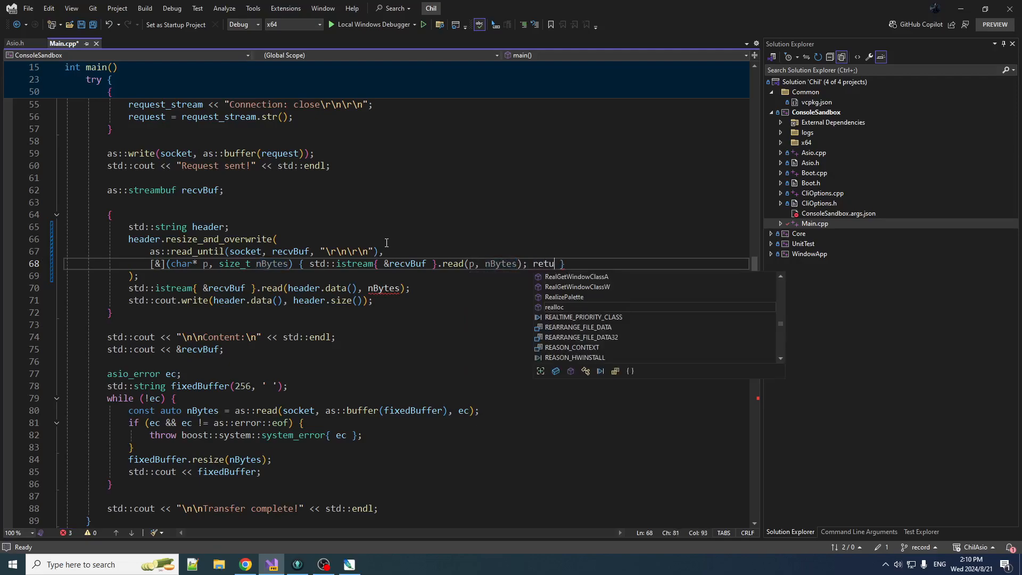
{"action": "type", "text": "rn nBytes"}
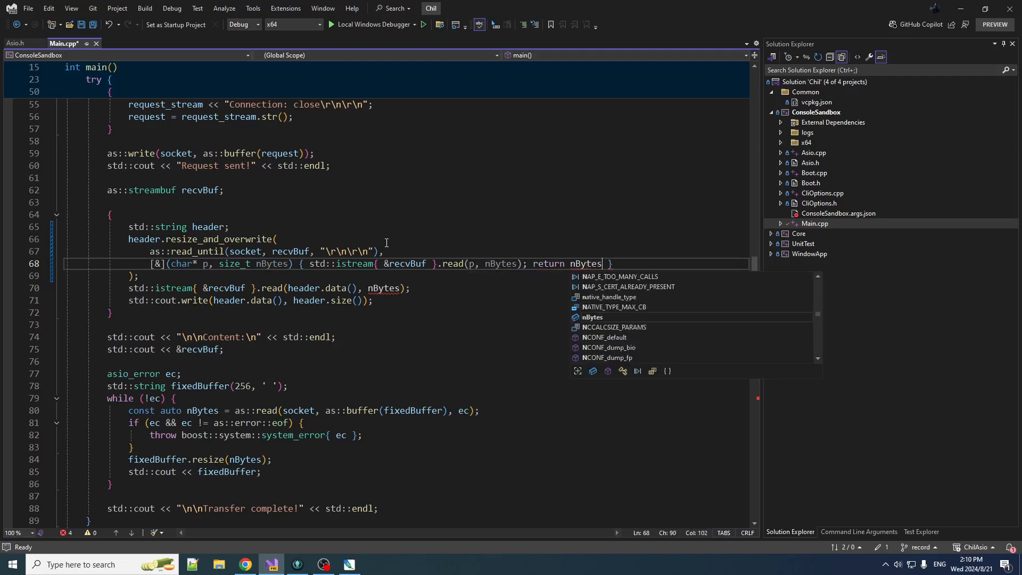
{"action": "type", "text": ";"}
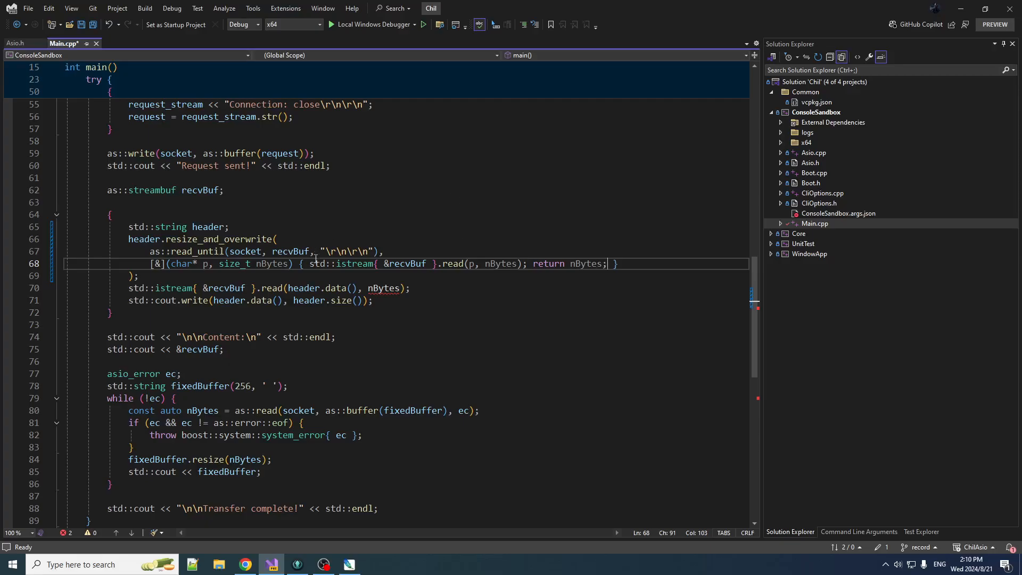
{"action": "left_click_drag", "start_coordinate": [140, 276], "coordinate": [411, 288]}
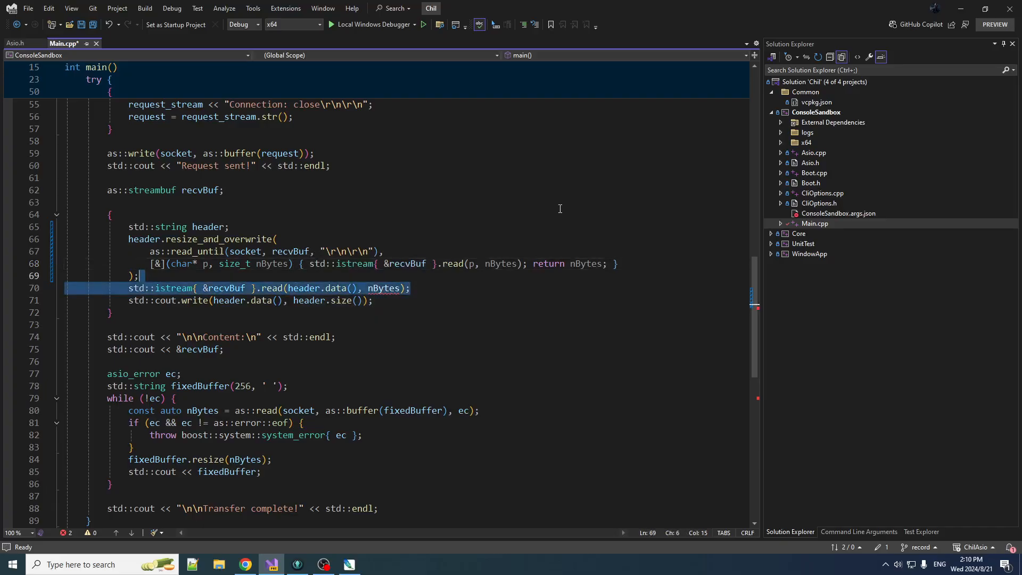
- Delete the redundant istream read line, check resize_and_overwrite's info, and create Response.h
{"action": "key", "text": "Delete"}
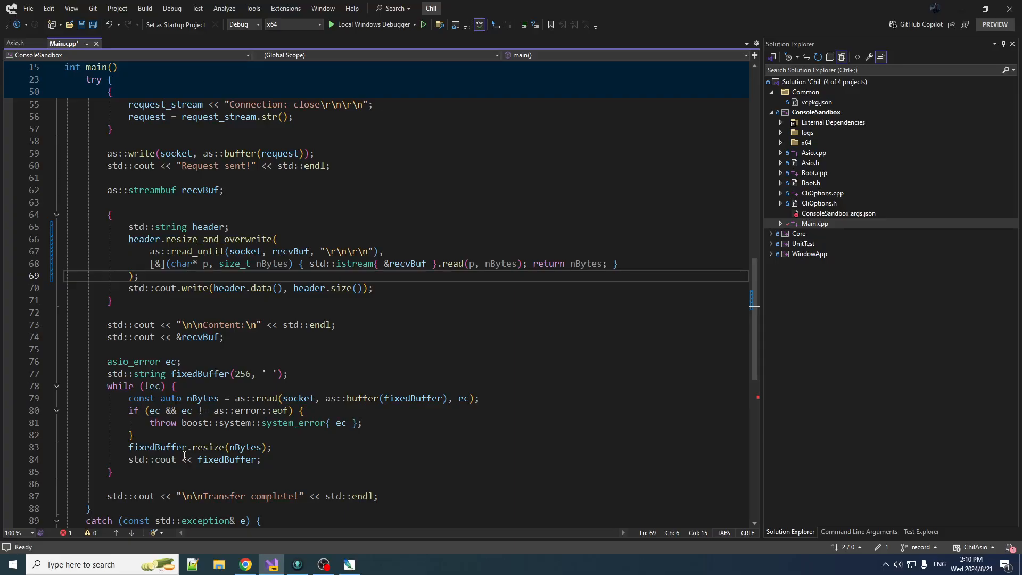
{"action": "scroll", "coordinate": [240, 320], "scroll_direction": "down", "scroll_amount": 1}
{"action": "double_click", "coordinate": [240, 191]}
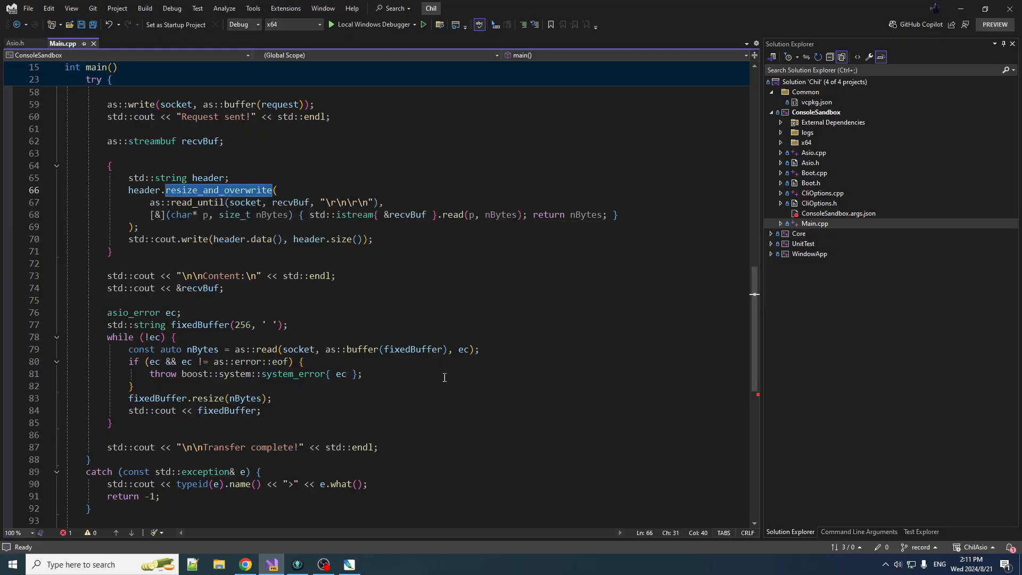
{"action": "left_click", "coordinate": [416, 292]}
{"action": "scroll", "coordinate": [397, 323], "scroll_direction": "up", "scroll_amount": 15}
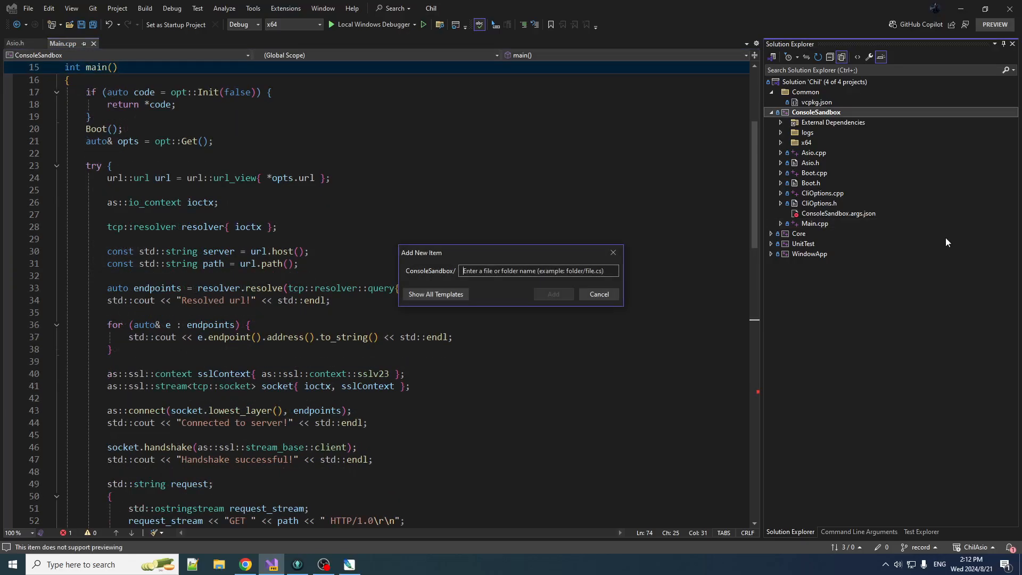
{"action": "type", "text": "Resp"}
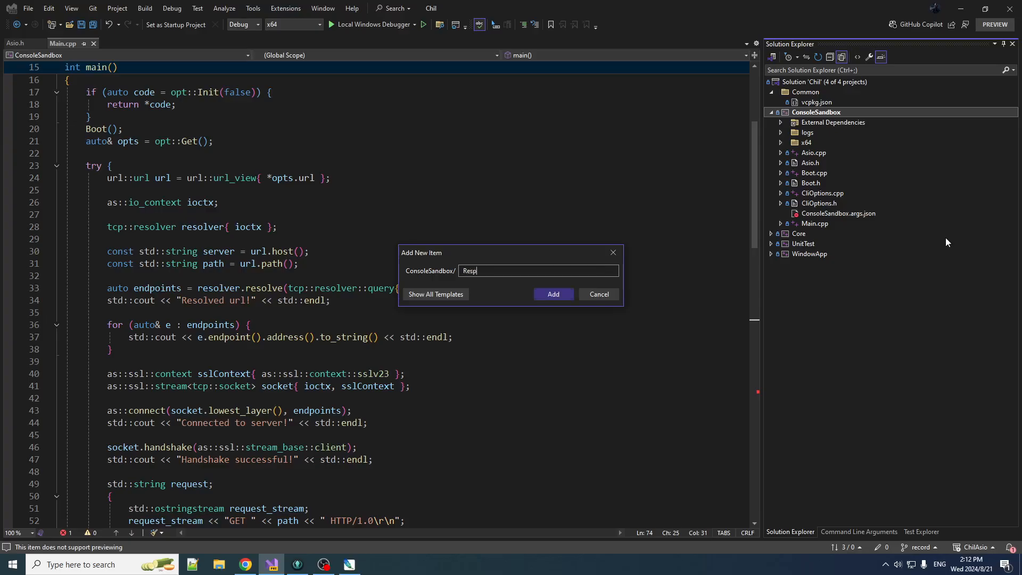
{"action": "type", "text": "onse.h"}
{"action": "key", "text": "Return"}
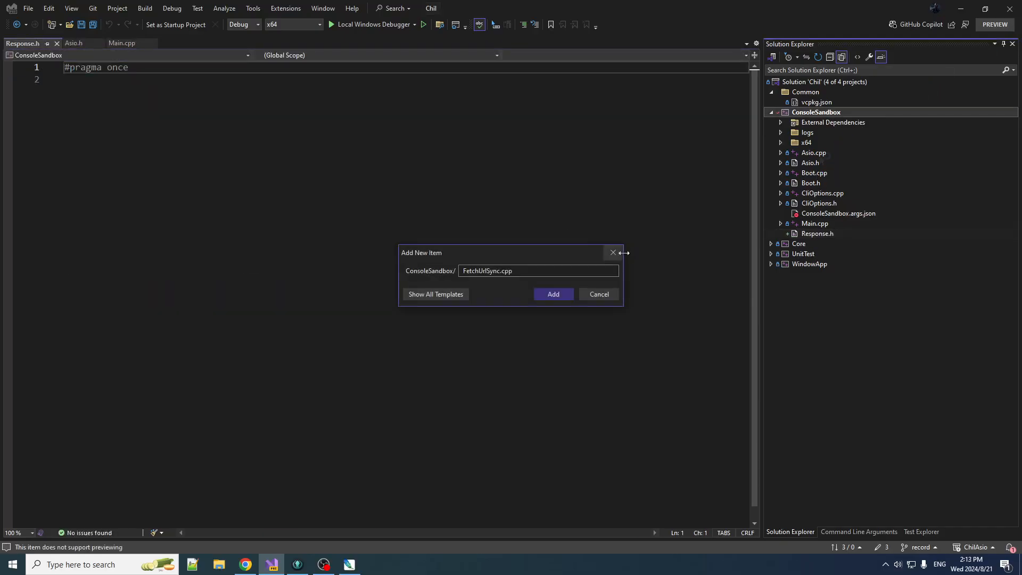
- Create FetchUrlSync.cpp, define struct Response with url, header, content strings, and add FetchUrlSync.h
{"action": "left_click", "coordinate": [553, 294]}
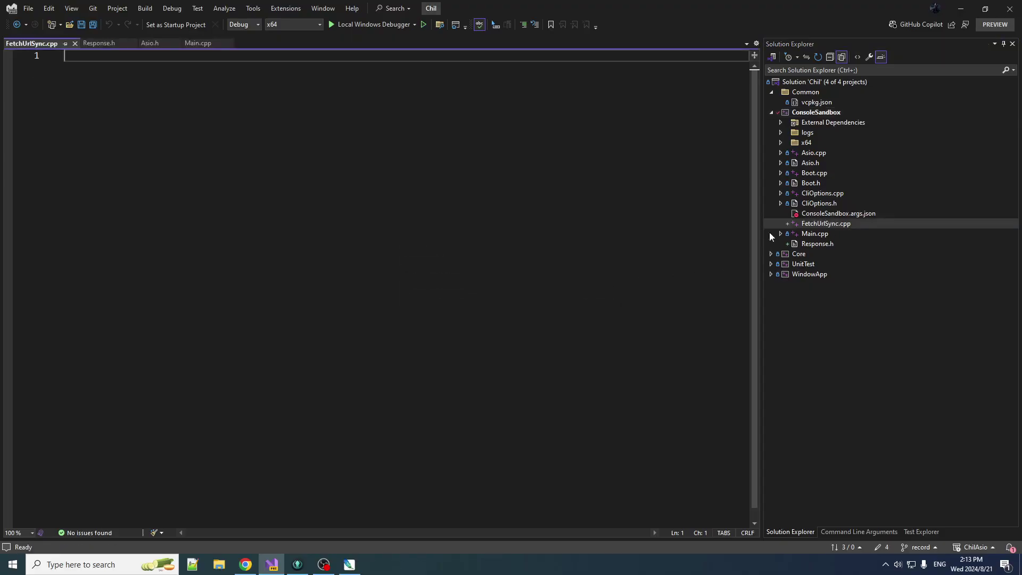
{"action": "right_click", "coordinate": [815, 111]}
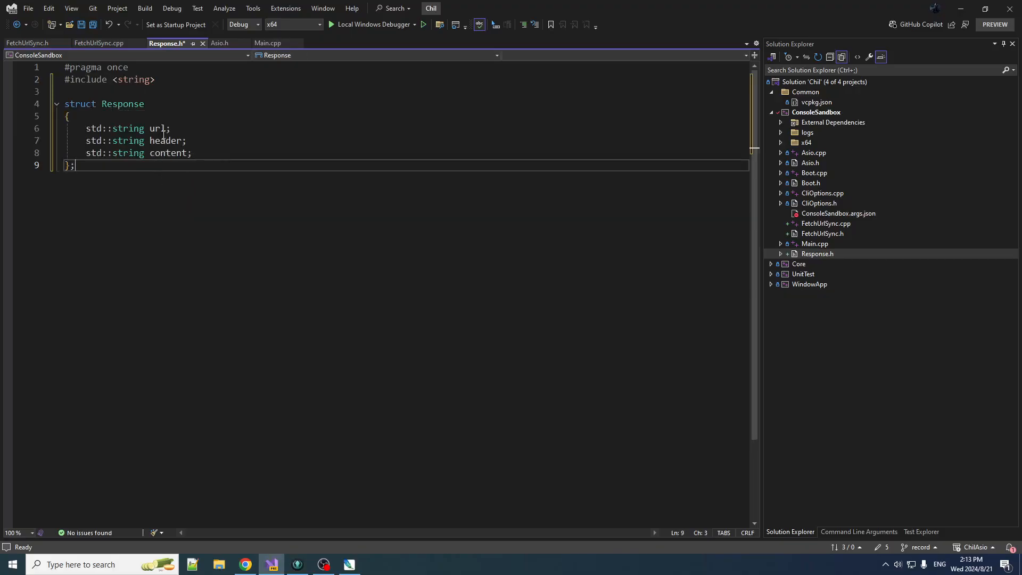
{"action": "mouse_move", "coordinate": [168, 152]}
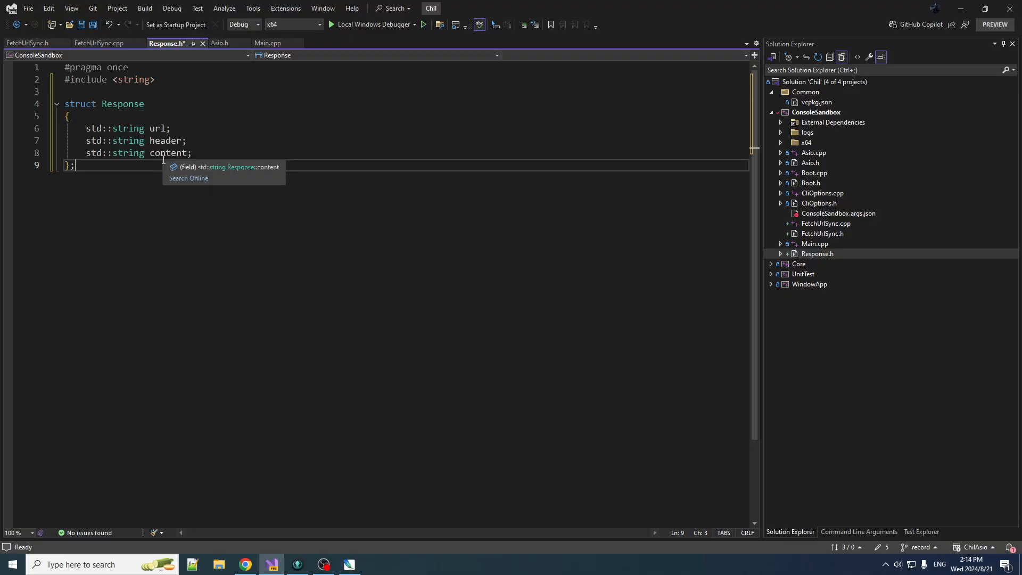
{"action": "key", "text": "ctrl+Tab"}
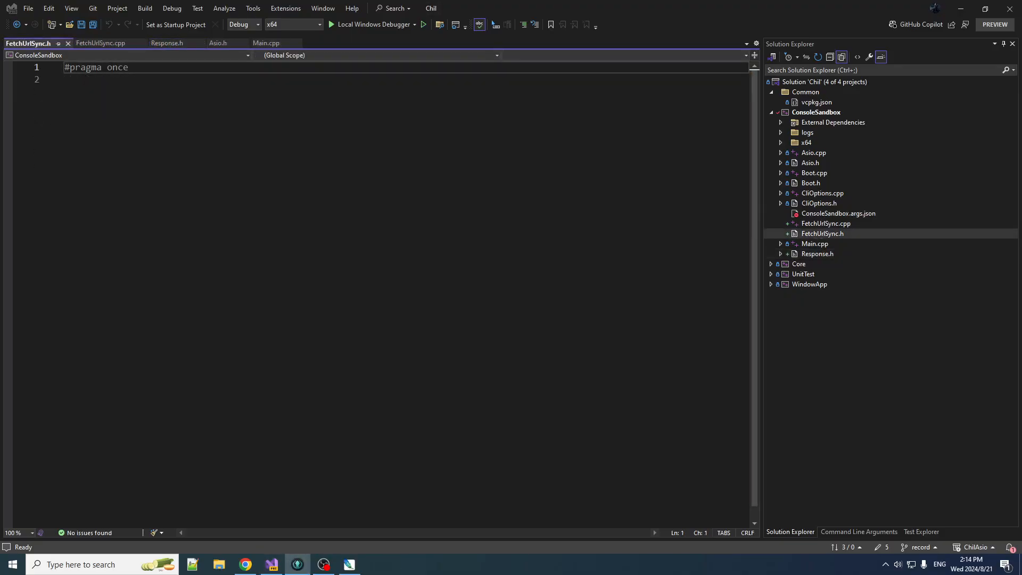
- Paste the includes and FetchUrlsSync declaration into FetchUrlSync.h and implement it in FetchUrlSync.cpp
{"action": "left_click", "coordinate": [81, 77]}
{"action": "type", "text": "#include <vector> #include <string> #include \"Response.h\"  std::vector<Response> FetchUrlsSync(std::vector<std::string> urls);"}
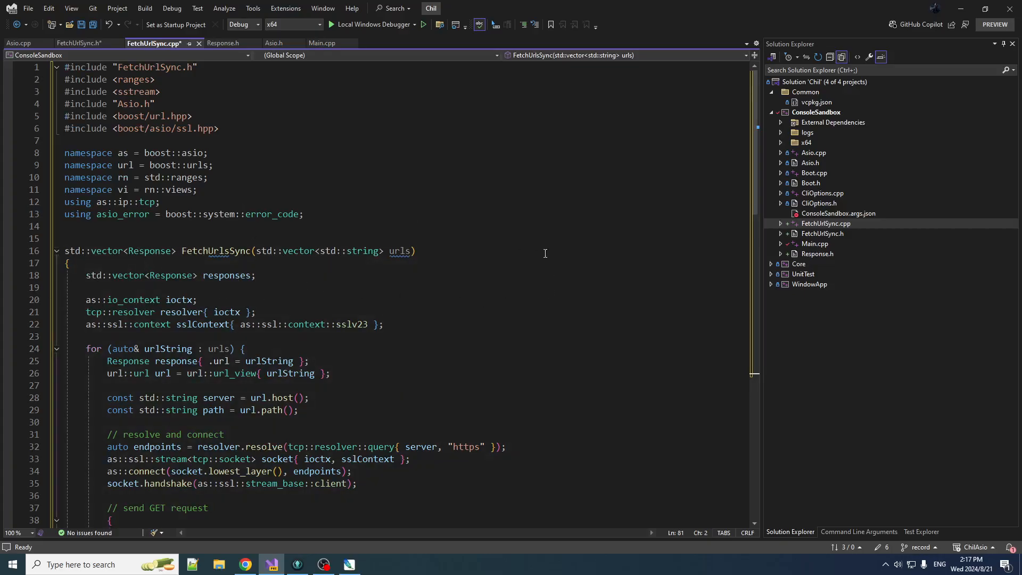
- Review FetchUrlsSync's resolver, sslContext, URL loop and responses vector, and save FetchUrlSync.cpp
{"action": "left_click", "coordinate": [479, 201]}
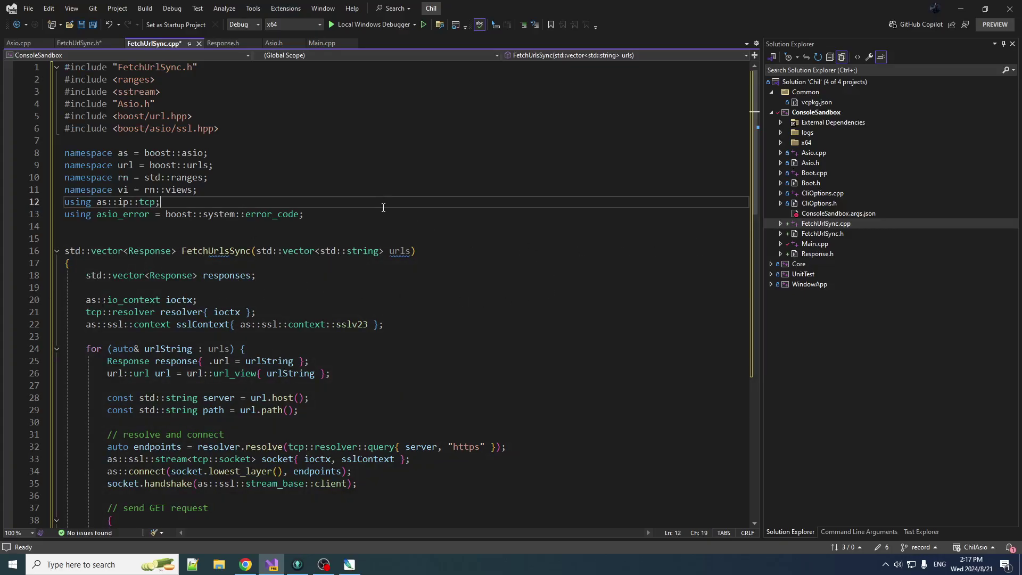
{"action": "type", "text": "s"}
{"action": "double_click", "coordinate": [224, 251]}
{"action": "scroll", "coordinate": [225, 320], "scroll_direction": "down", "scroll_amount": 5}
{"action": "scroll", "coordinate": [214, 360], "scroll_direction": "down", "scroll_amount": 5}
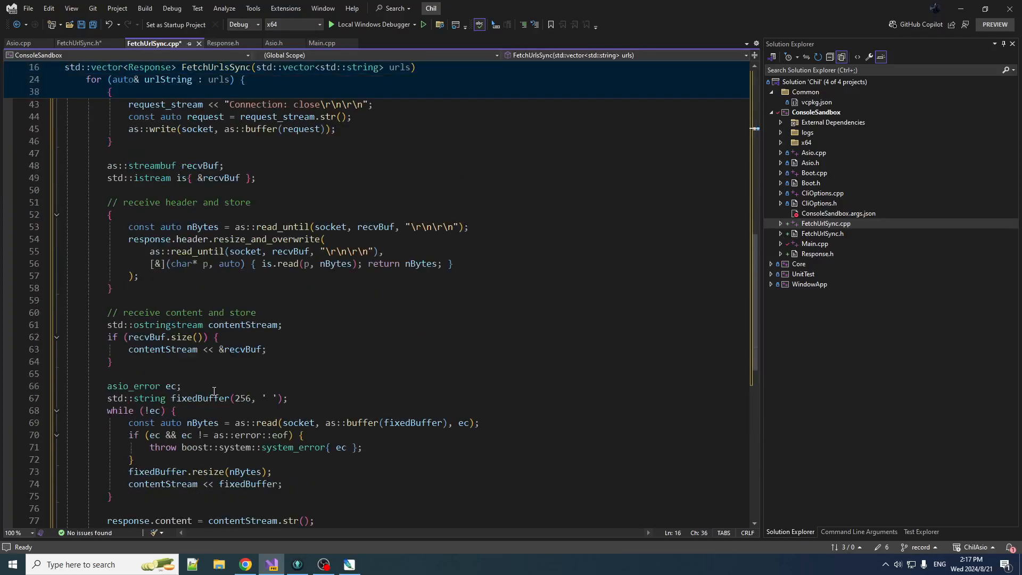
{"action": "scroll", "coordinate": [214, 360], "scroll_direction": "up", "scroll_amount": 5}
{"action": "scroll", "coordinate": [222, 280], "scroll_direction": "up", "scroll_amount": 4}
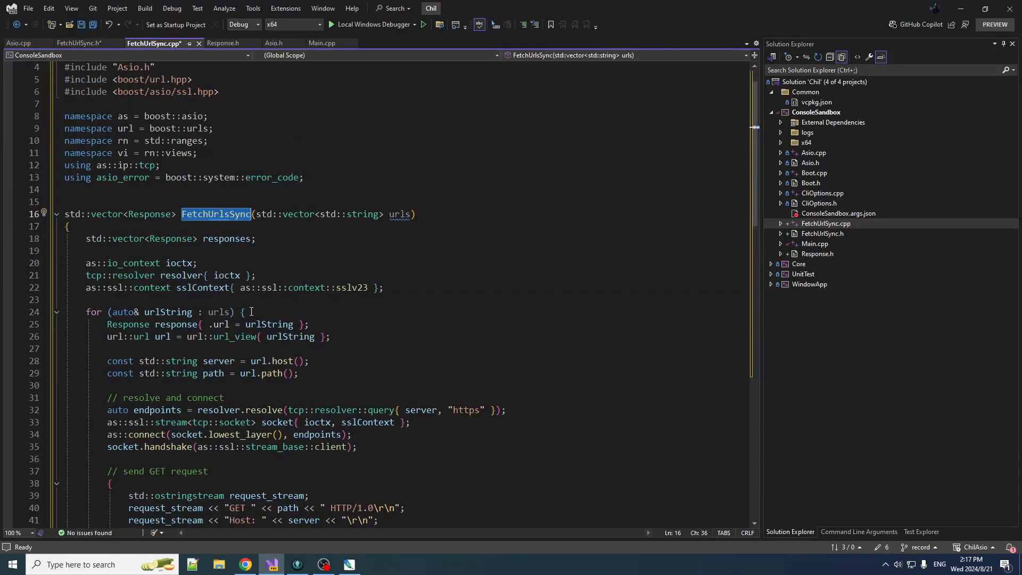
{"action": "left_click_drag", "start_coordinate": [251, 311], "coordinate": [230, 297]}
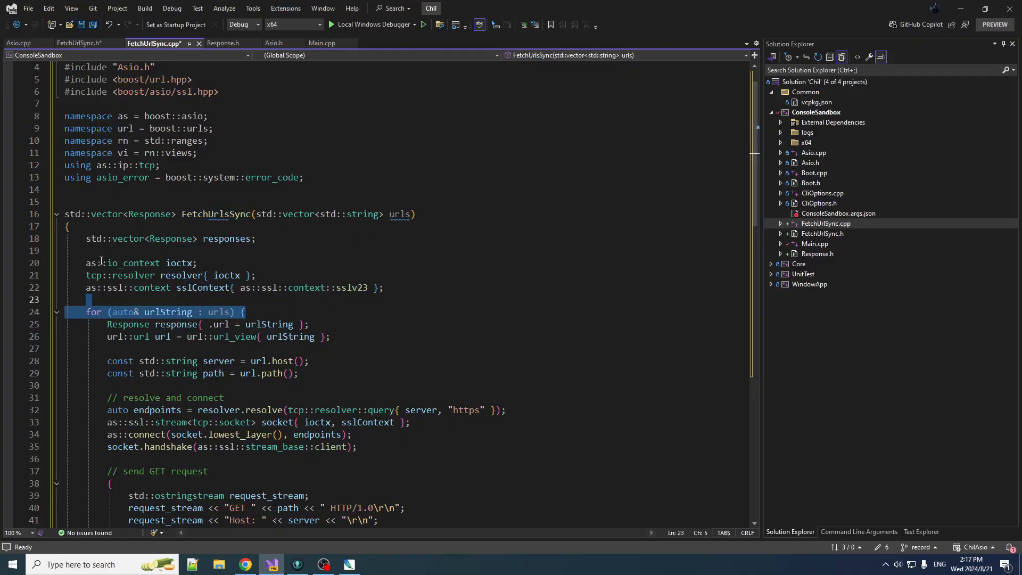
{"action": "double_click", "coordinate": [125, 263]}
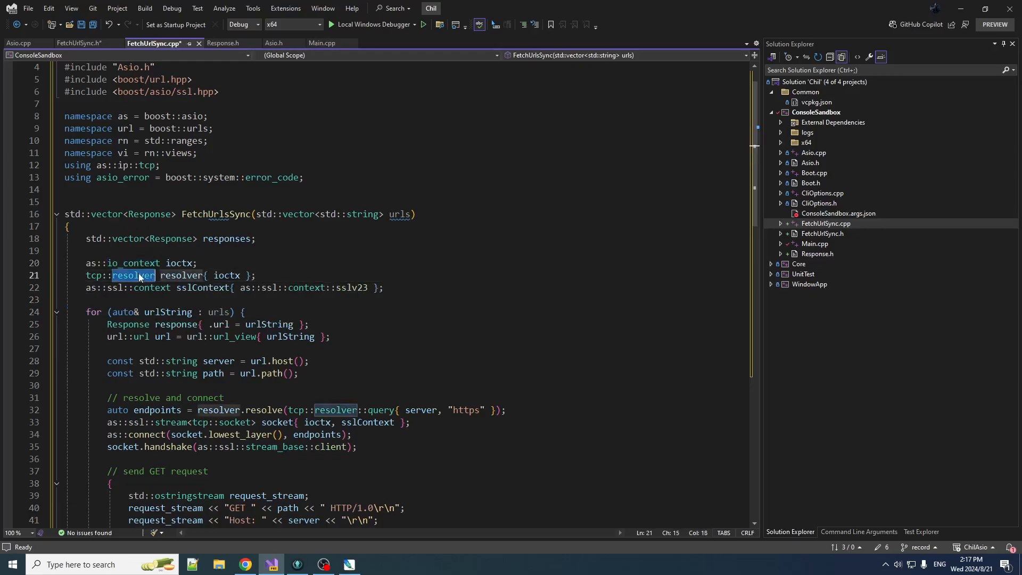
{"action": "double_click", "coordinate": [190, 286]}
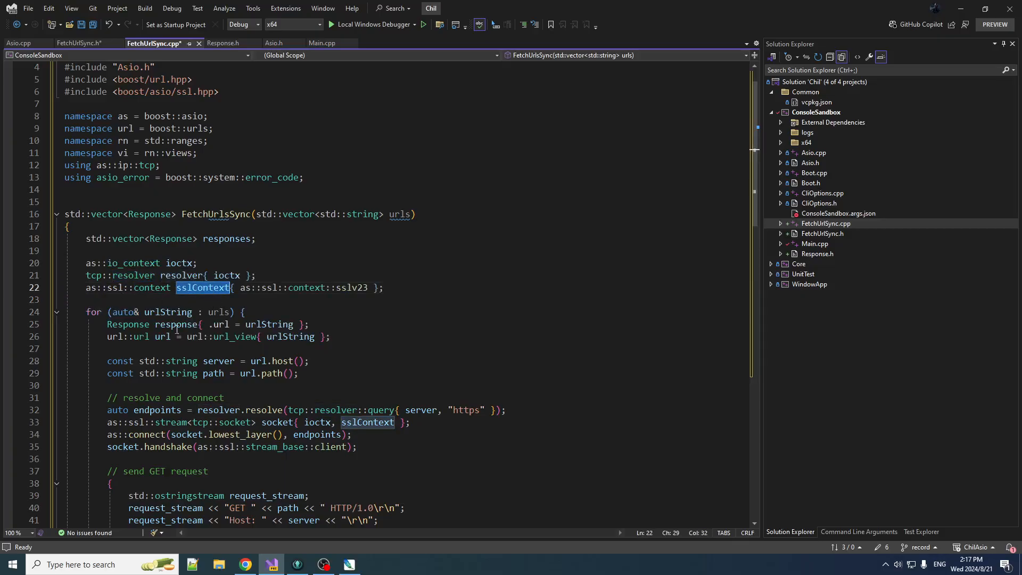
{"action": "mouse_move", "coordinate": [149, 373]}
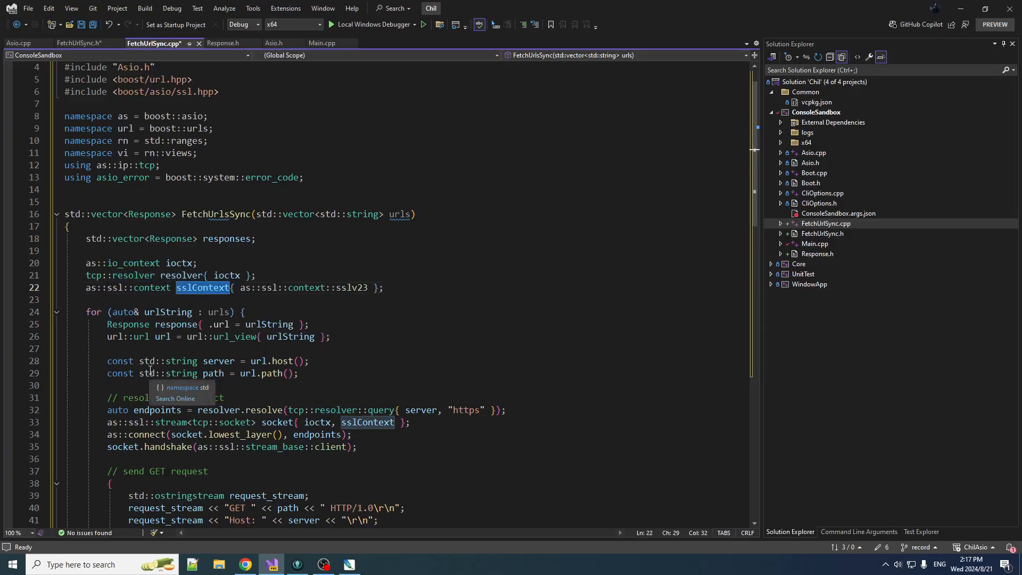
{"action": "key", "text": "ctrl+s"}
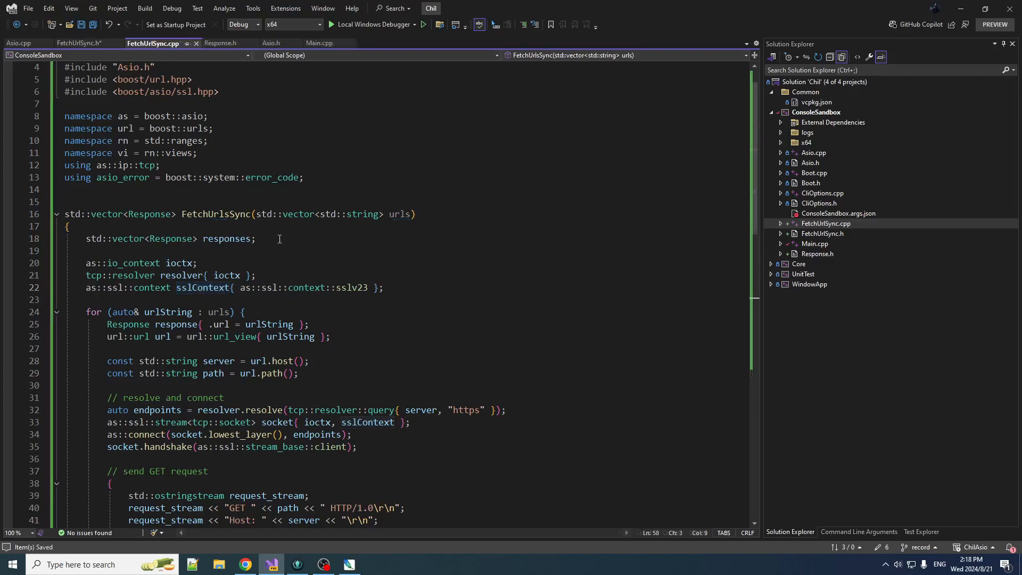
{"action": "left_click_drag", "start_coordinate": [255, 238], "coordinate": [86, 238]}
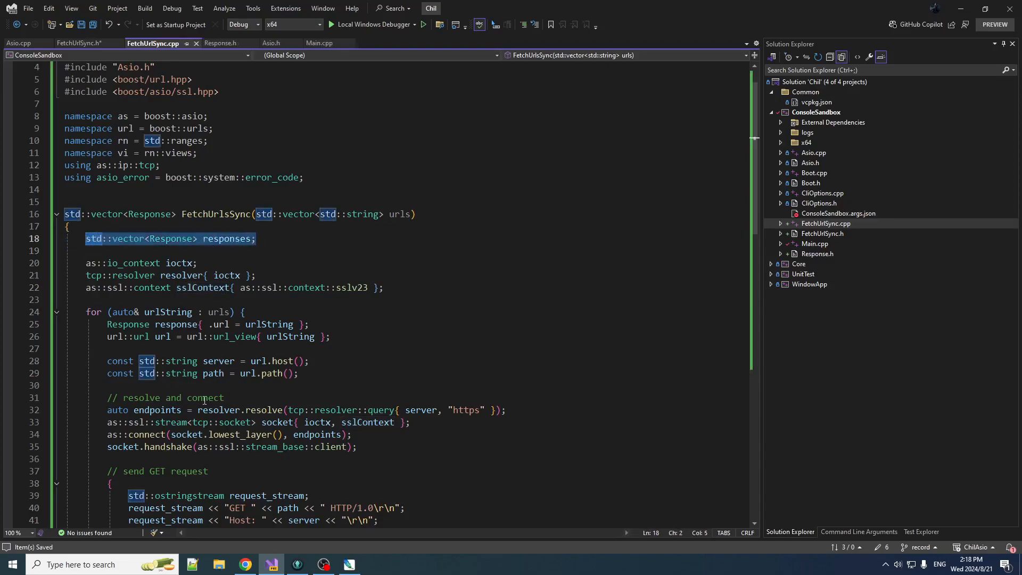
{"action": "scroll", "coordinate": [226, 248], "scroll_direction": "down", "scroll_amount": 5}
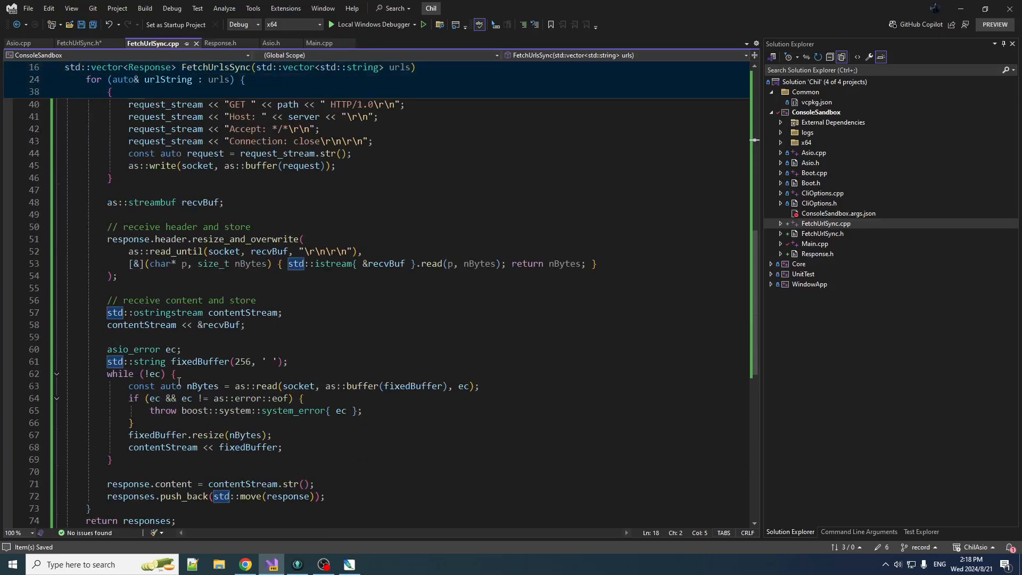
{"action": "scroll", "coordinate": [227, 280], "scroll_direction": "down", "scroll_amount": 5}
{"action": "scroll", "coordinate": [174, 319], "scroll_direction": "up", "scroll_amount": 5}
{"action": "scroll", "coordinate": [160, 280], "scroll_direction": "up", "scroll_amount": 4}
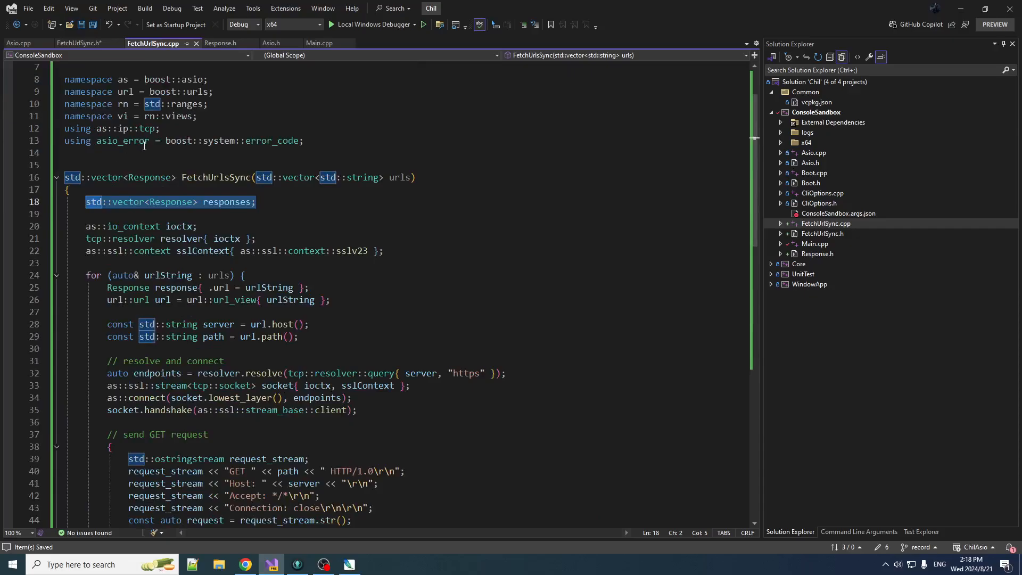
{"action": "scroll", "coordinate": [162, 362], "scroll_direction": "down", "scroll_amount": 3}
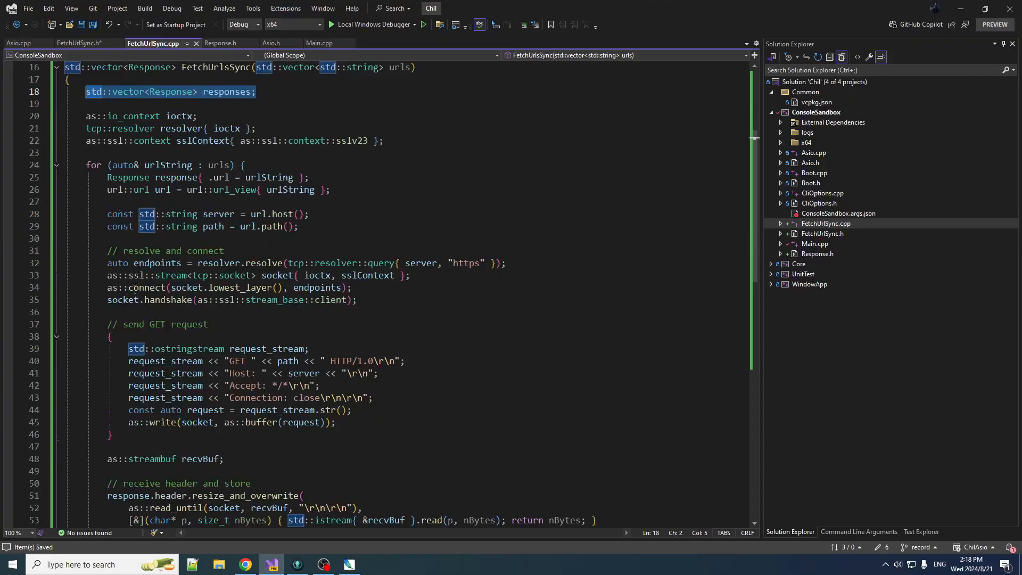
{"action": "scroll", "coordinate": [212, 398], "scroll_direction": "down", "scroll_amount": 3}
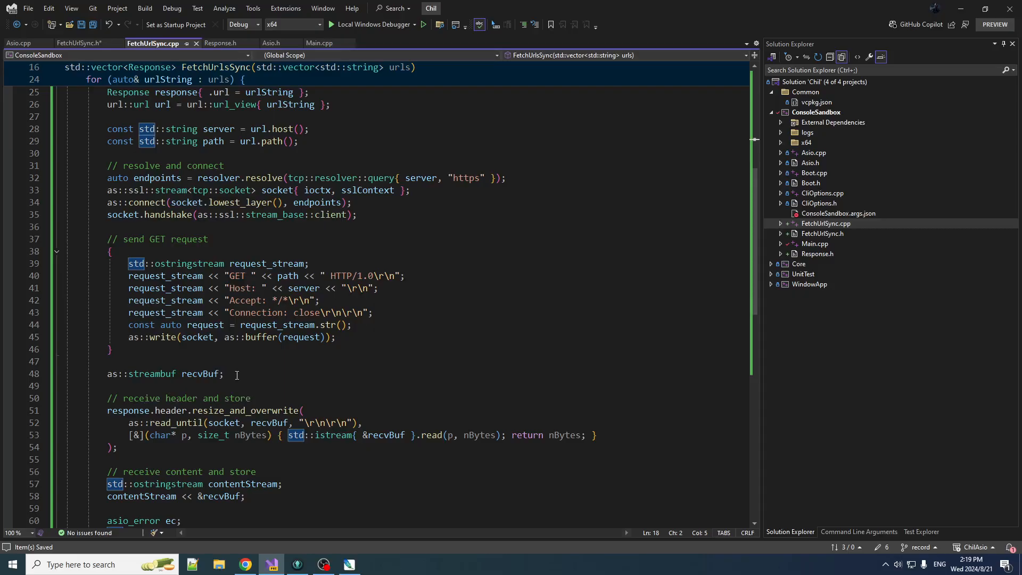
{"action": "scroll", "coordinate": [237, 374], "scroll_direction": "down", "scroll_amount": 3}
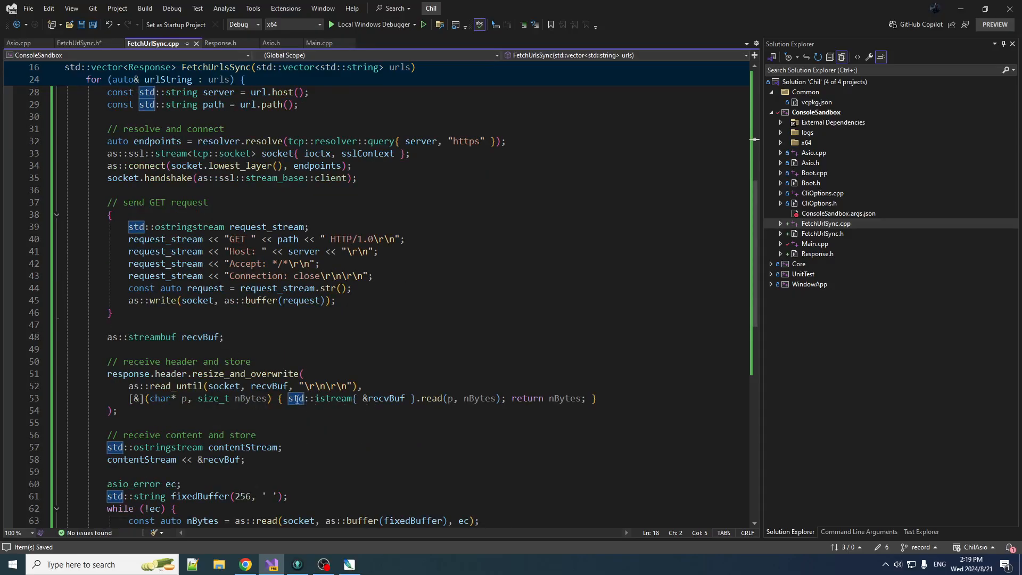
- Review the header-reading statement, fixedBuffer uses and ostringstream on lines 51–57
{"action": "double_click", "coordinate": [122, 374]}
{"action": "double_click", "coordinate": [170, 374]}
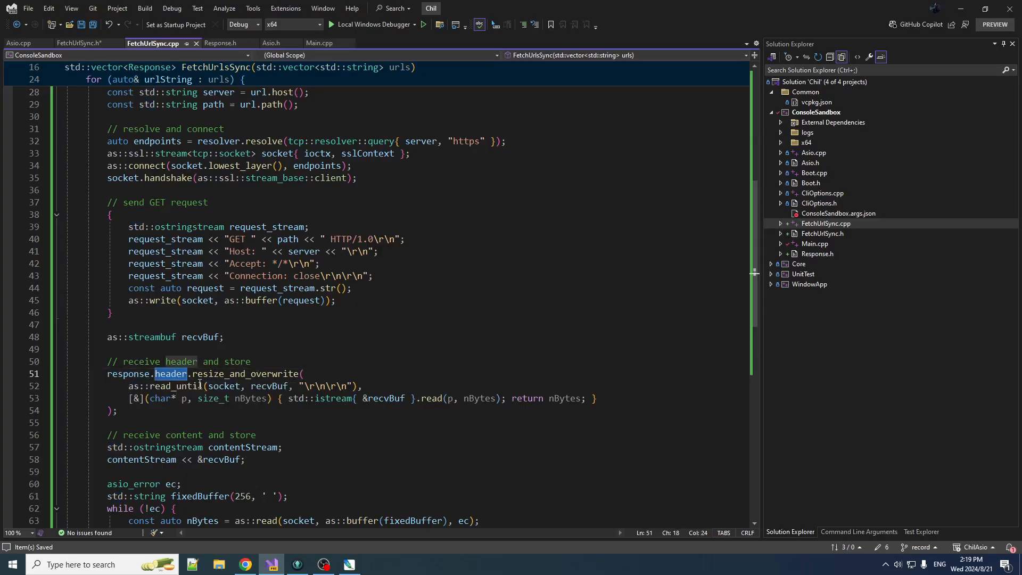
{"action": "left_click_drag", "start_coordinate": [120, 410], "coordinate": [64, 373]}
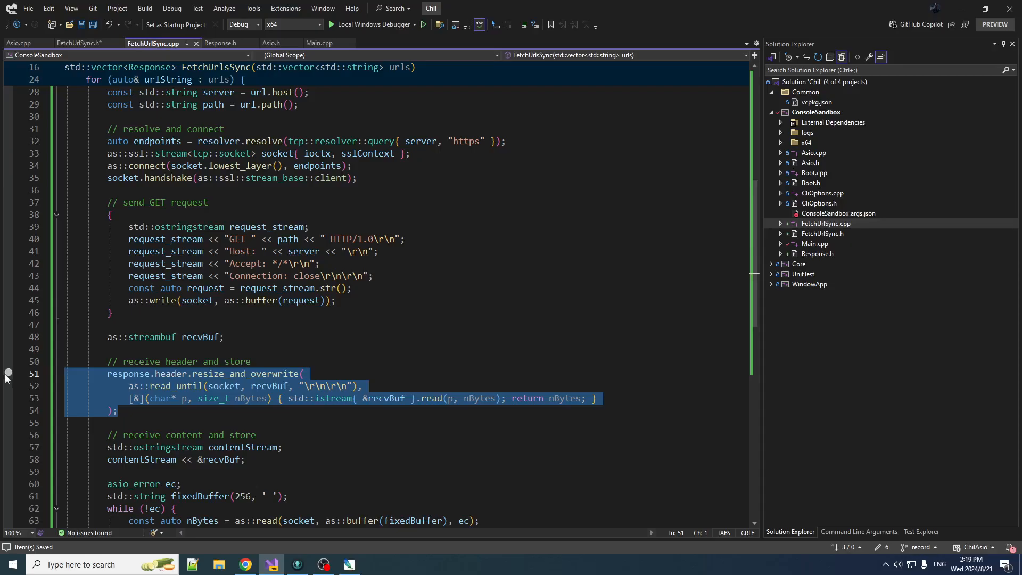
{"action": "scroll", "coordinate": [96, 455], "scroll_direction": "down", "scroll_amount": 3}
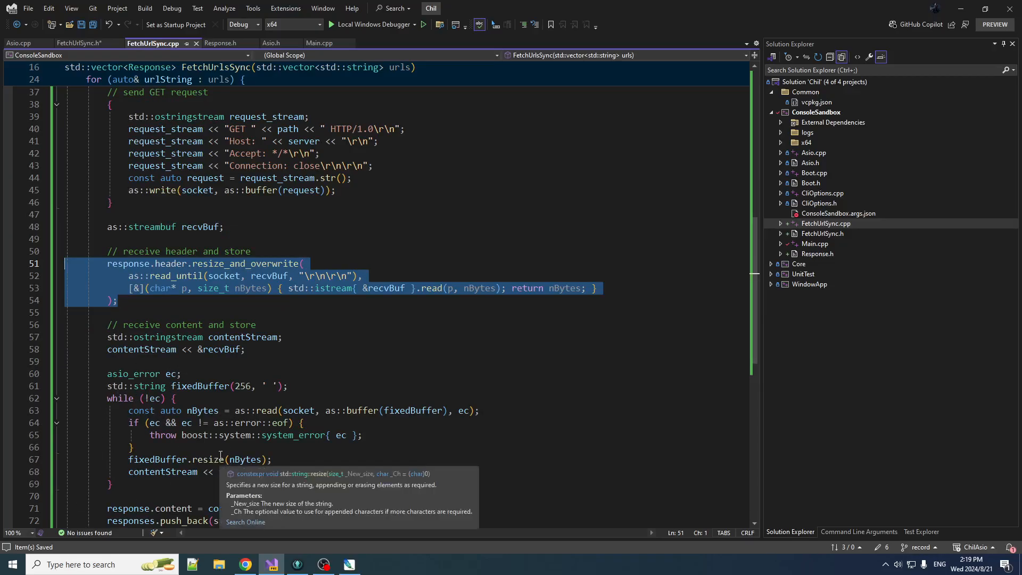
{"action": "double_click", "coordinate": [190, 386]}
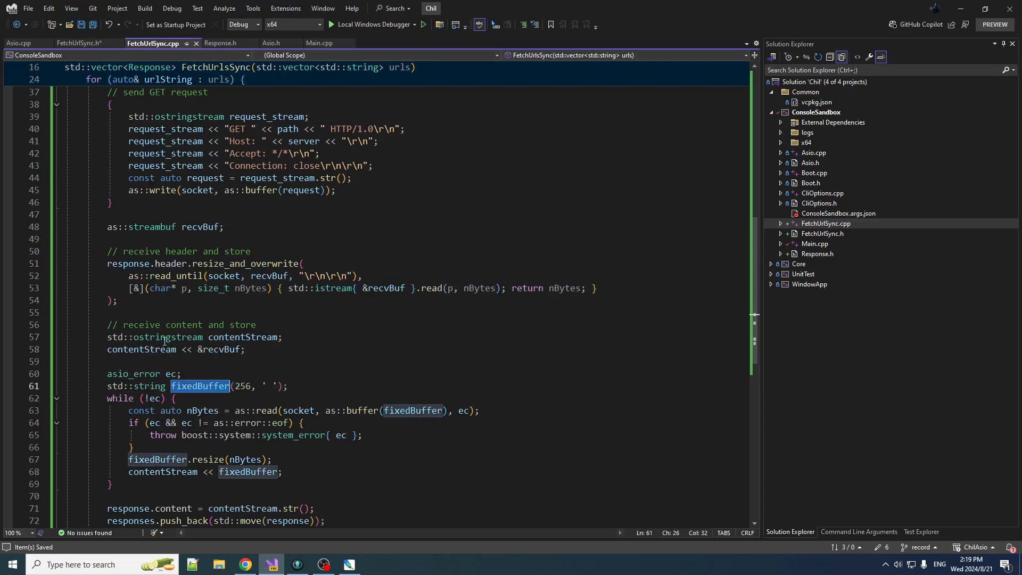
{"action": "double_click", "coordinate": [165, 337]}
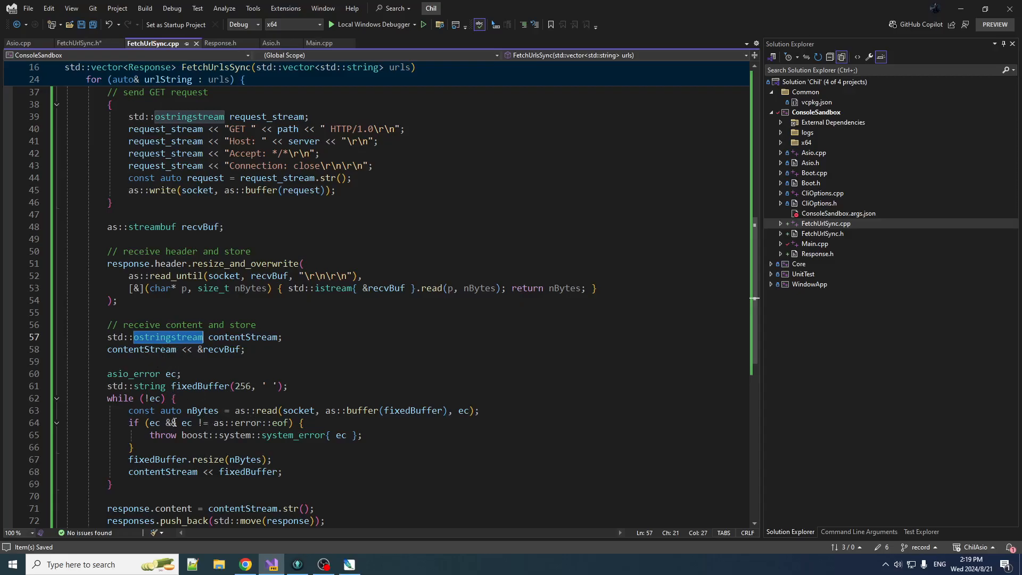
{"action": "scroll", "coordinate": [173, 423], "scroll_direction": "down", "scroll_amount": 2}
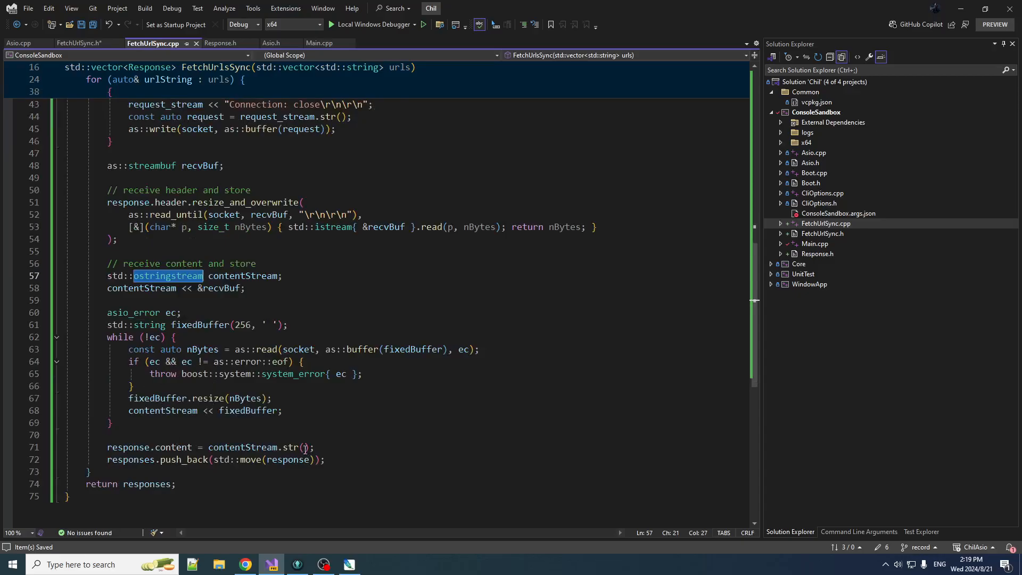
- Review response.content and the responses vector, then switch to Main.cpp
{"action": "double_click", "coordinate": [129, 446]}
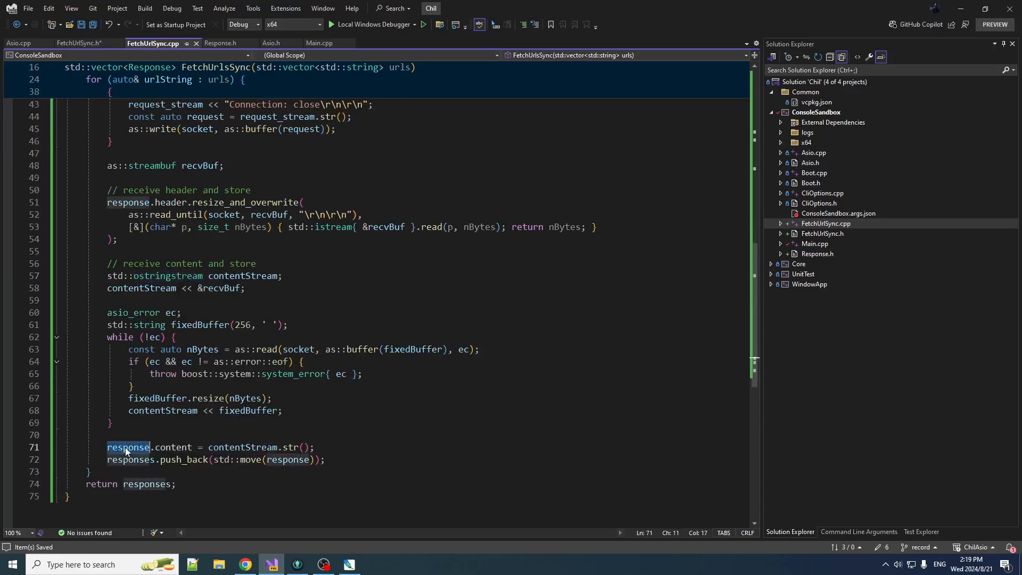
{"action": "double_click", "coordinate": [174, 447]}
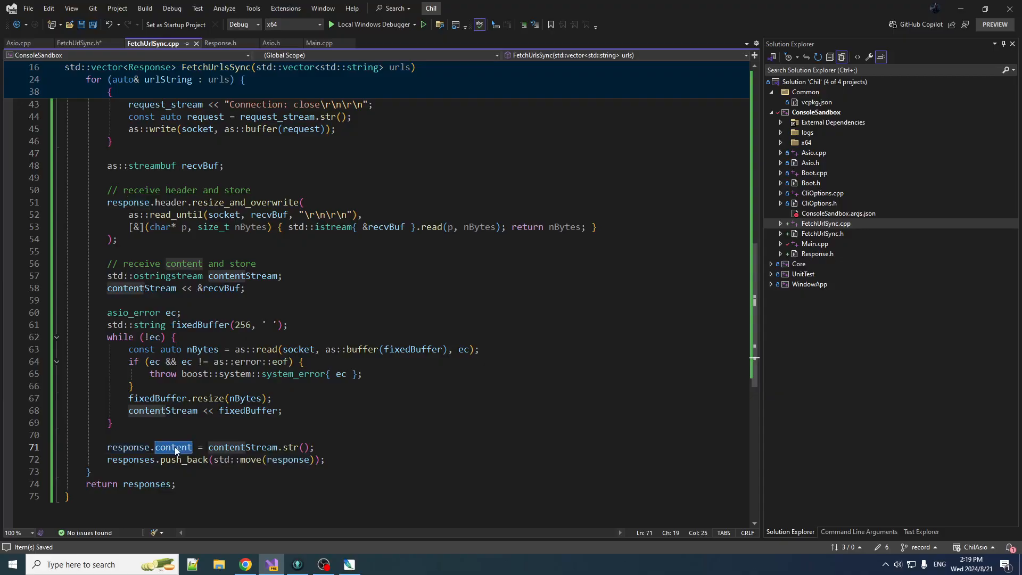
{"action": "left_click", "coordinate": [128, 460]}
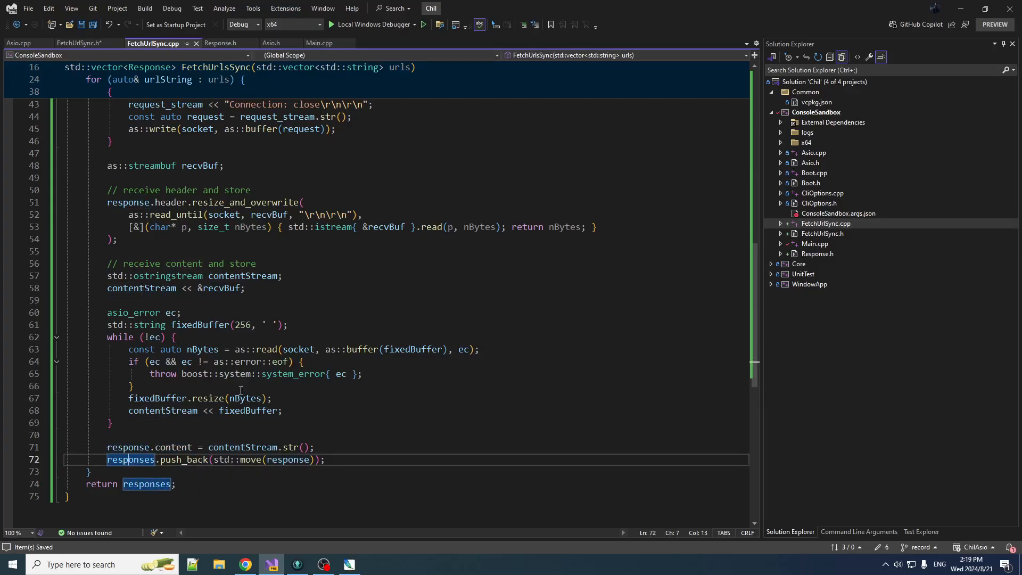
{"action": "double_click", "coordinate": [140, 276]}
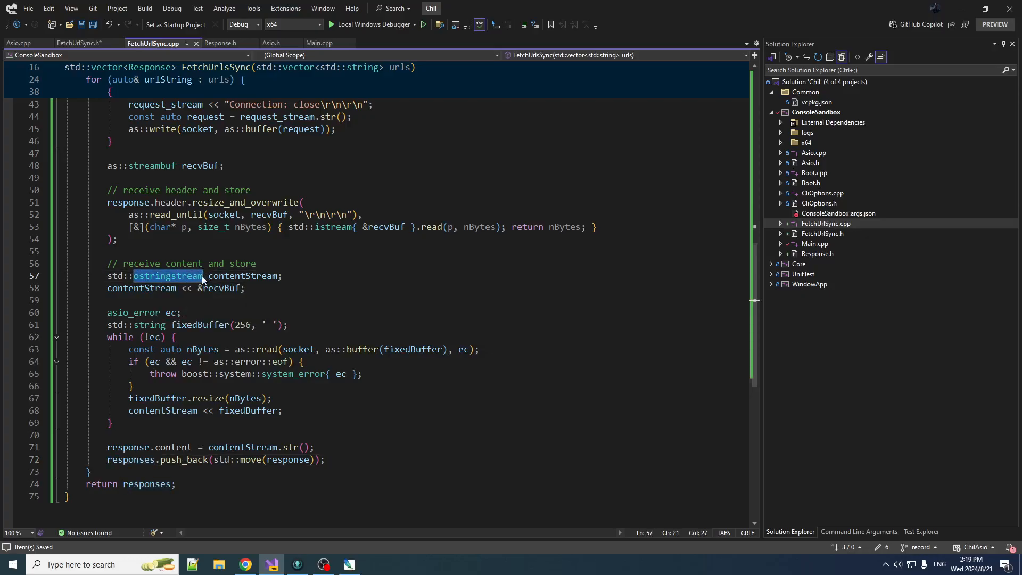
{"action": "key", "text": "ctrl+Tab"}
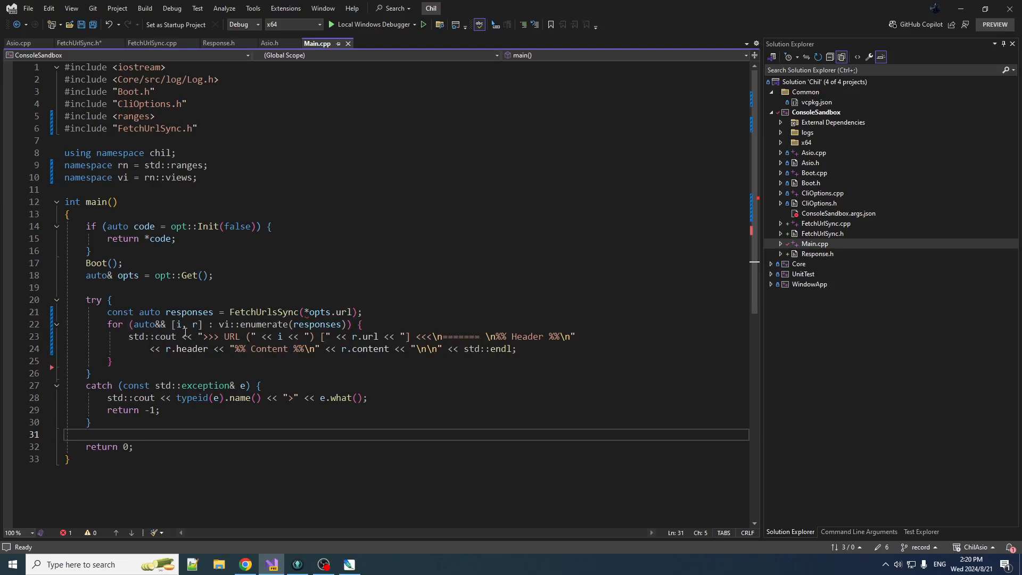
- Review the output loop's index, url and Header parts in Main.cpp, then bring up CliOptions.h
{"action": "double_click", "coordinate": [179, 325]}
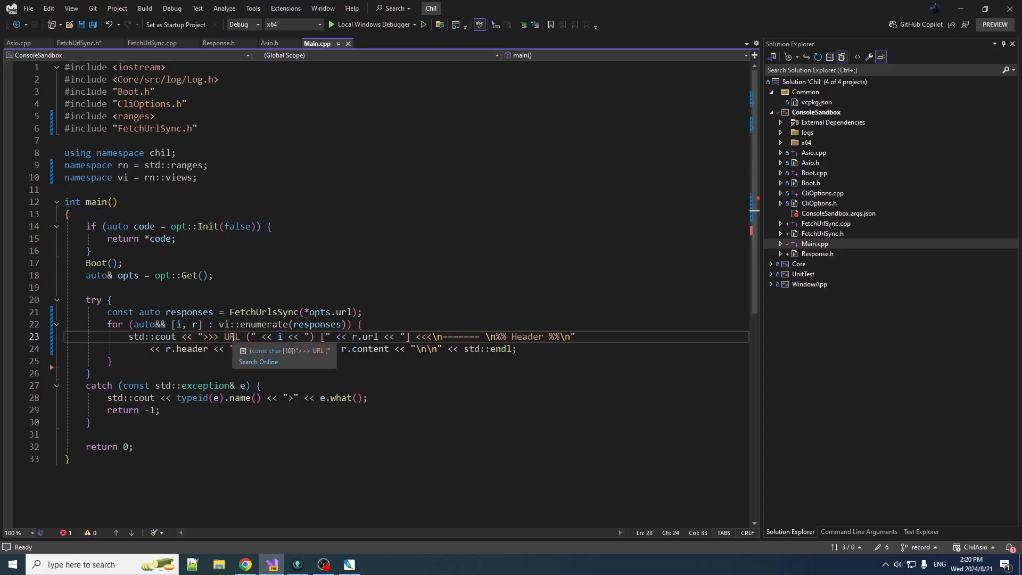
{"action": "double_click", "coordinate": [279, 336]}
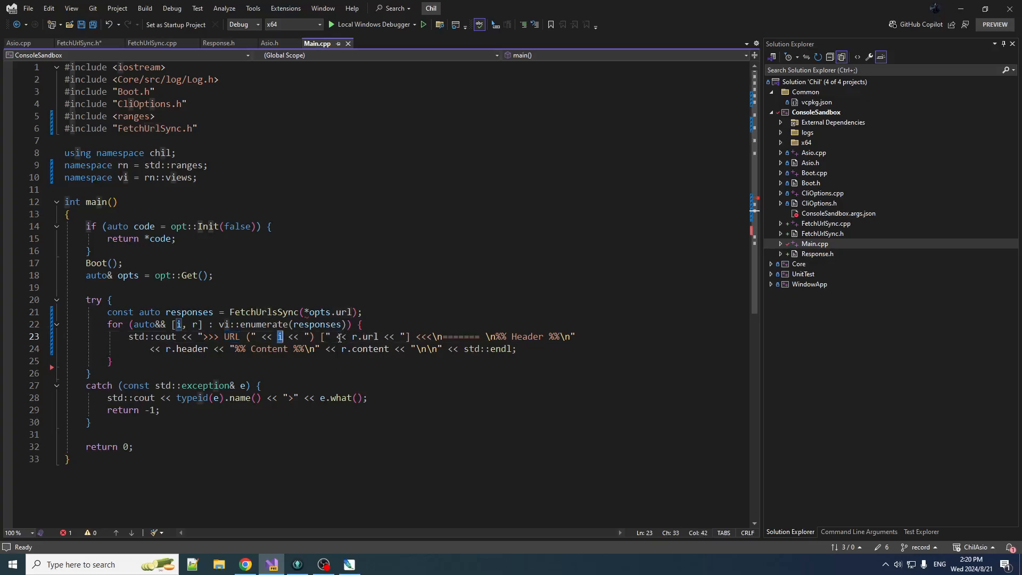
{"action": "left_click_drag", "start_coordinate": [340, 336], "coordinate": [399, 337]}
{"action": "left_click_drag", "start_coordinate": [507, 337], "coordinate": [572, 336]}
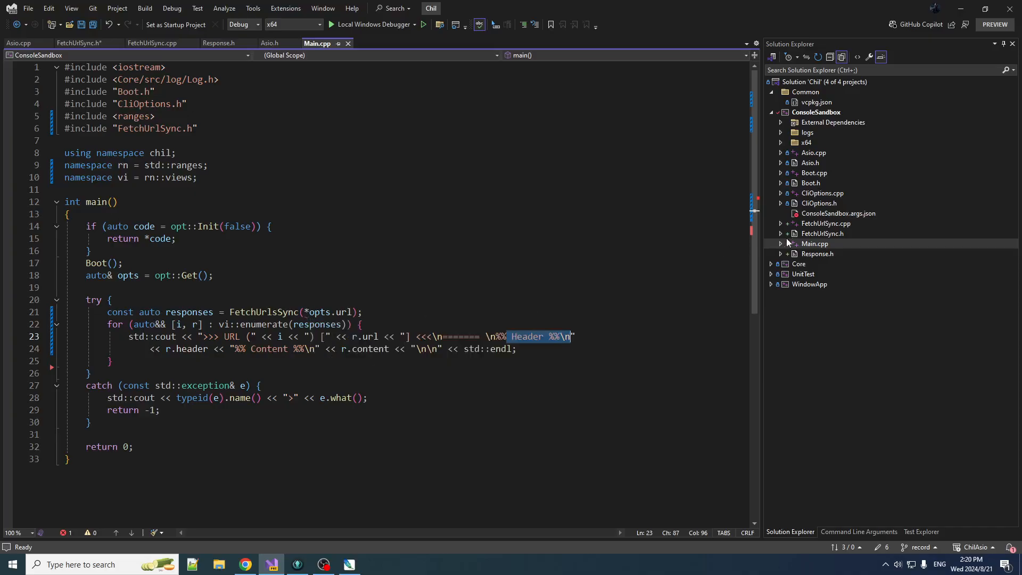
{"action": "double_click", "coordinate": [819, 203]}
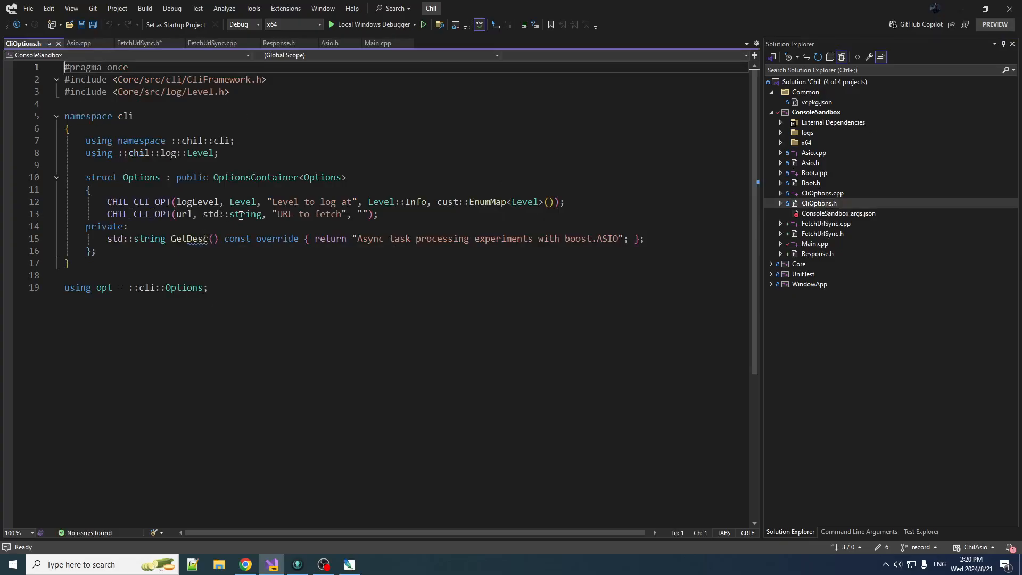
- Make the url option a std::vector<std::string> with no empty default, save, and return to Main.cpp
{"action": "left_click", "coordinate": [205, 214]}
{"action": "type", "text": "std::vec"}
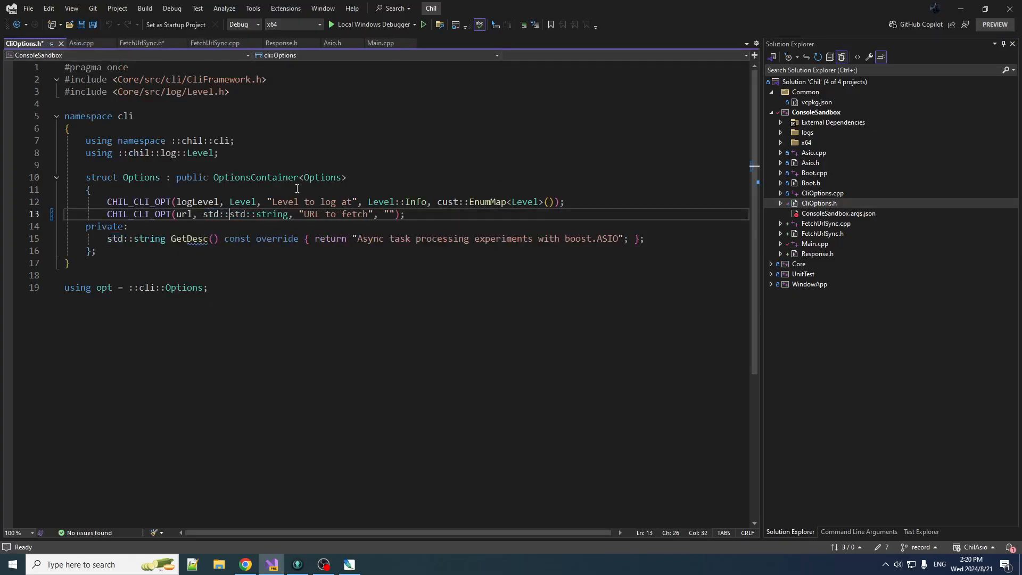
{"action": "type", "text": "tor<"}
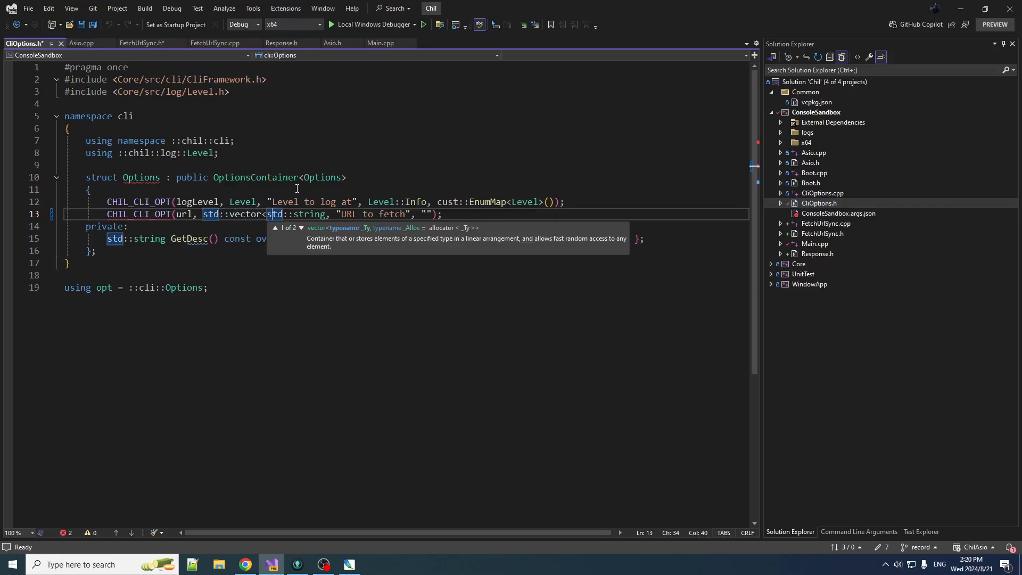
{"action": "key", "text": "Right"}
{"action": "key", "text": "Right"}
{"action": "key", "text": "Right"}
{"action": "type", "text": ">"}
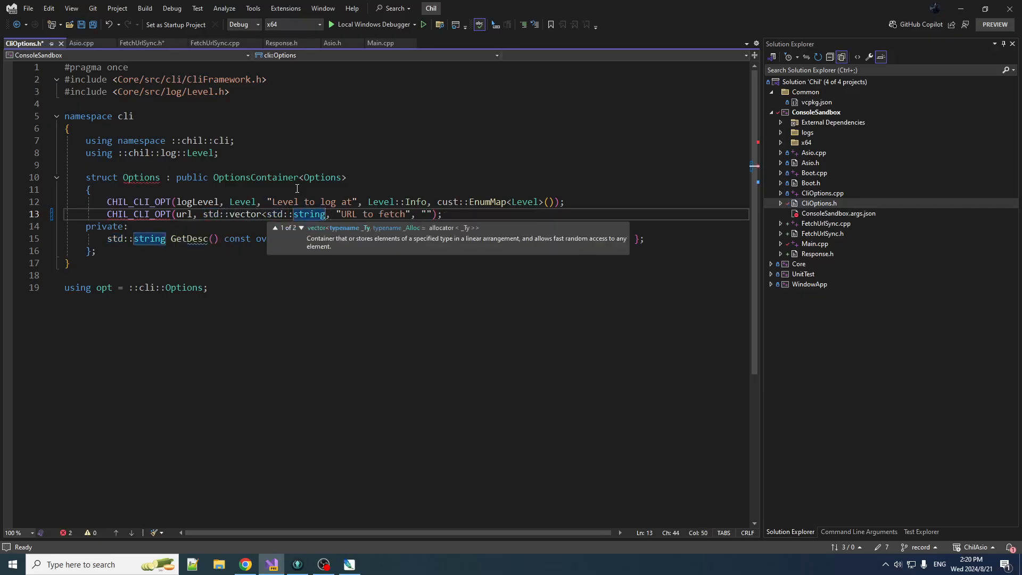
{"action": "key", "text": "ctrl+s"}
{"action": "left_click", "coordinate": [452, 288]}
{"action": "left_click", "coordinate": [443, 214]}
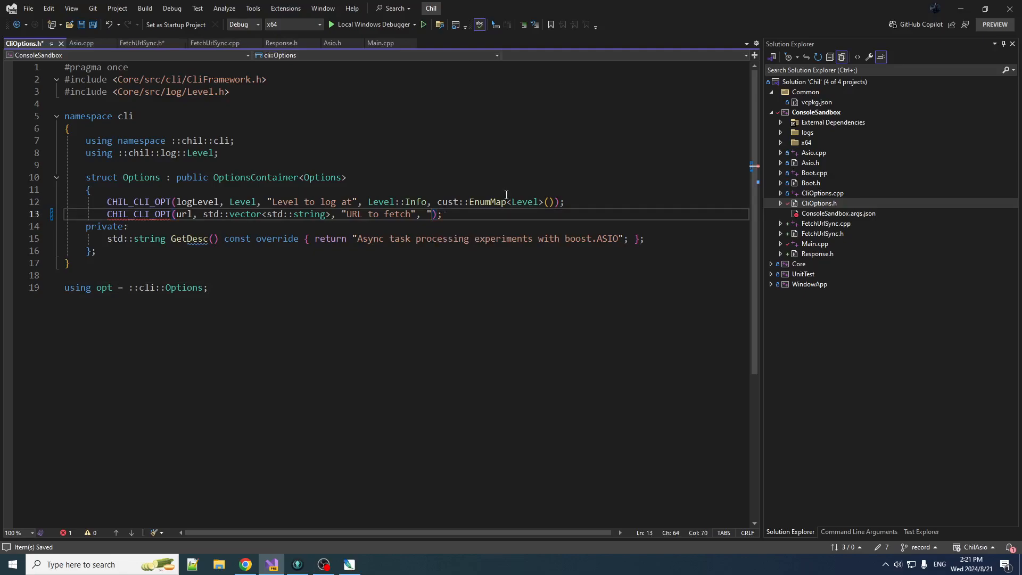
{"action": "key", "text": "BackSpace"}
{"action": "key", "text": "BackSpace"}
{"action": "key", "text": "BackSpace"}
{"action": "key", "text": "BackSpace"}
{"action": "left_click", "coordinate": [815, 244]}
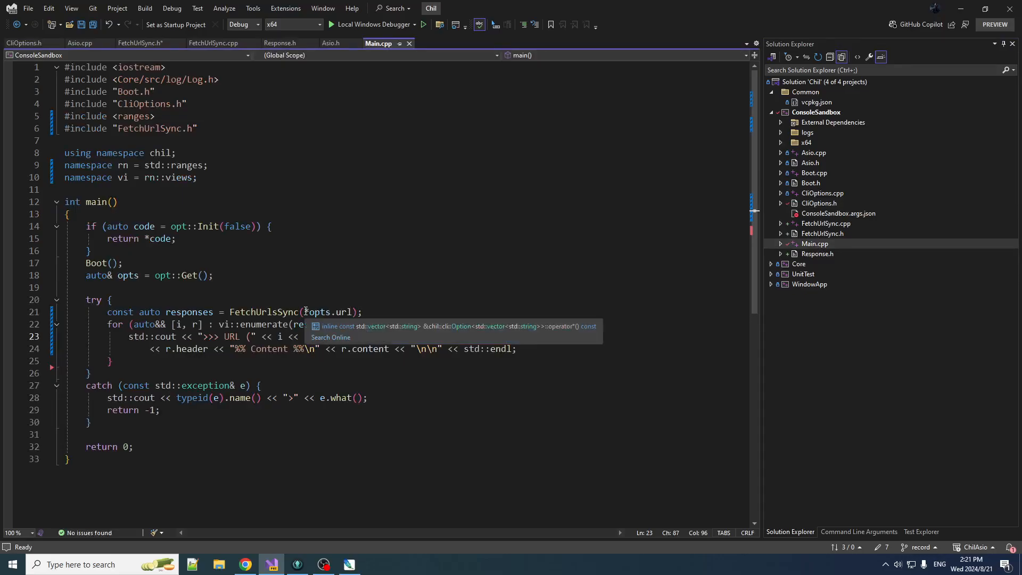
- Build and run ConsoleSandbox and scroll the console to URL 0's Wikipedia header and content
{"action": "left_click", "coordinate": [144, 9]}
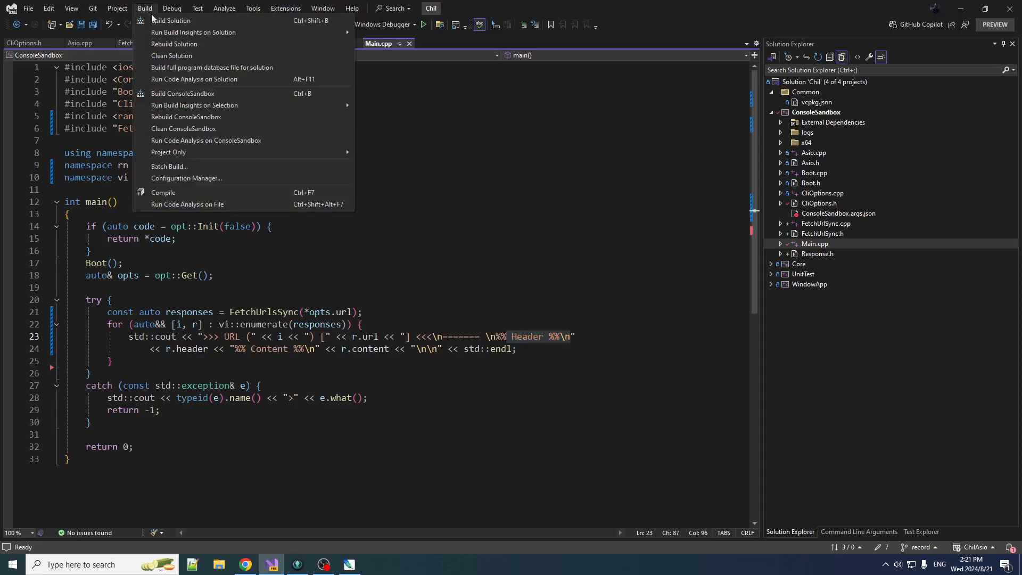
{"action": "left_click", "coordinate": [183, 20]}
{"action": "left_click_drag", "start_coordinate": [576, 254], "coordinate": [576, 79]}
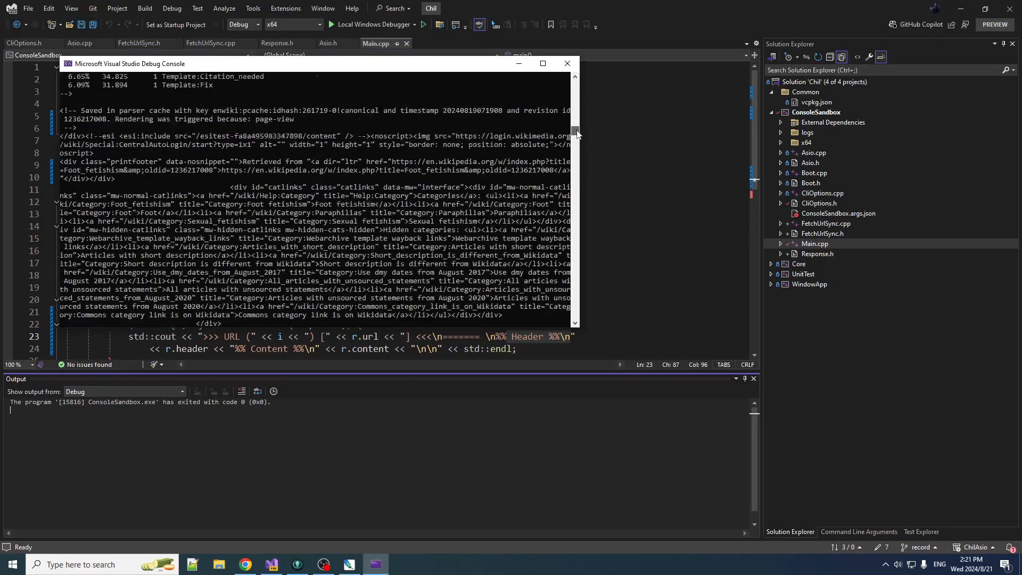
{"action": "scroll", "coordinate": [320, 200], "scroll_direction": "down", "scroll_amount": 3}
{"action": "scroll", "coordinate": [240, 224], "scroll_direction": "down", "scroll_amount": 3}
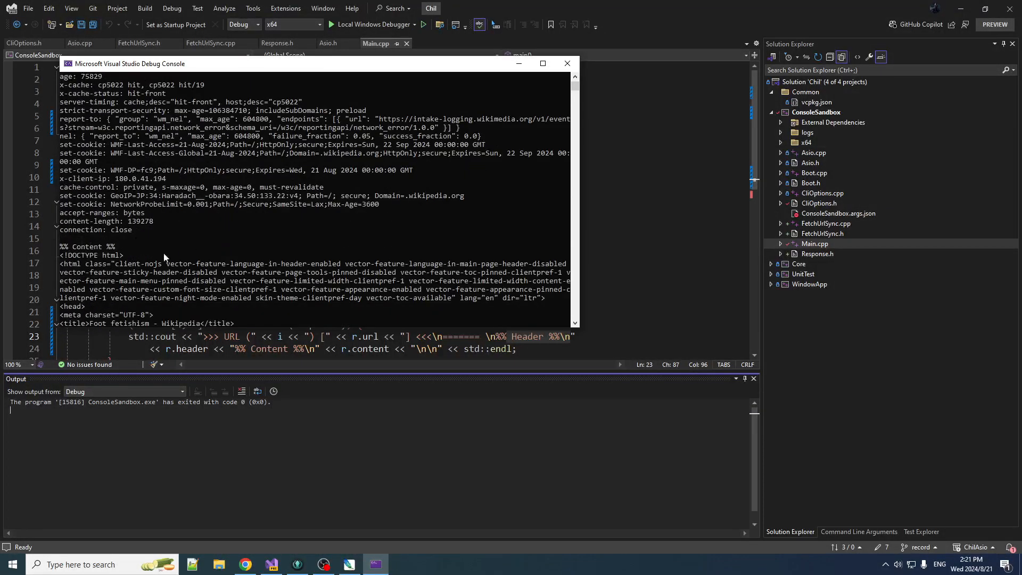
{"action": "scroll", "coordinate": [77, 238], "scroll_direction": "up", "scroll_amount": 6}
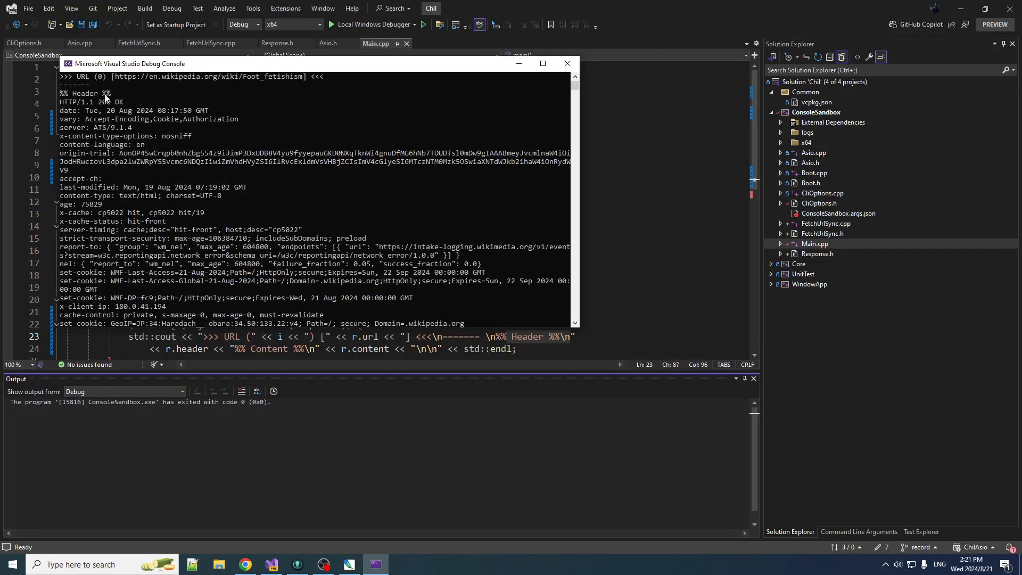
{"action": "scroll", "coordinate": [72, 184], "scroll_direction": "down", "scroll_amount": 5}
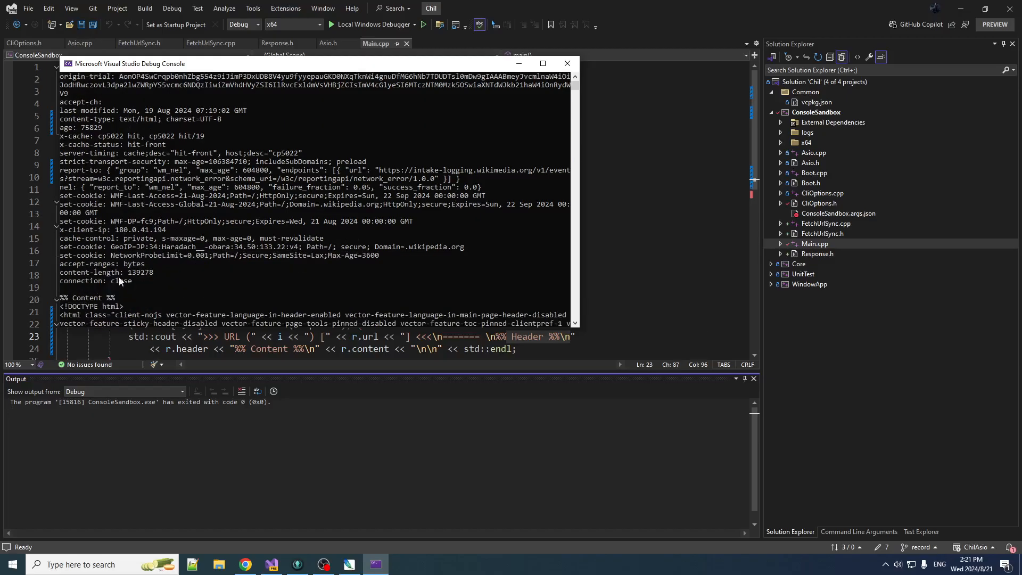
{"action": "scroll", "coordinate": [118, 239], "scroll_direction": "down", "scroll_amount": 3}
{"action": "scroll", "coordinate": [134, 263], "scroll_direction": "up", "scroll_amount": 8}
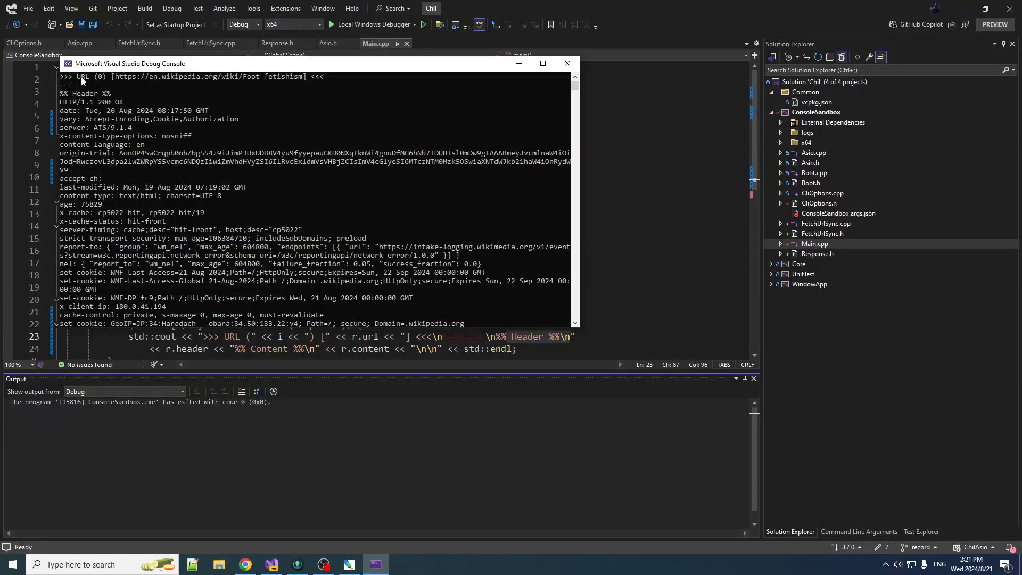
- Add the boost license and cppreference resize_and_overwrite URLs as two more --url arguments and rerun
{"action": "left_click", "coordinate": [567, 63]}
{"action": "left_click", "coordinate": [872, 536]}
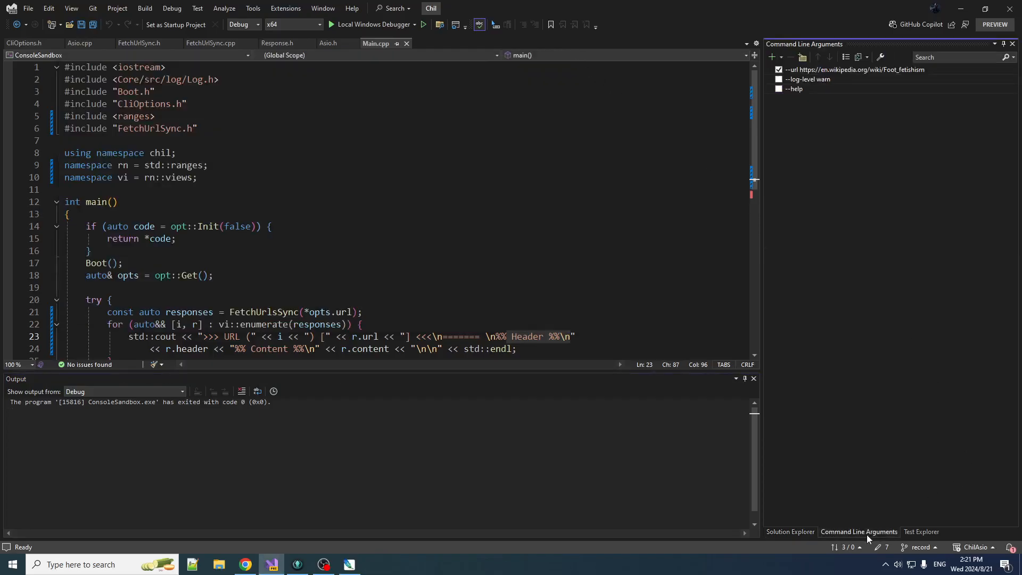
{"action": "left_click", "coordinate": [772, 57]}
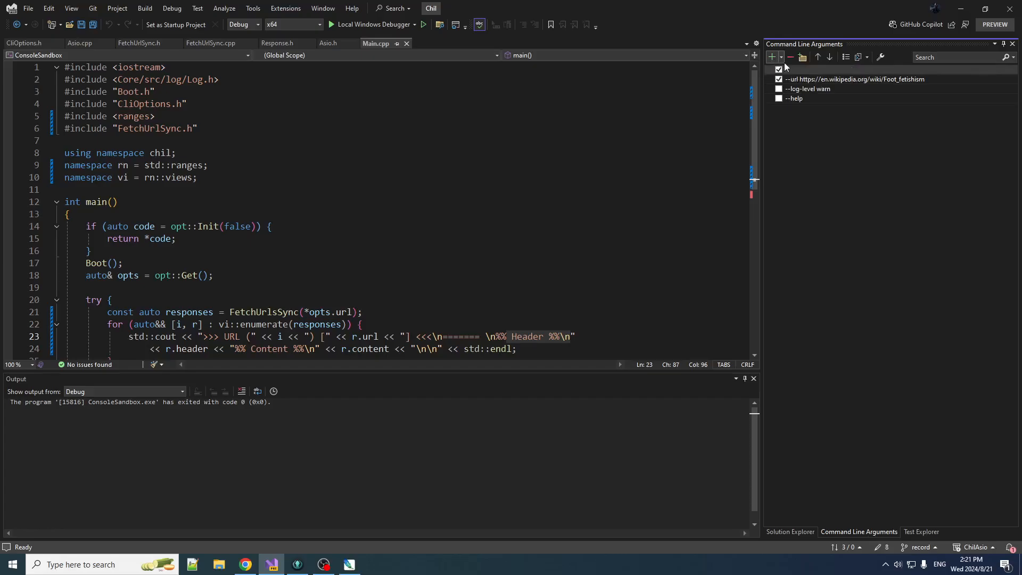
{"action": "left_click", "coordinate": [773, 58]}
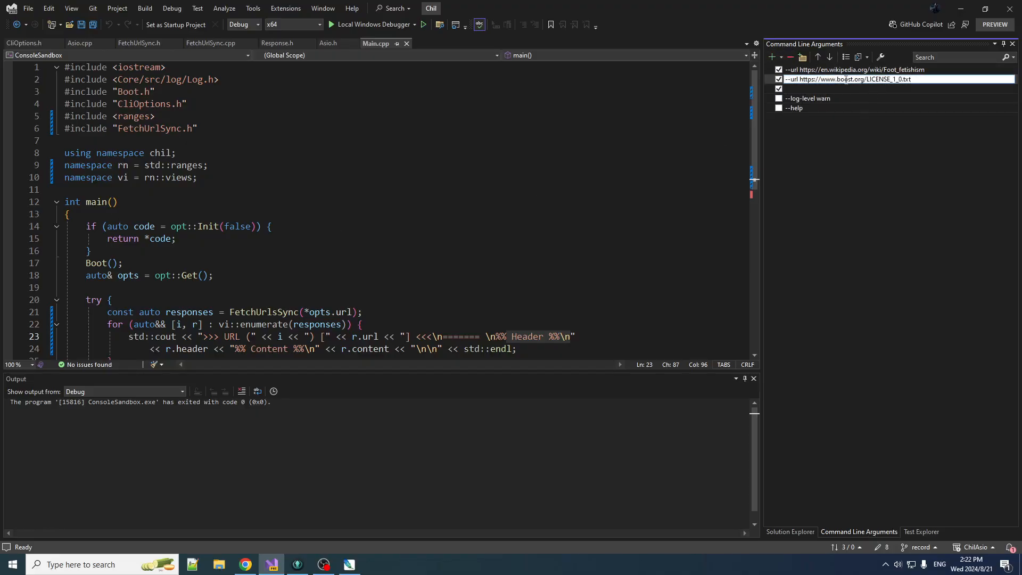
{"action": "left_click", "coordinate": [844, 89]}
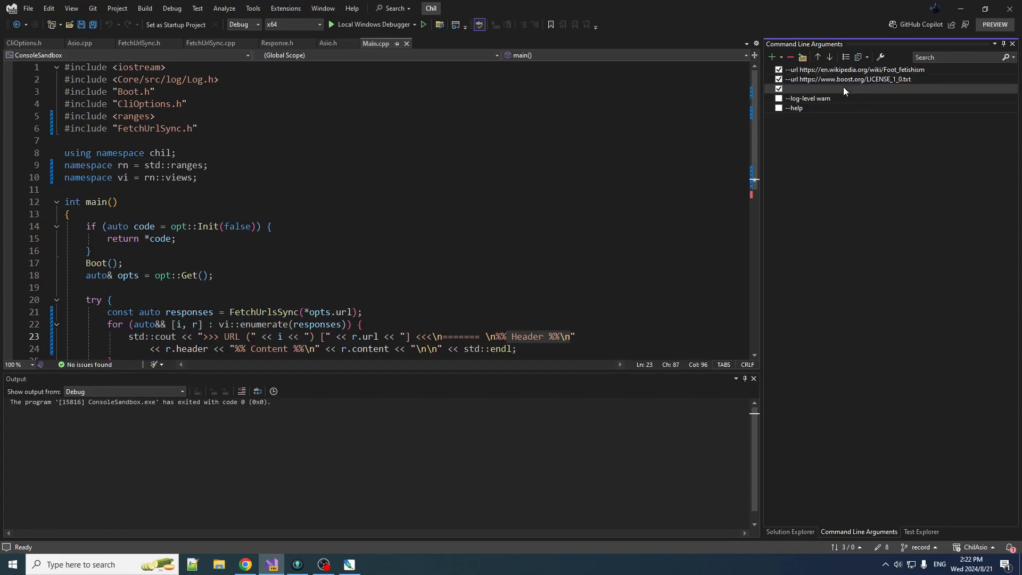
{"action": "type", "text": "--url https://en.cppreference.com/w/cpp/string/basic_string/resize_and_overwrite"}
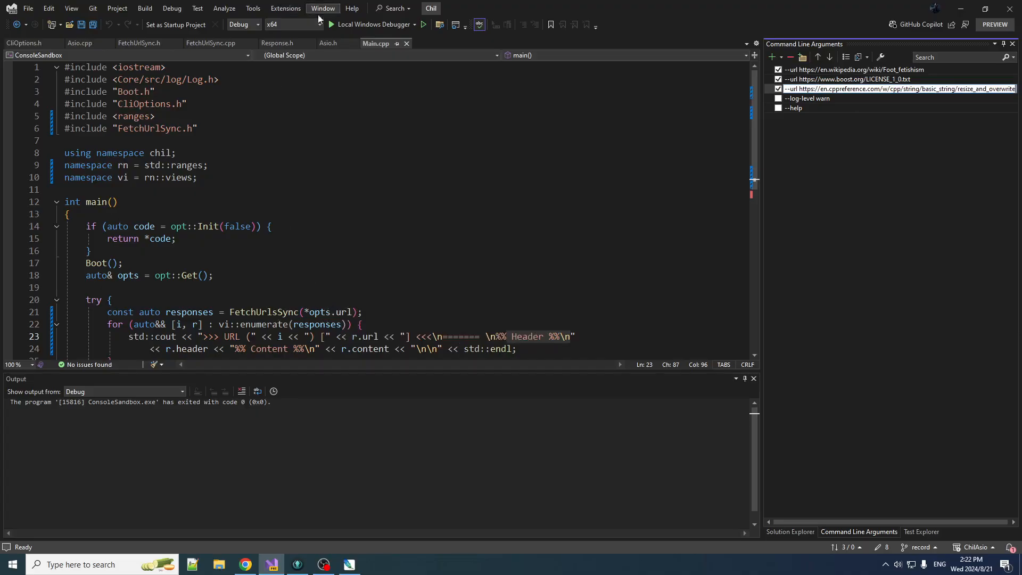
{"action": "left_click", "coordinate": [374, 24]}
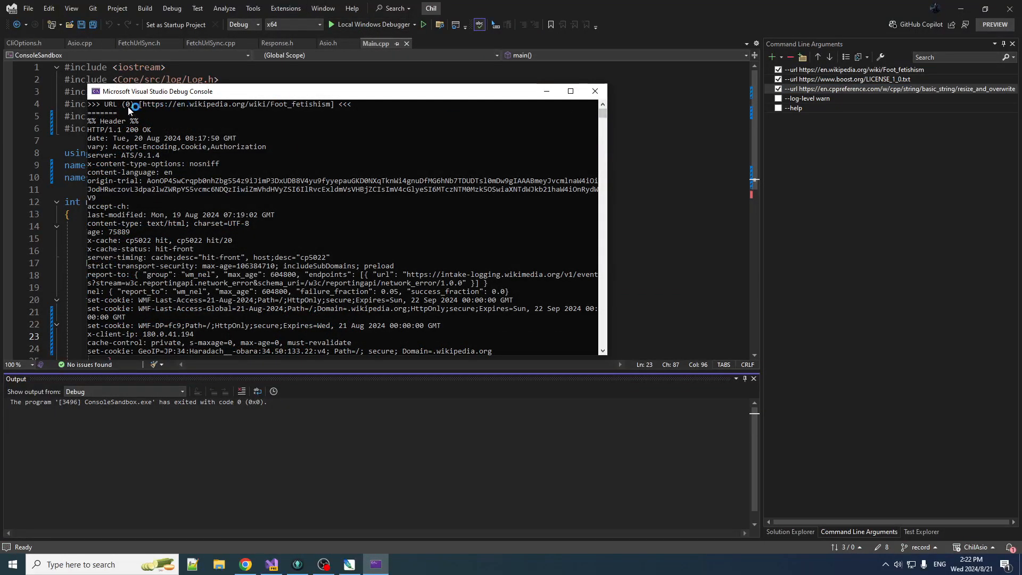
{"action": "scroll", "coordinate": [190, 166], "scroll_direction": "down", "scroll_amount": 5}
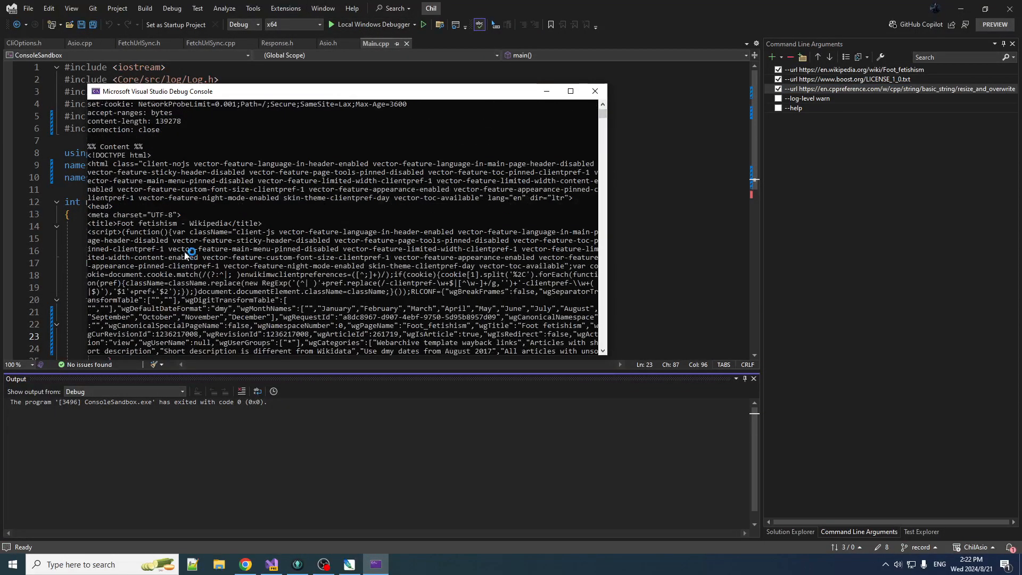
{"action": "scroll", "coordinate": [172, 259], "scroll_direction": "down", "scroll_amount": 5}
{"action": "scroll", "coordinate": [171, 259], "scroll_direction": "up", "scroll_amount": 3}
{"action": "scroll", "coordinate": [172, 260], "scroll_direction": "down", "scroll_amount": 5}
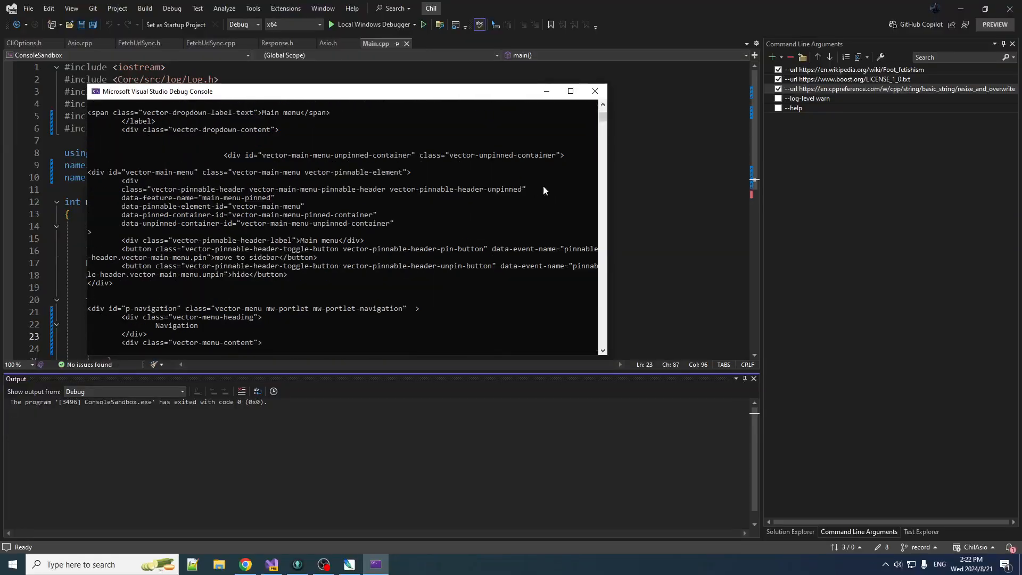
{"action": "left_click_drag", "start_coordinate": [602, 116], "coordinate": [604, 147]}
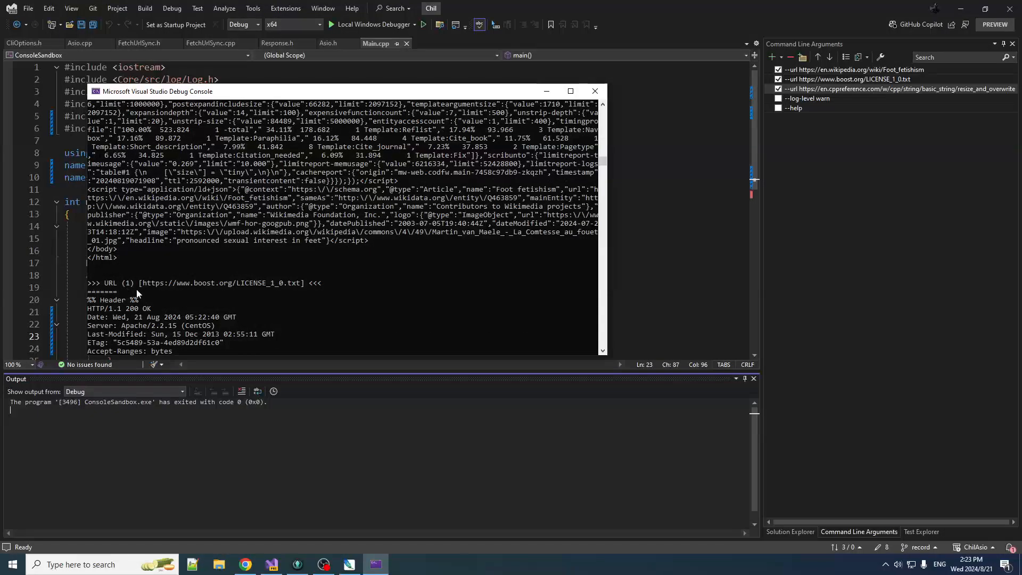
{"action": "scroll", "coordinate": [177, 289], "scroll_direction": "down", "scroll_amount": 3}
{"action": "scroll", "coordinate": [178, 289], "scroll_direction": "down", "scroll_amount": 3}
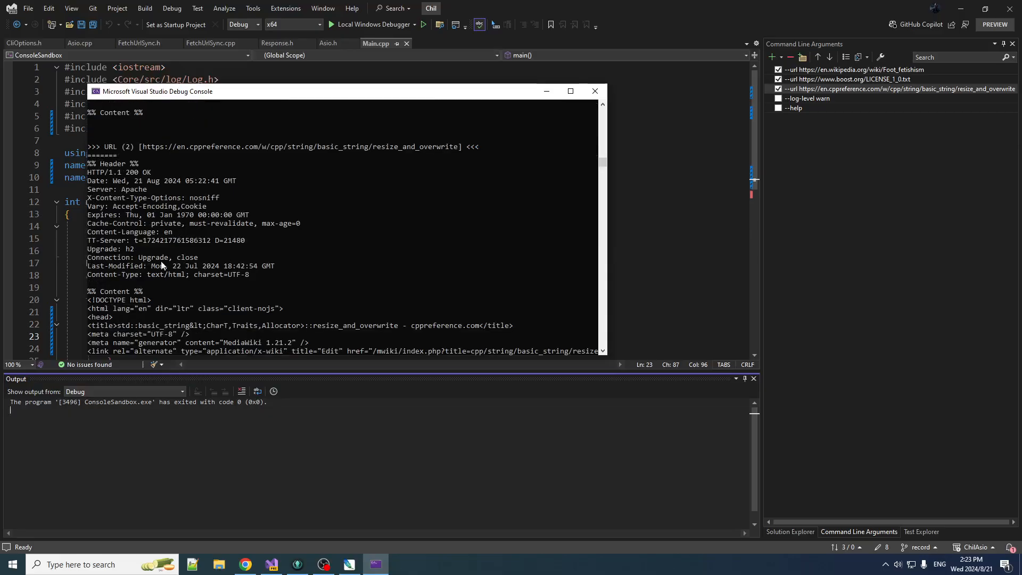
{"action": "scroll", "coordinate": [141, 307], "scroll_direction": "down", "scroll_amount": 3}
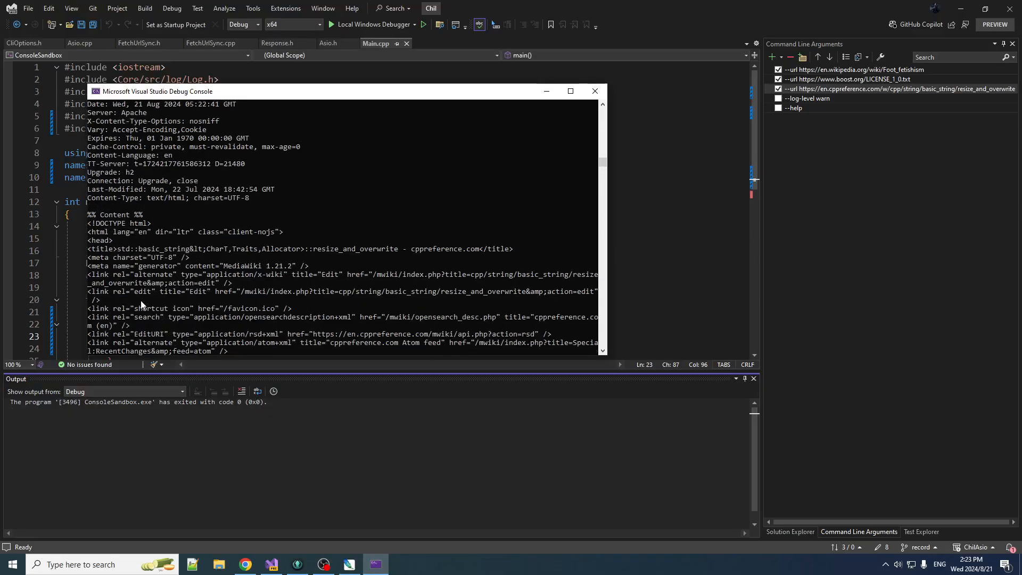
{"action": "scroll", "coordinate": [143, 312], "scroll_direction": "up", "scroll_amount": 3}
{"action": "scroll", "coordinate": [160, 311], "scroll_direction": "up", "scroll_amount": 3}
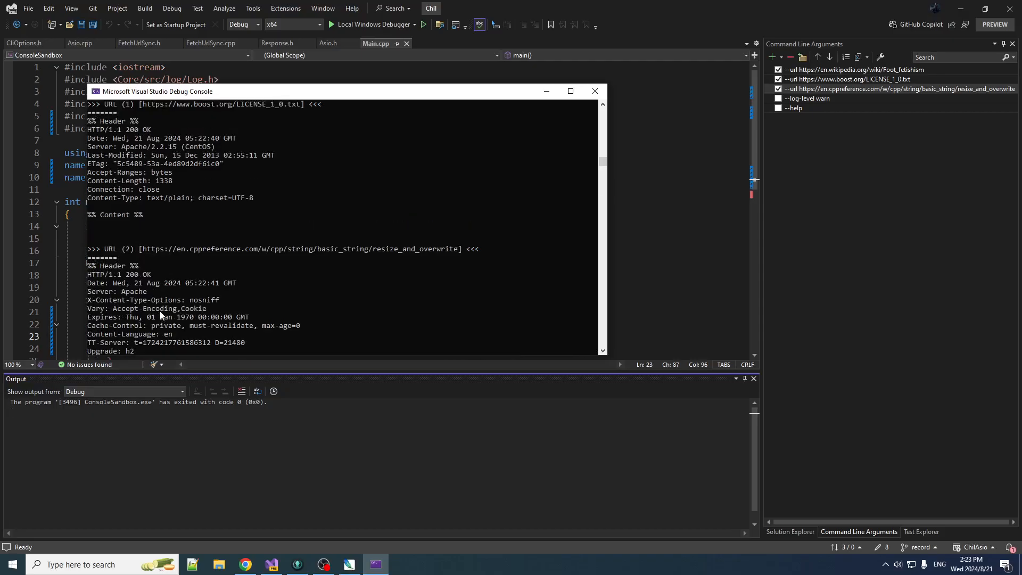
{"action": "scroll", "coordinate": [159, 311], "scroll_direction": "up", "scroll_amount": 3}
{"action": "scroll", "coordinate": [384, 239], "scroll_direction": "up", "scroll_amount": 3}
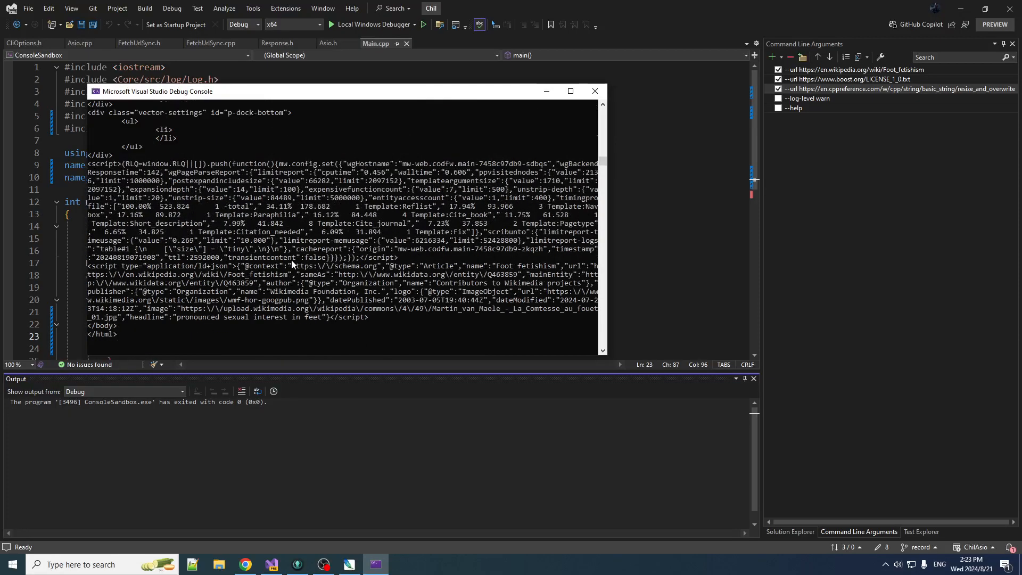
{"action": "scroll", "coordinate": [280, 288], "scroll_direction": "down", "scroll_amount": 3}
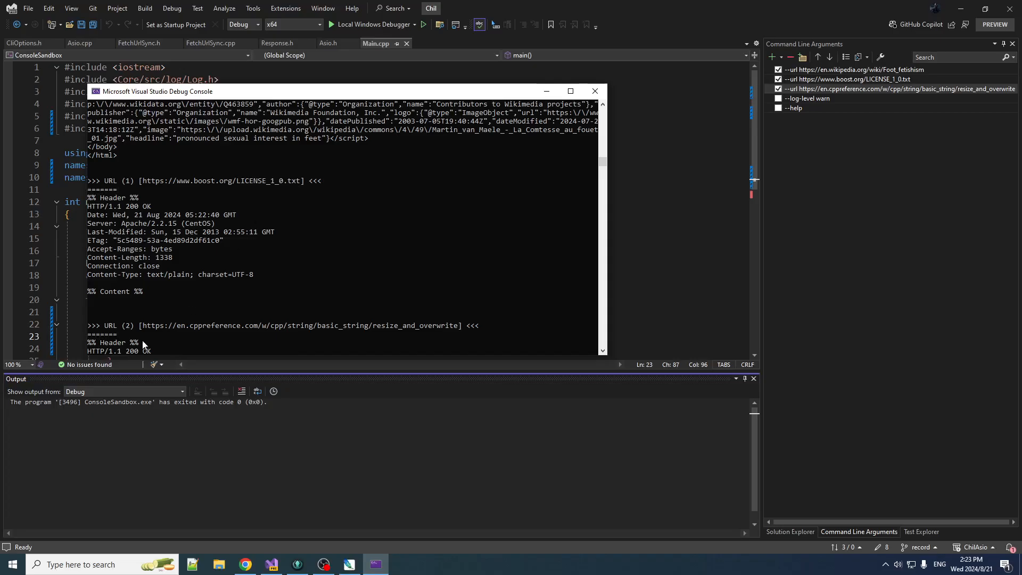
- Dismiss the console after reviewing the three responses and bring up the mt.psd sketch
{"action": "key", "text": "alt+Tab"}
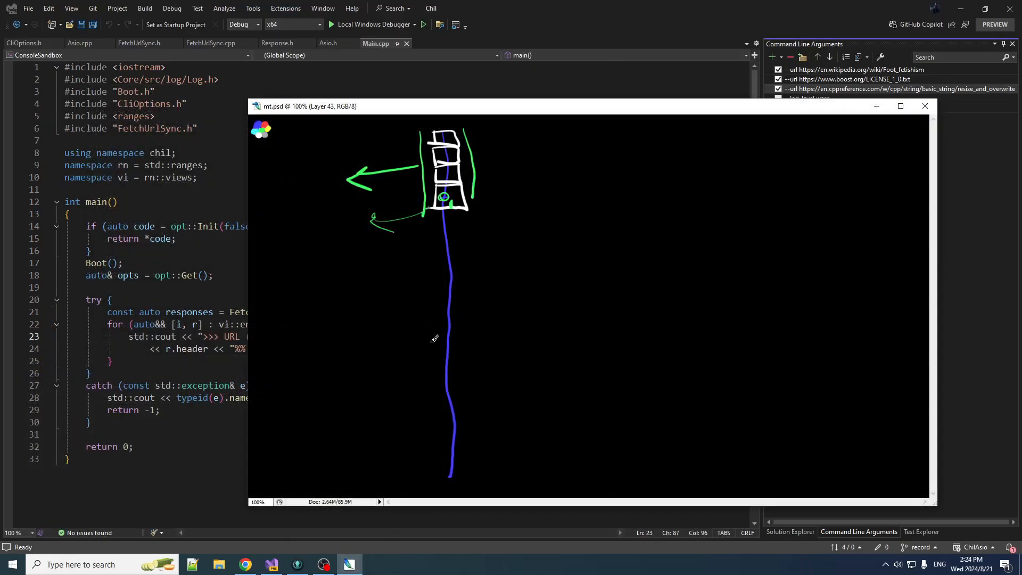
- Undo the green strokes around the tower, draw a blue mark in its base and a curve beside it, then return to FetchUrlSync.cpp
{"action": "key", "text": "ctrl+z"}
{"action": "key", "text": "ctrl+z"}
{"action": "key", "text": "ctrl+z"}
{"action": "key", "text": "ctrl+z"}
{"action": "key", "text": "super"}
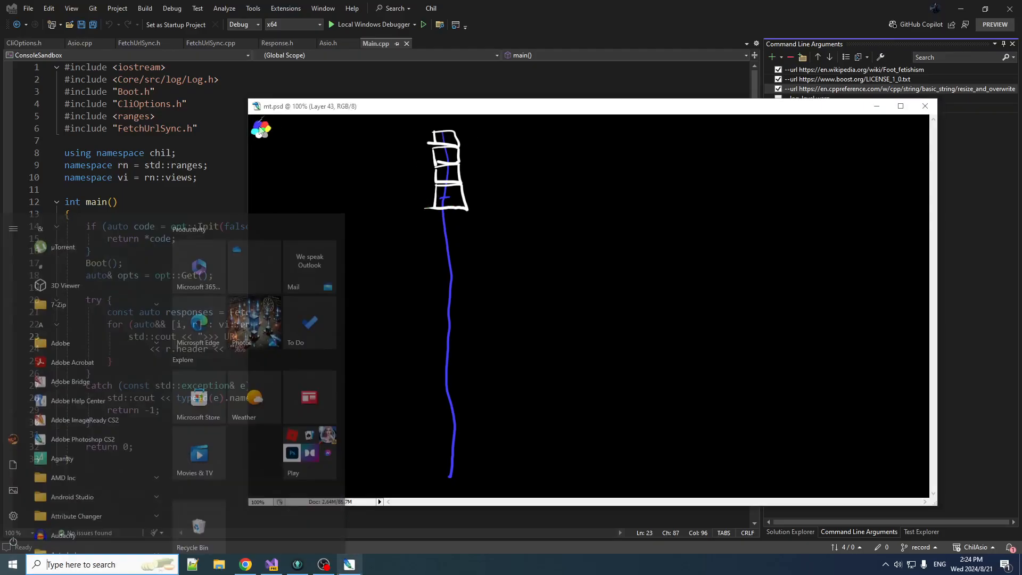
{"action": "key", "text": "super"}
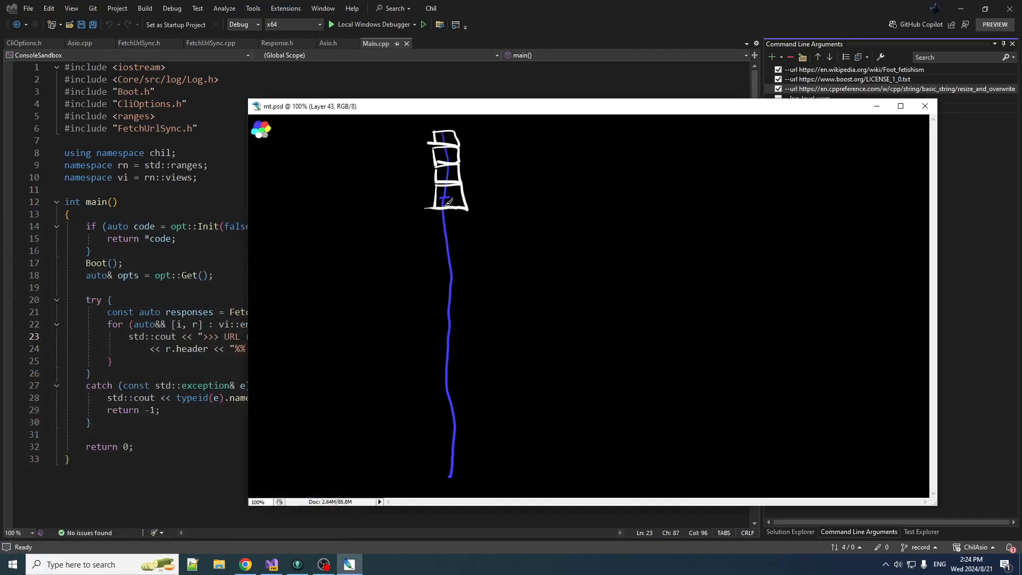
{"action": "left_click_drag", "start_coordinate": [443, 199], "coordinate": [455, 208]}
{"action": "left_click_drag", "start_coordinate": [479, 206], "coordinate": [493, 128]}
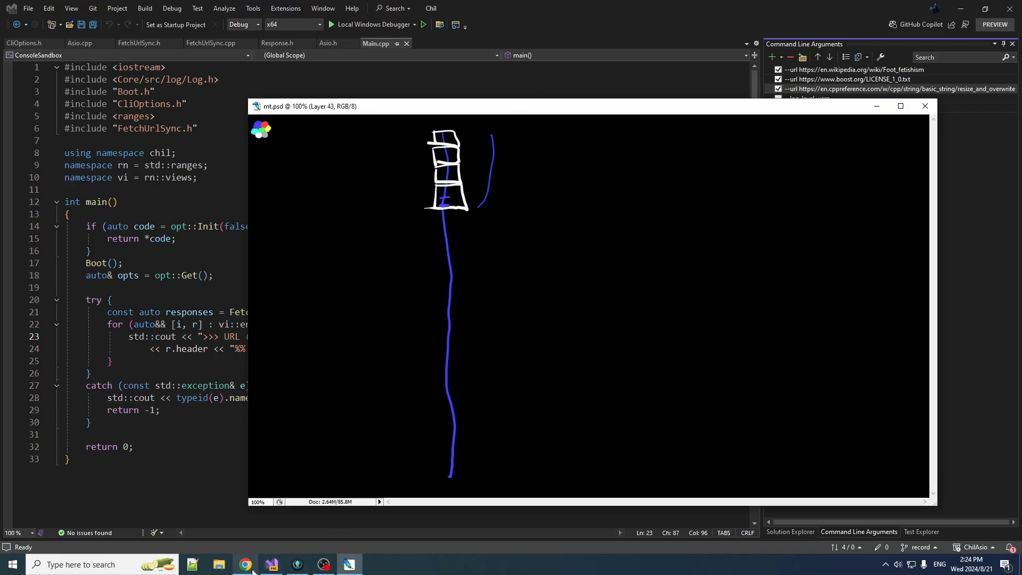
{"action": "left_click", "coordinate": [273, 565]}
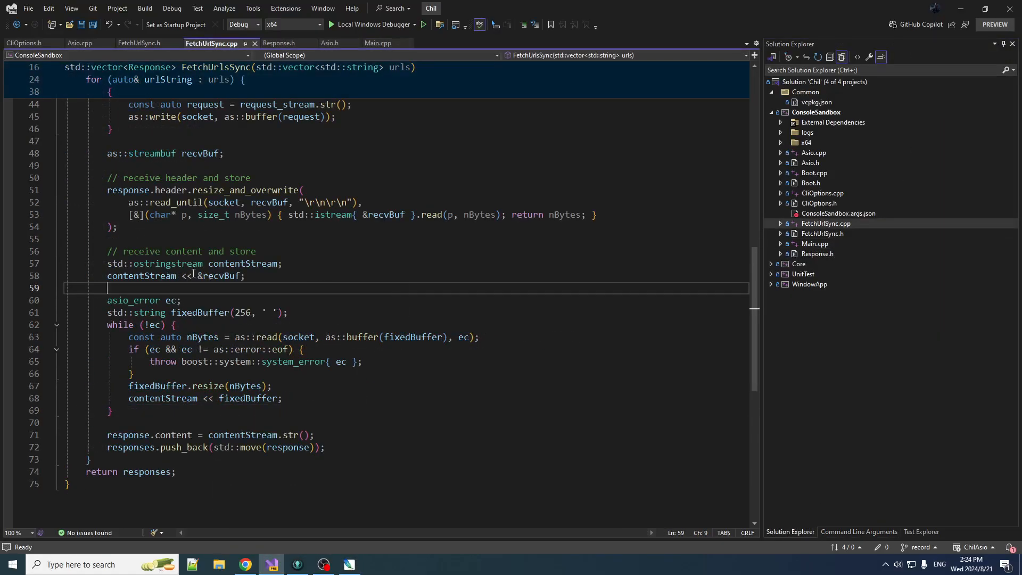
- Inspect the contentStream << &recvBuf statement on line 58 and recvBuf's uses
{"action": "left_click_drag", "start_coordinate": [197, 275], "coordinate": [243, 276]}
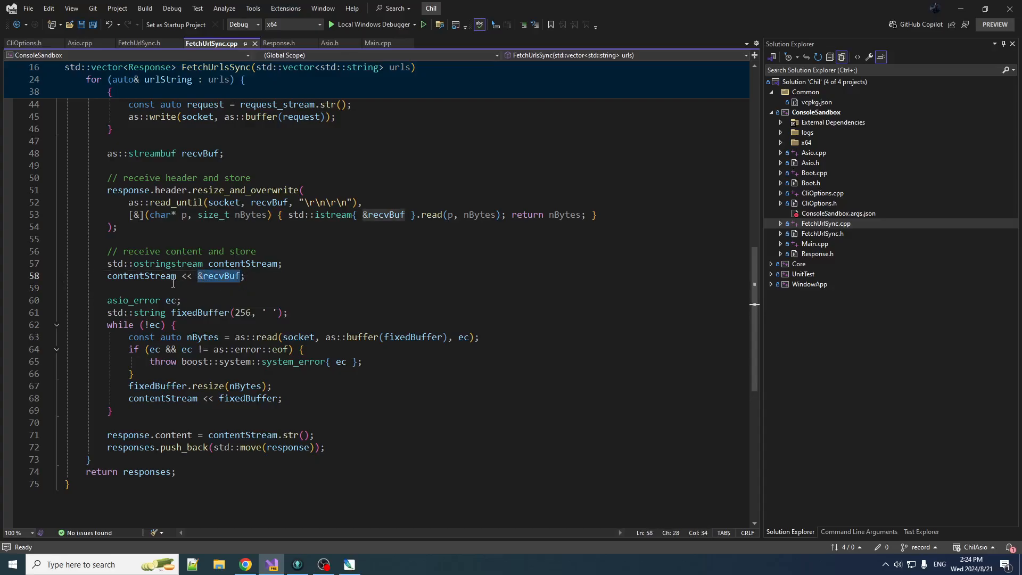
{"action": "double_click", "coordinate": [217, 276]}
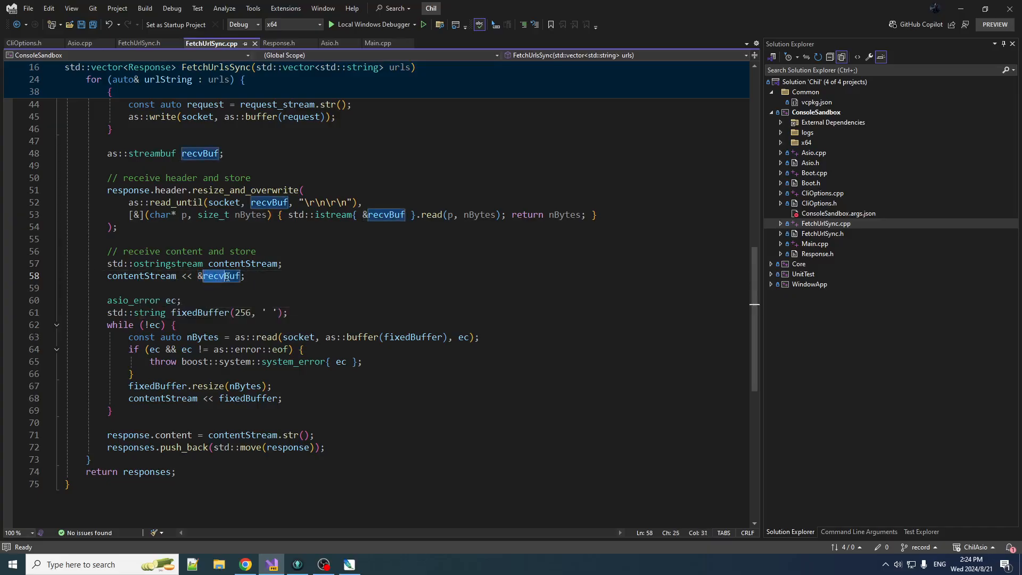
{"action": "left_click_drag", "start_coordinate": [227, 276], "coordinate": [242, 276]}
{"action": "double_click", "coordinate": [142, 275]}
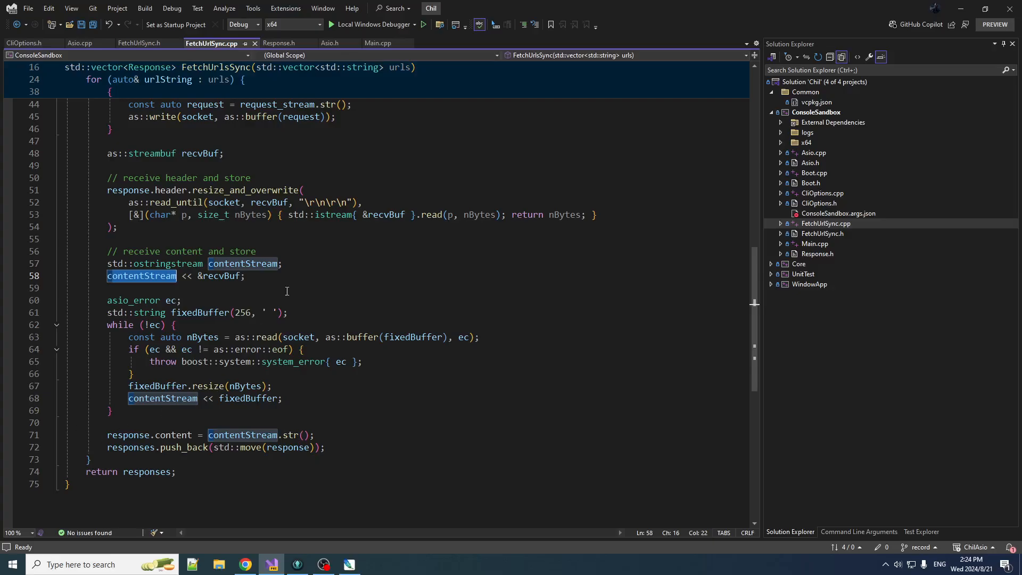
- Wrap the streaming statement in if (recvBuf.size() > 0) { ... } and run with Ctrl+F5
{"action": "key", "text": "ctrl+Return"}
{"action": "type", "text": "if (recvBuf.size() > 0) "}
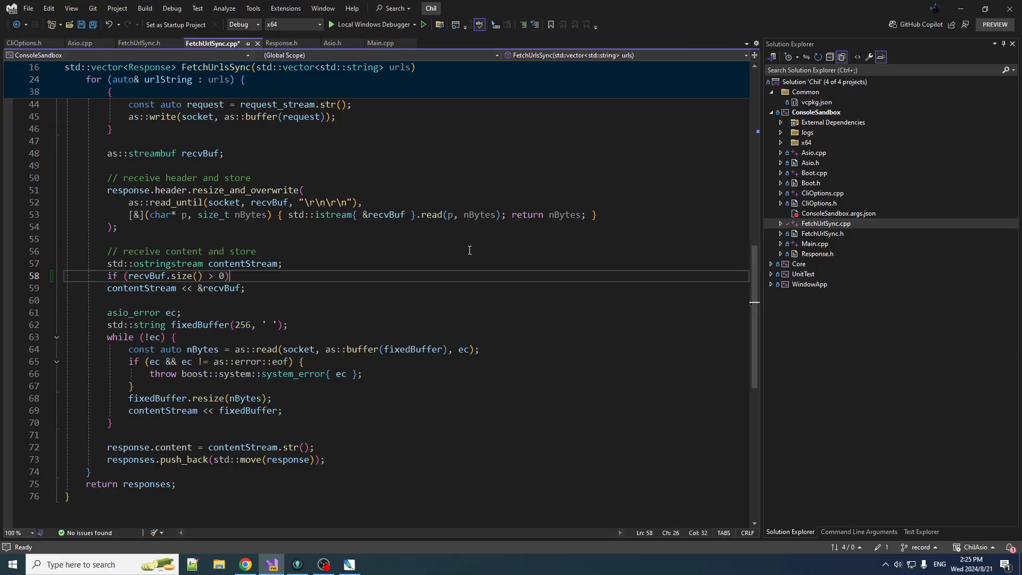
{"action": "type", "text": "{"}
{"action": "key", "text": "Down"}
{"action": "key", "text": "End"}
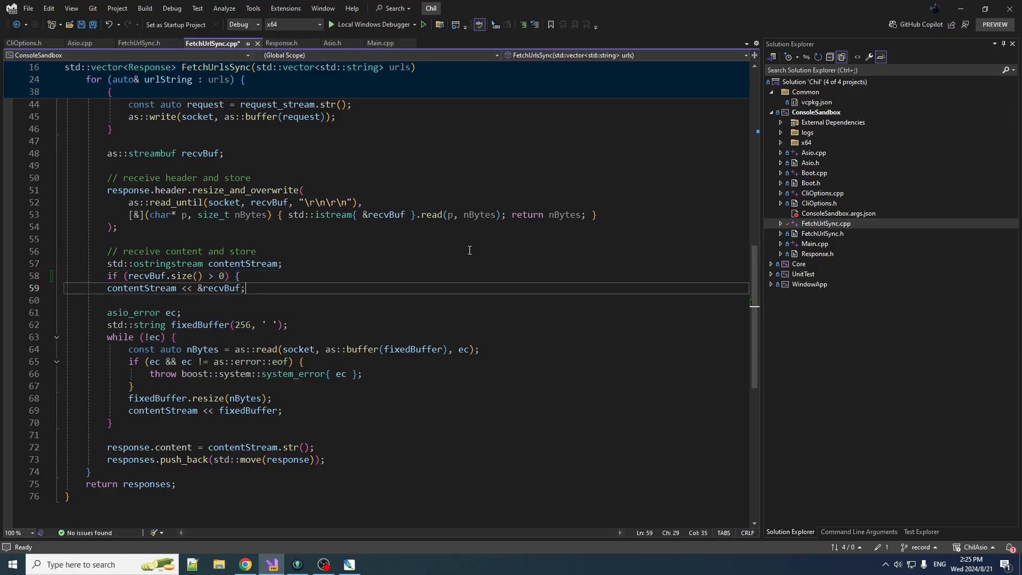
{"action": "key", "text": "Return"}
{"action": "type", "text": "}"}
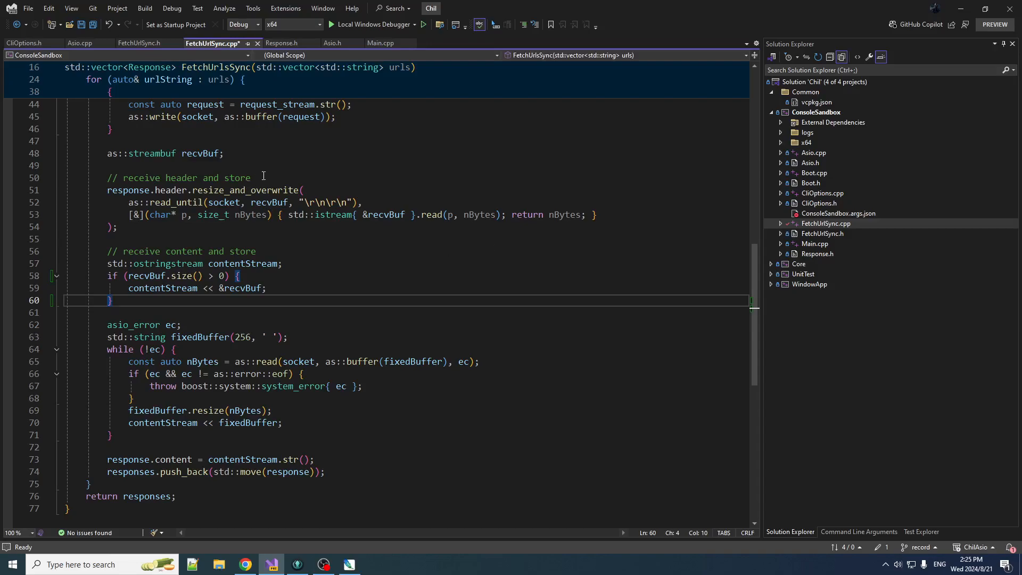
{"action": "key", "text": "ctrl+F5"}
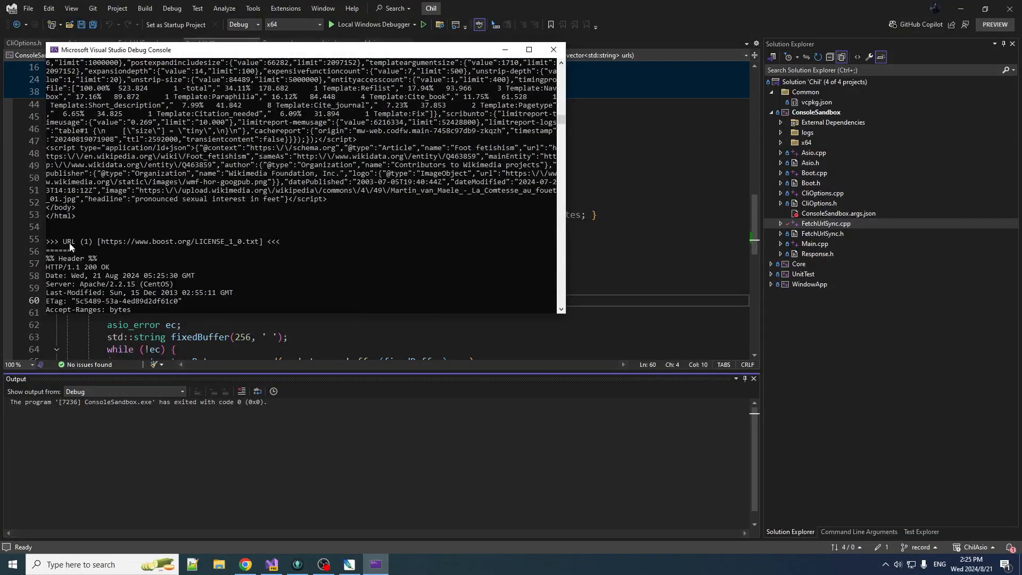
{"action": "scroll", "coordinate": [266, 245], "scroll_direction": "down", "scroll_amount": 3}
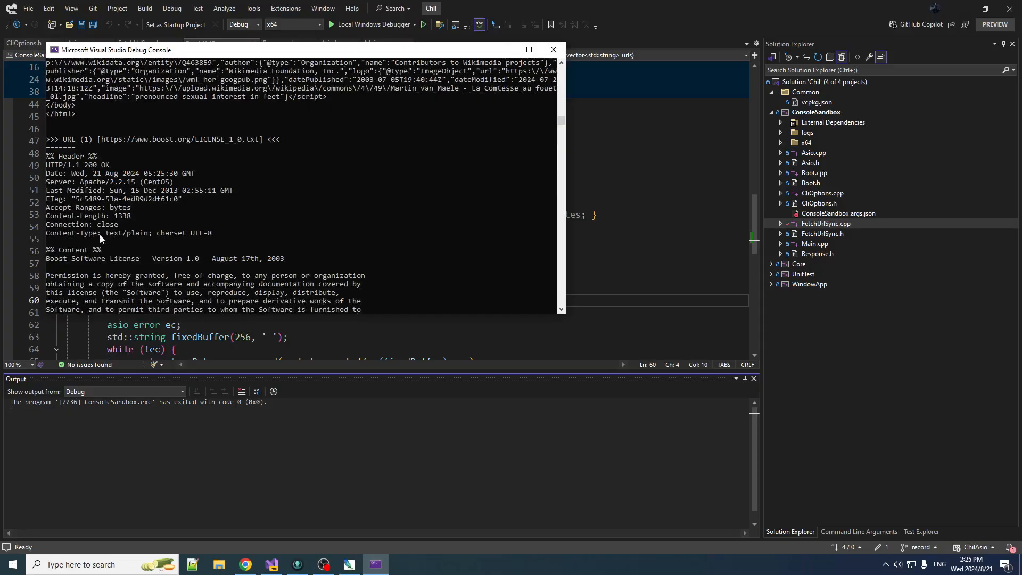
{"action": "scroll", "coordinate": [74, 259], "scroll_direction": "down", "scroll_amount": 4}
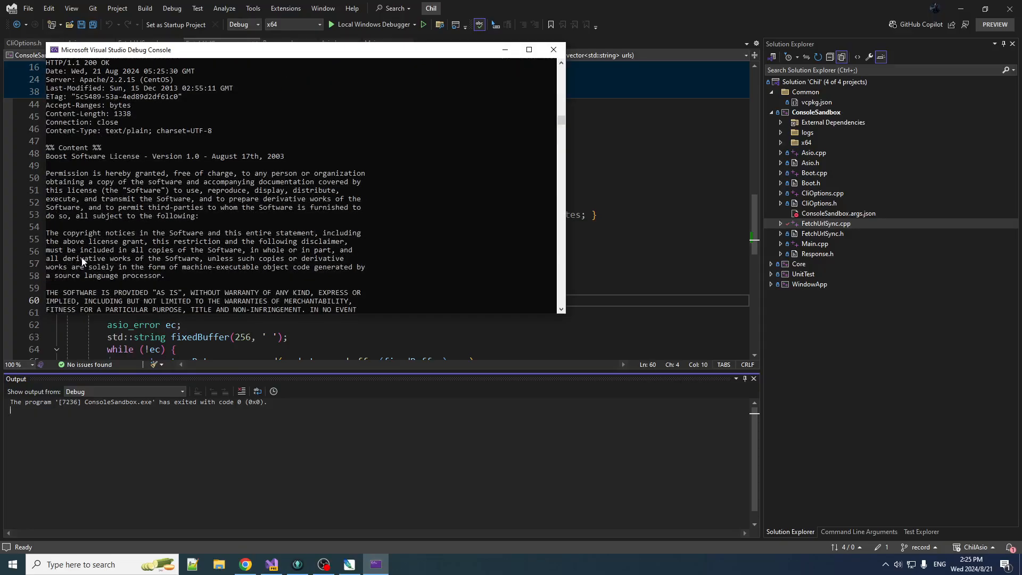
{"action": "scroll", "coordinate": [80, 240], "scroll_direction": "down", "scroll_amount": 4}
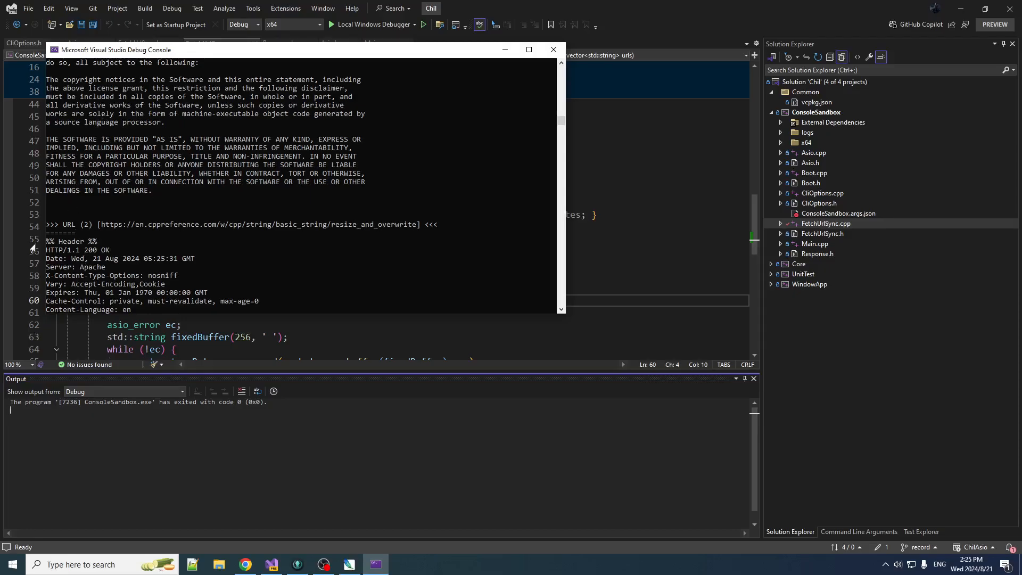
{"action": "scroll", "coordinate": [185, 249], "scroll_direction": "down", "scroll_amount": 5}
{"action": "scroll", "coordinate": [185, 251], "scroll_direction": "down", "scroll_amount": 10}
- Close the output console after confirming URL 1 now prints the Boost license text
{"action": "left_click", "coordinate": [553, 50]}
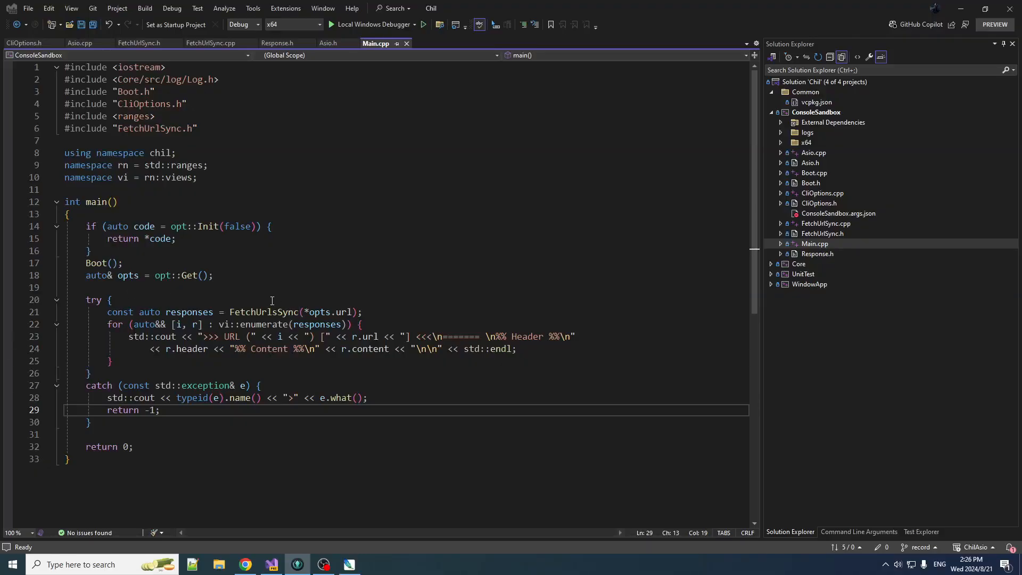
- Add #include <chrono> and the 'using clk = std::chrono::high_resolution_clock;' alias in Main.cpp
{"action": "double_click", "coordinate": [264, 312]}
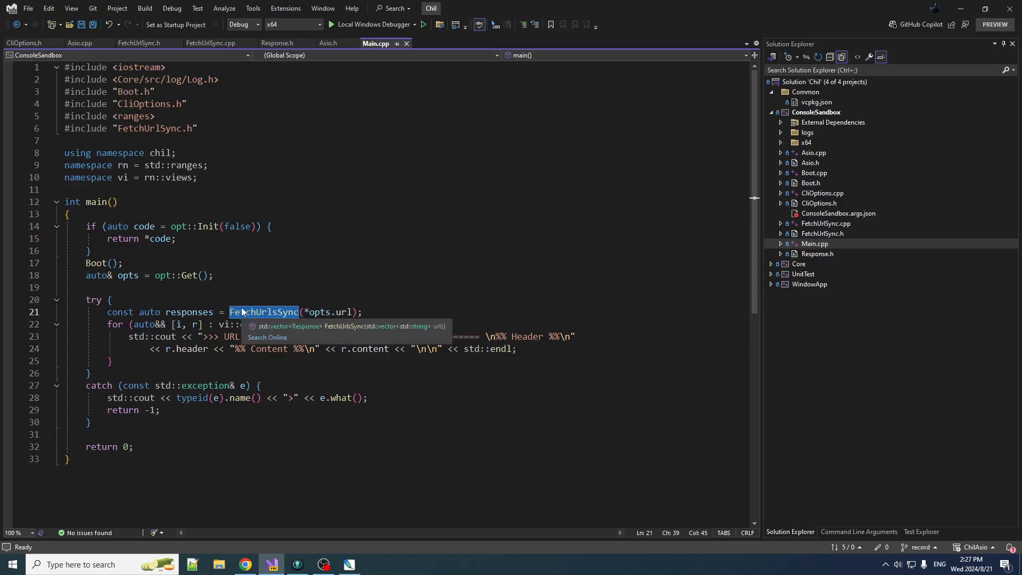
{"action": "left_click", "coordinate": [231, 117]}
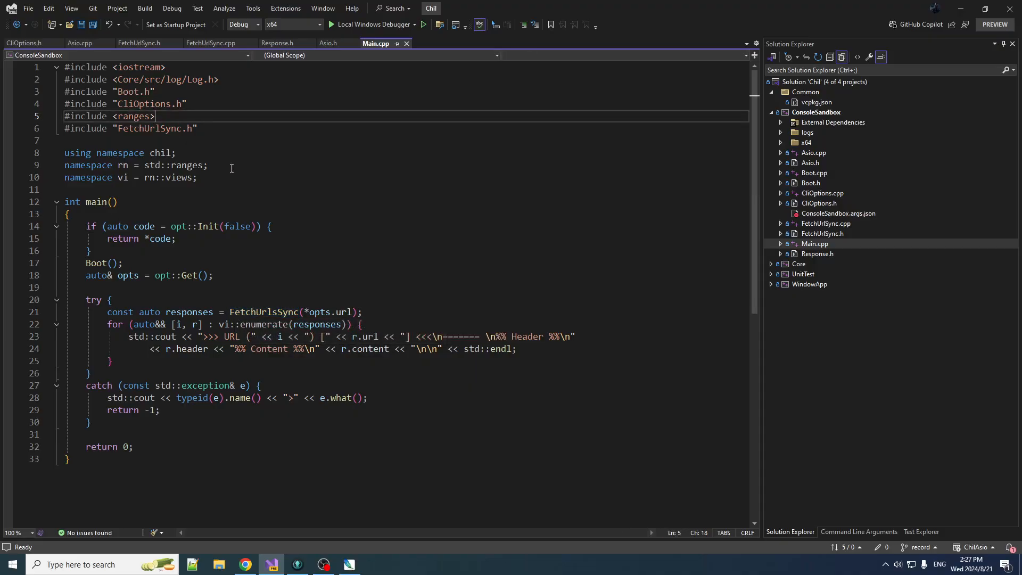
{"action": "key", "text": "Return"}
{"action": "type", "text": "#include <chrono>"}
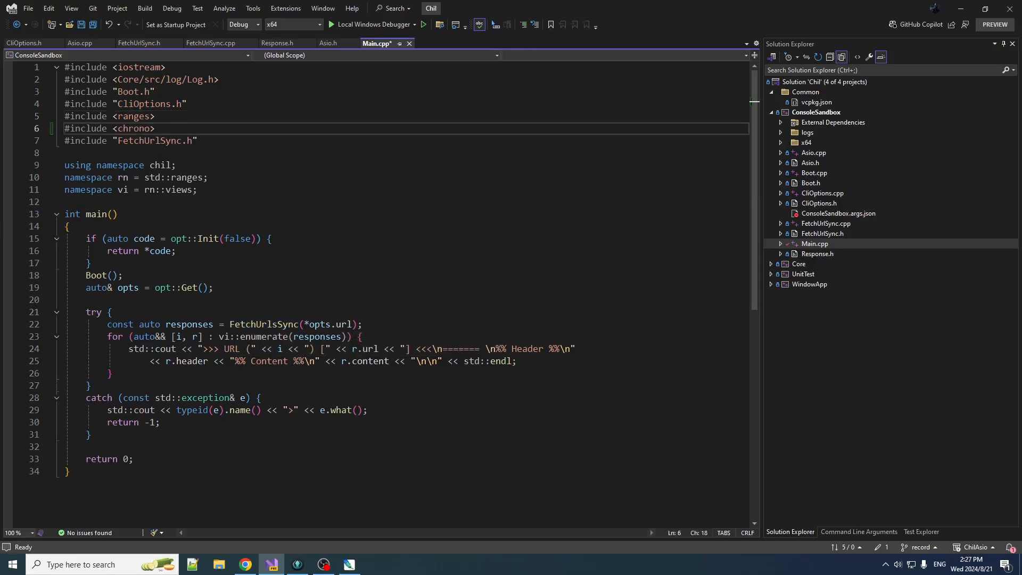
{"action": "key", "text": "alt+Tab"}
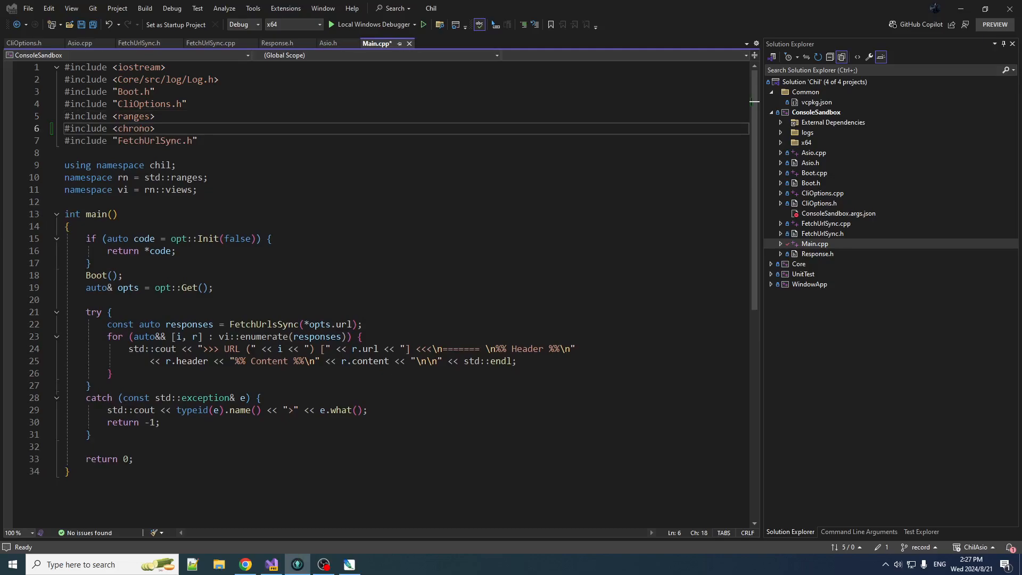
{"action": "left_click", "coordinate": [282, 191]}
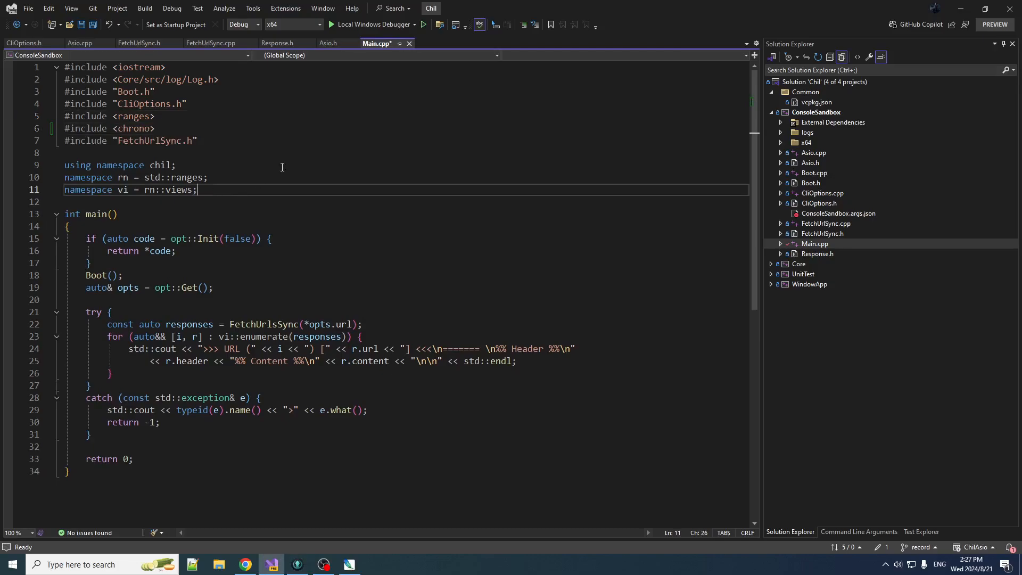
{"action": "key", "text": "Return"}
{"action": "type", "text": "using clk = std::chrono::high_resolution_clock;"}
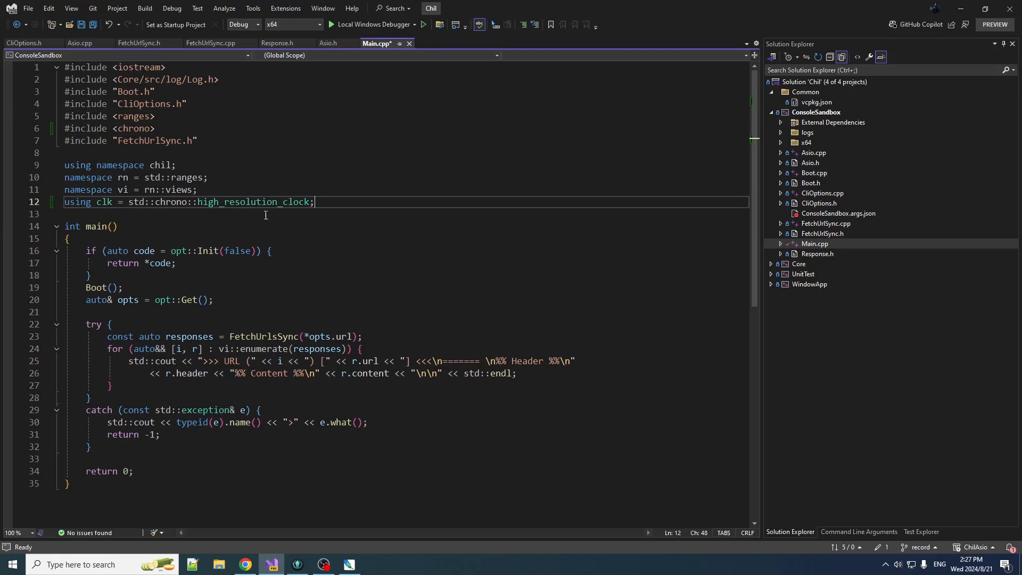
- Record clk::now() before FetchUrlsSync, print the elapsed fetch time with std::format, and start debugging
{"action": "left_click", "coordinate": [128, 239]}
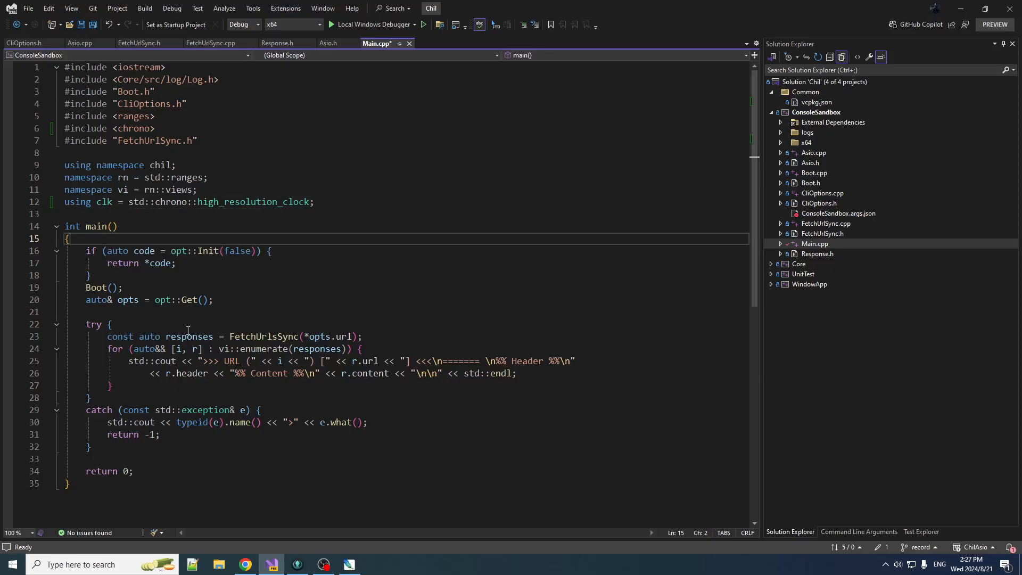
{"action": "left_click", "coordinate": [147, 325]}
{"action": "type", "text": "const auto start = clk::now();"}
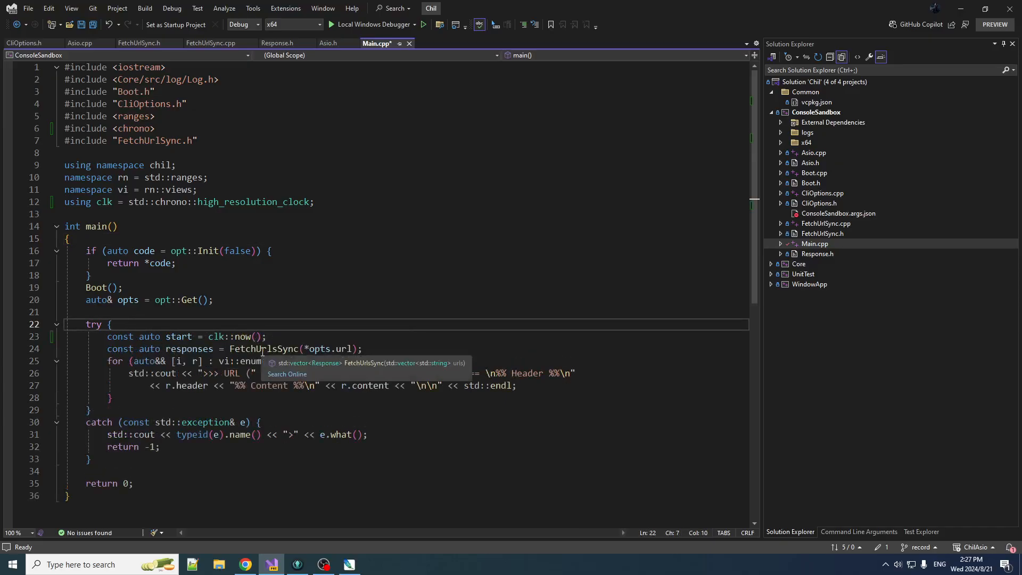
{"action": "left_click", "coordinate": [89, 361]}
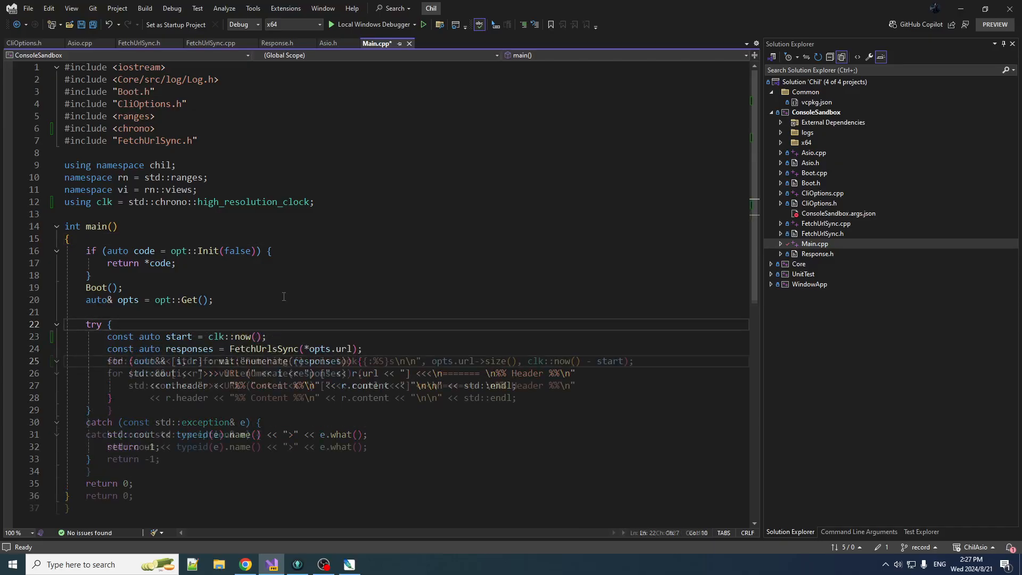
{"action": "type", "text": "std::cout << std::format(\"Fetching {} urls took {:%S}s\\n\\n\", opts.url->size(), clk::now() - start);"}
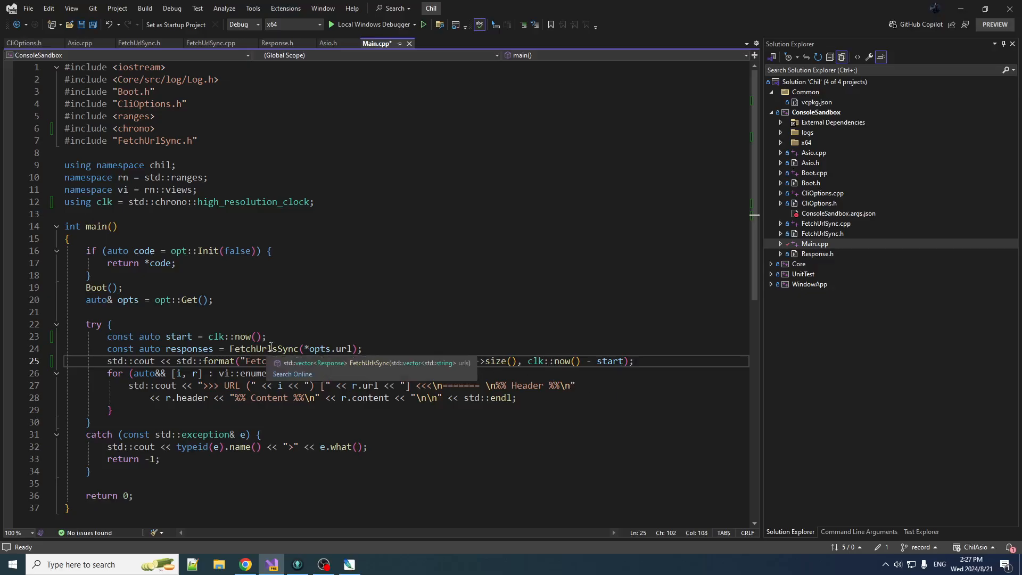
{"action": "left_click_drag", "start_coordinate": [529, 361], "coordinate": [580, 361]}
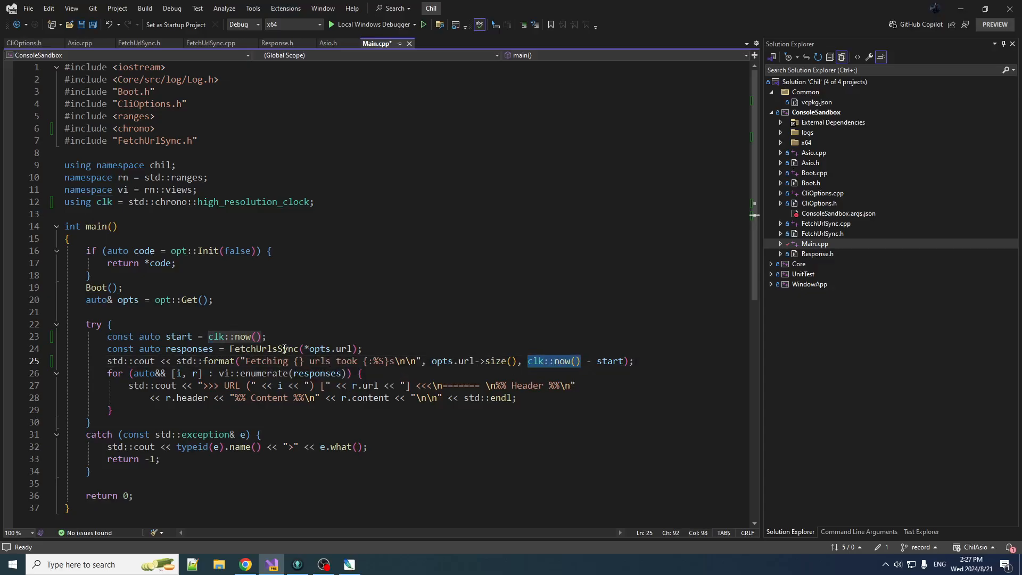
{"action": "double_click", "coordinate": [609, 362]}
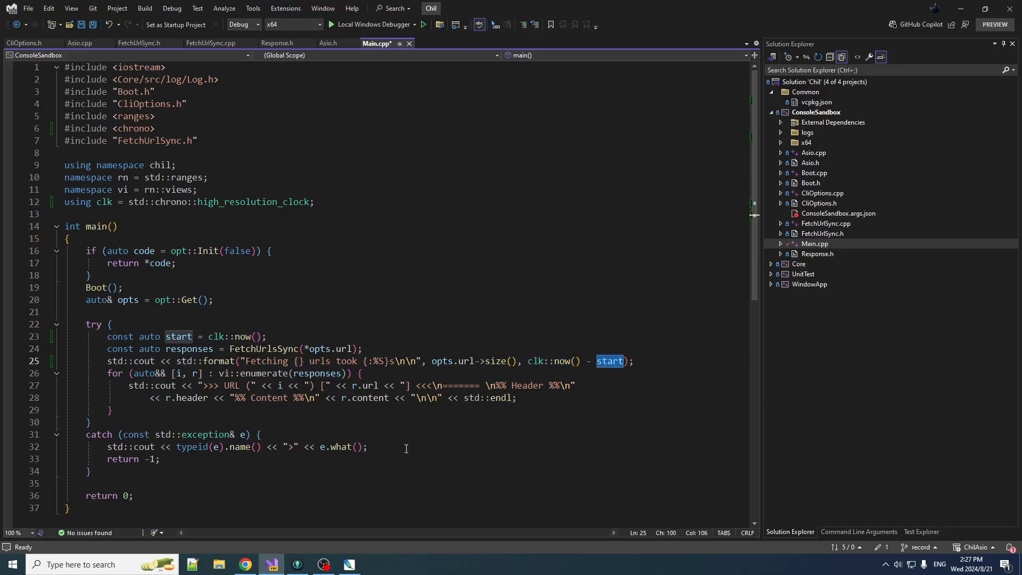
{"action": "left_click", "coordinate": [351, 24]}
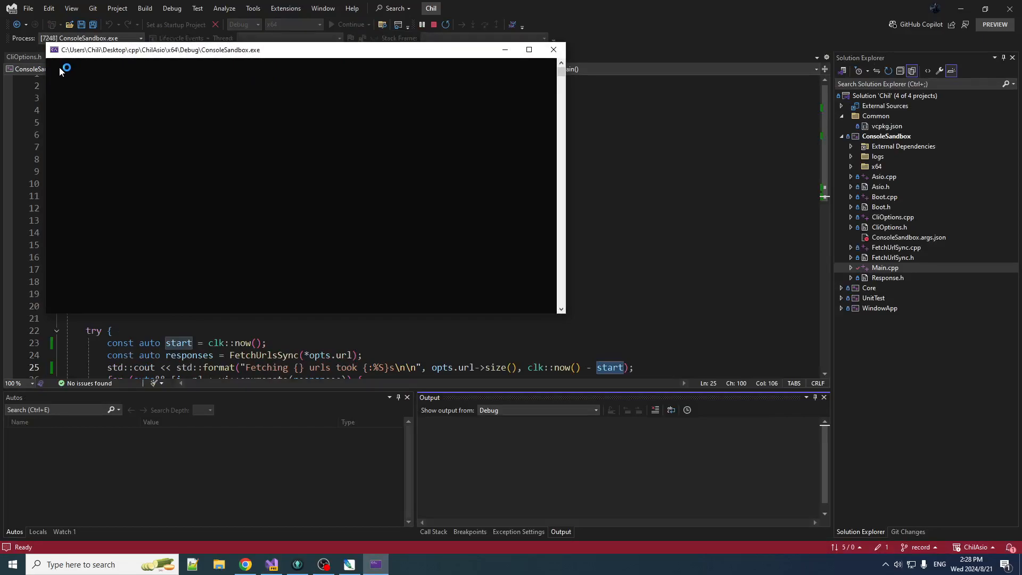
{"action": "scroll", "coordinate": [534, 205], "scroll_direction": "up", "scroll_amount": 10}
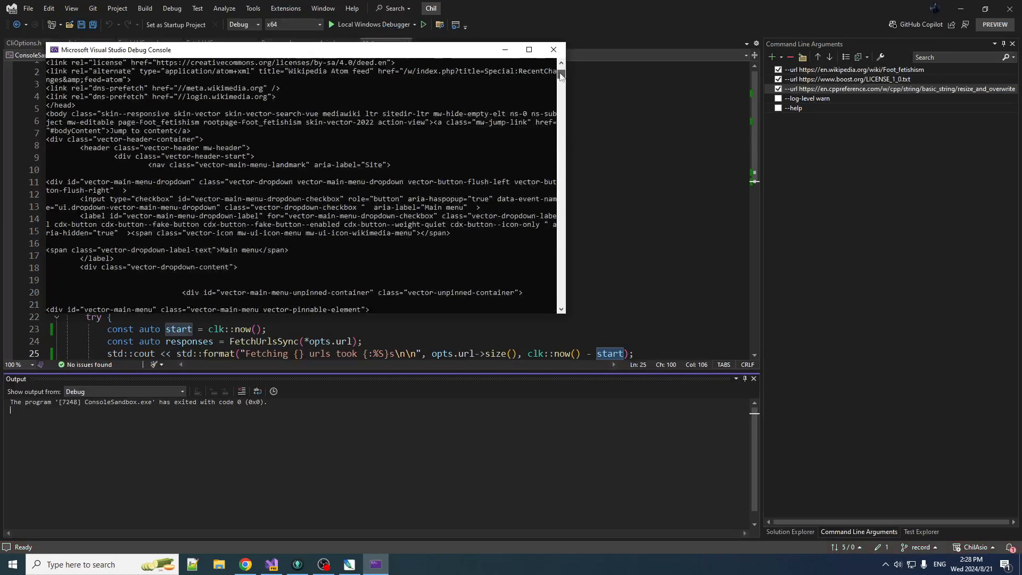
{"action": "scroll", "coordinate": [534, 206], "scroll_direction": "up", "scroll_amount": 5}
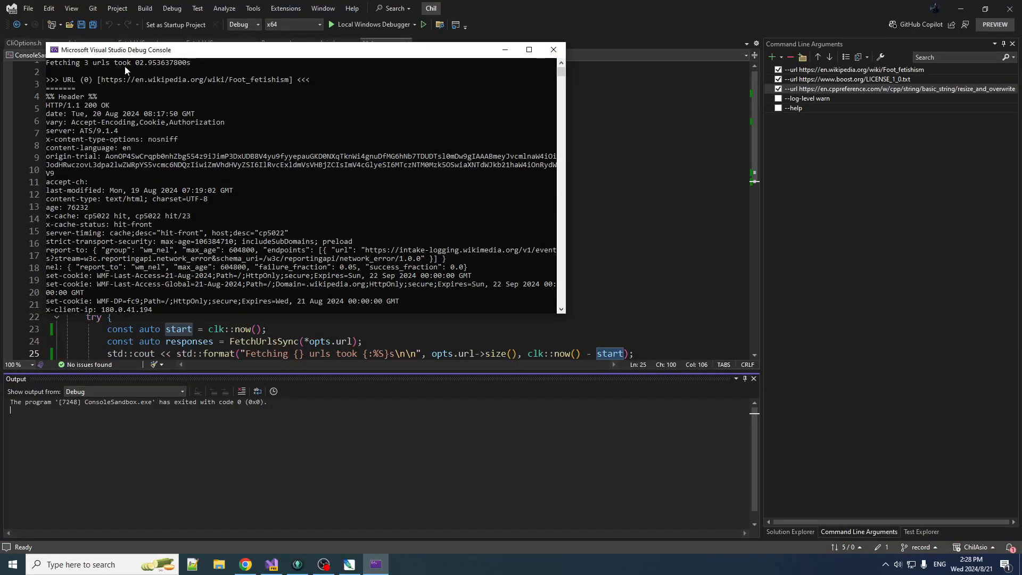